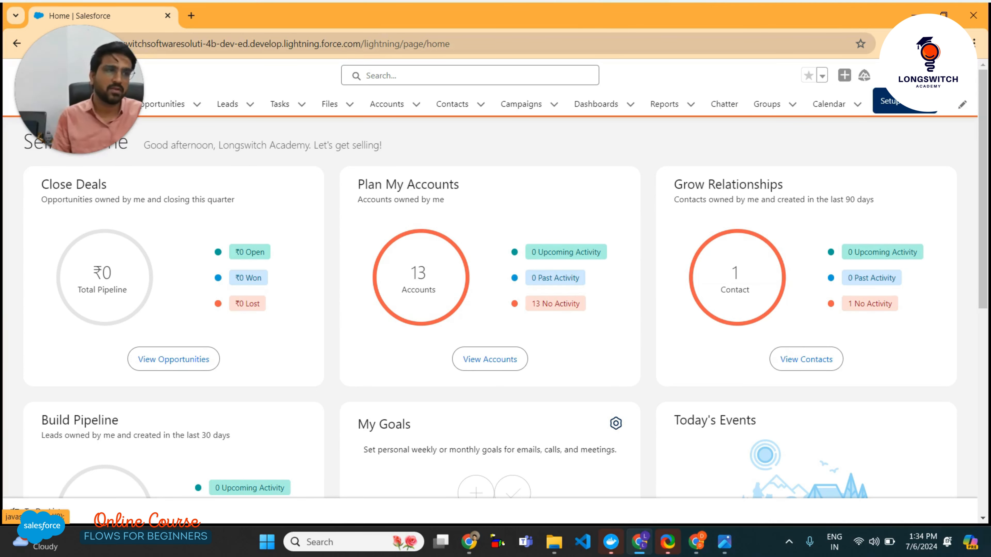
Open Salesforce Setup, search its pages for "flows" and open the Flows page under Process Automation
left_click(909, 75)
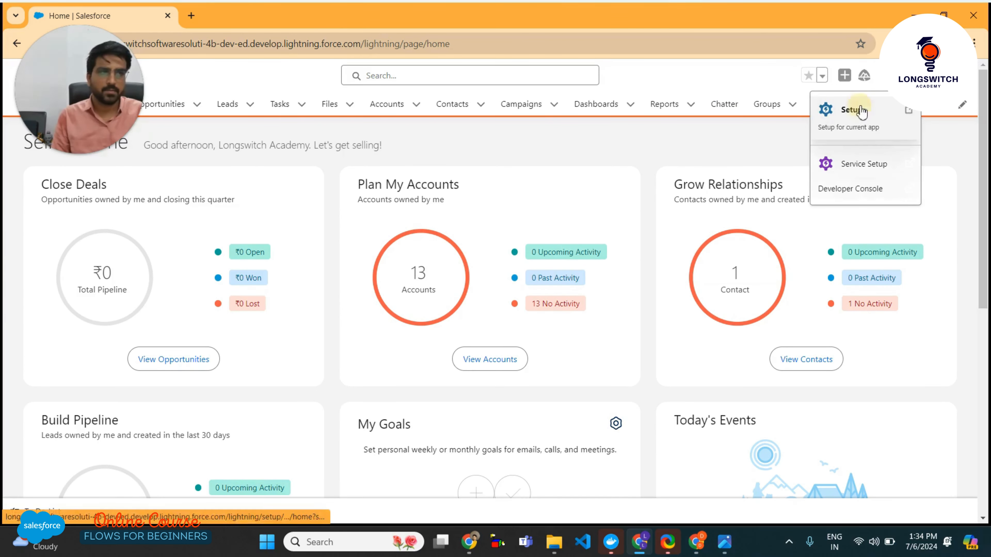
left_click(848, 109)
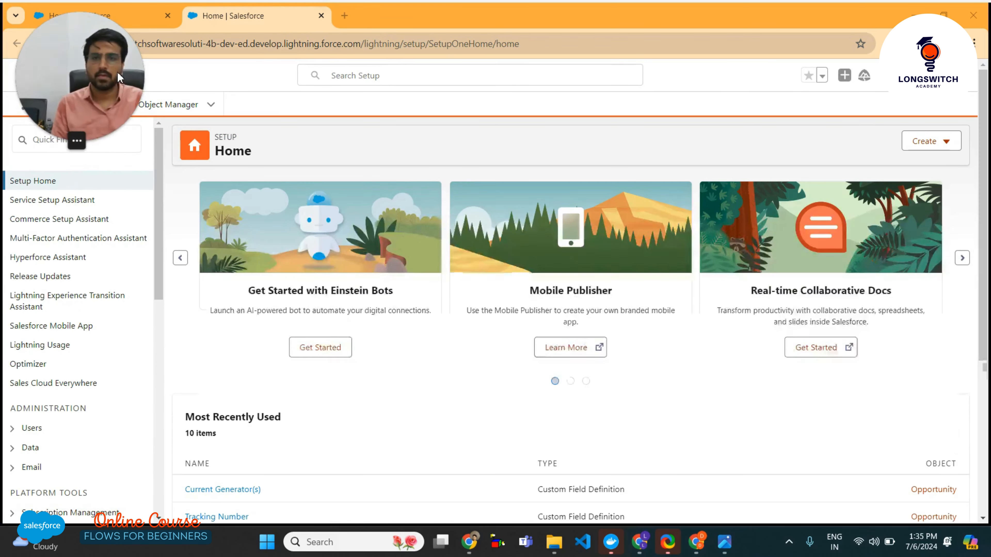
left_click_drag(121, 72, 952, 423)
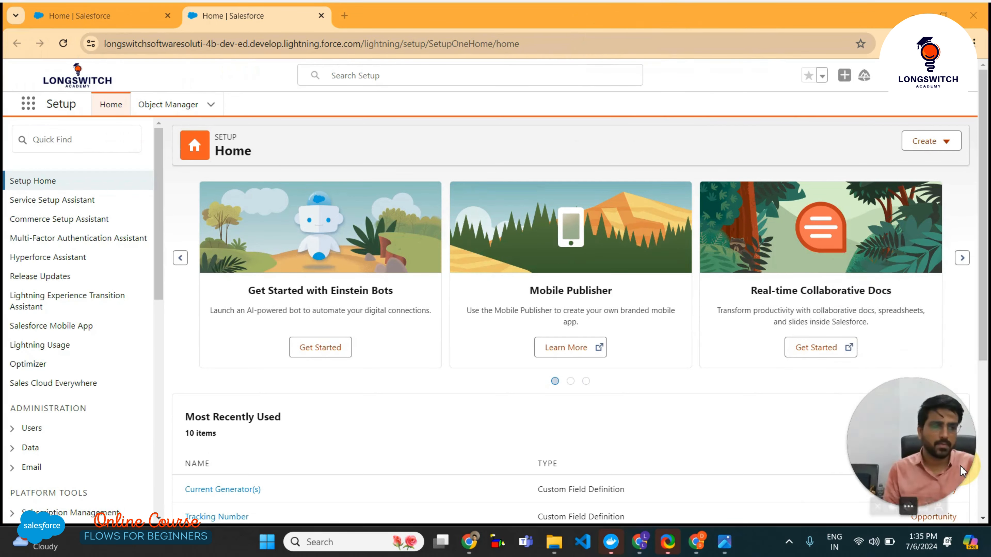
left_click(51, 140)
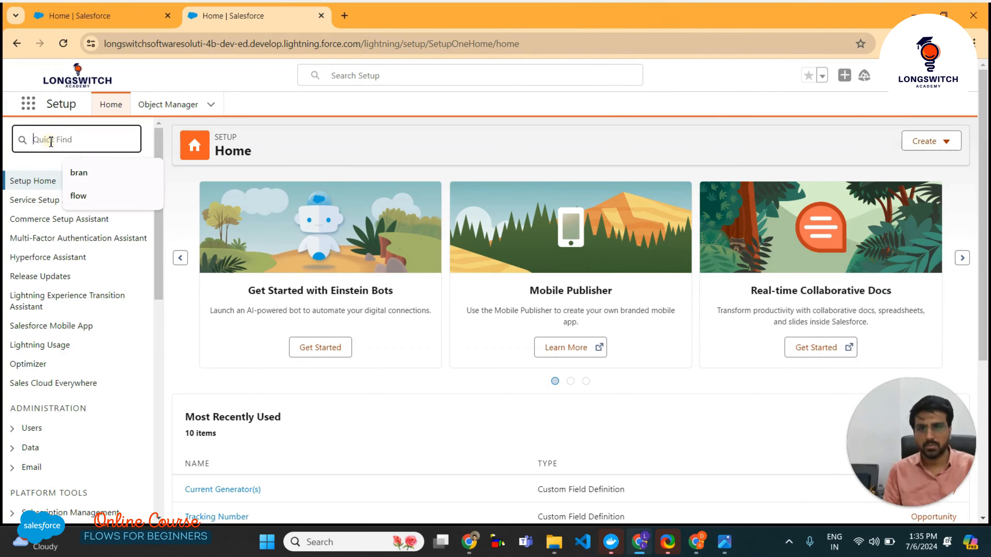
type("flows")
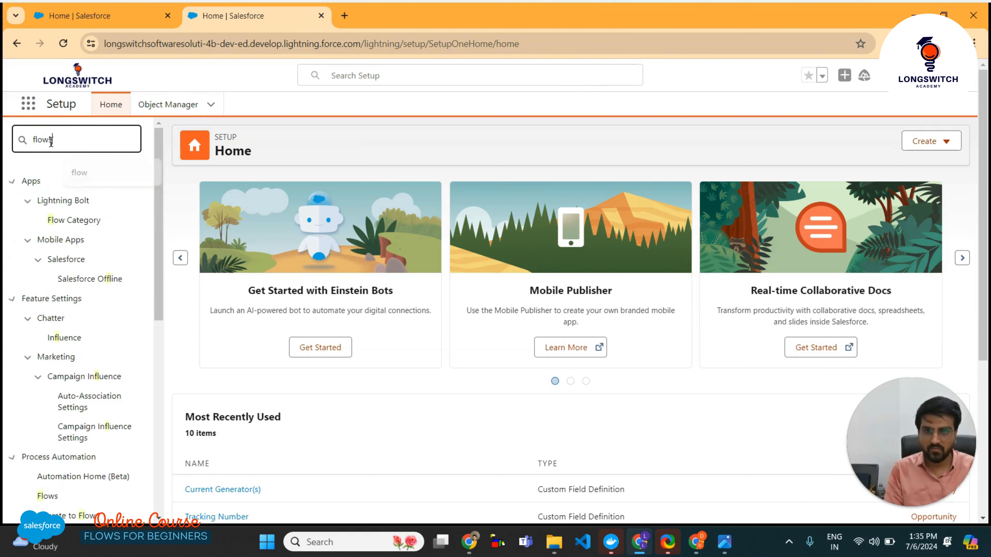
left_click(51, 201)
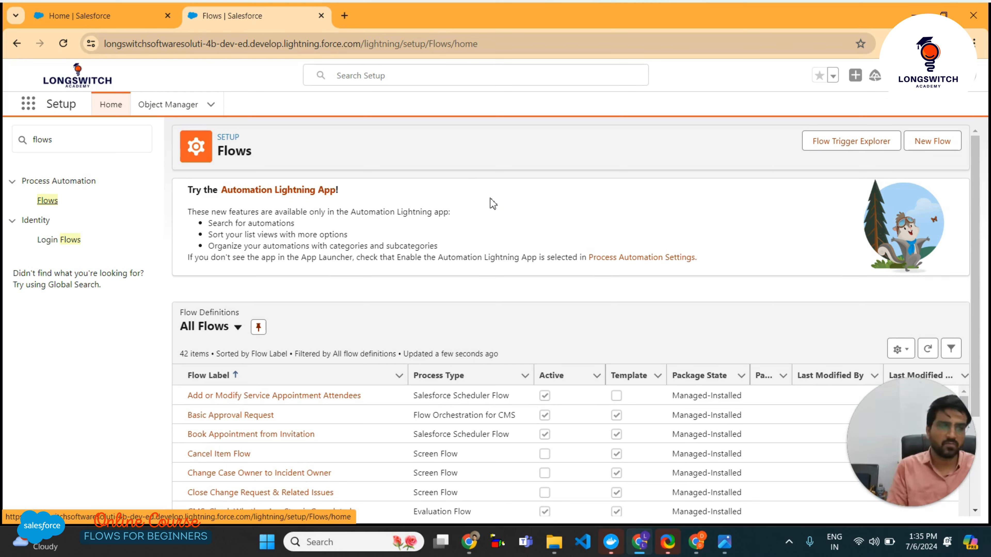
Create a new flow from scratch, choosing Record-Triggered Flow as its type
left_click(933, 144)
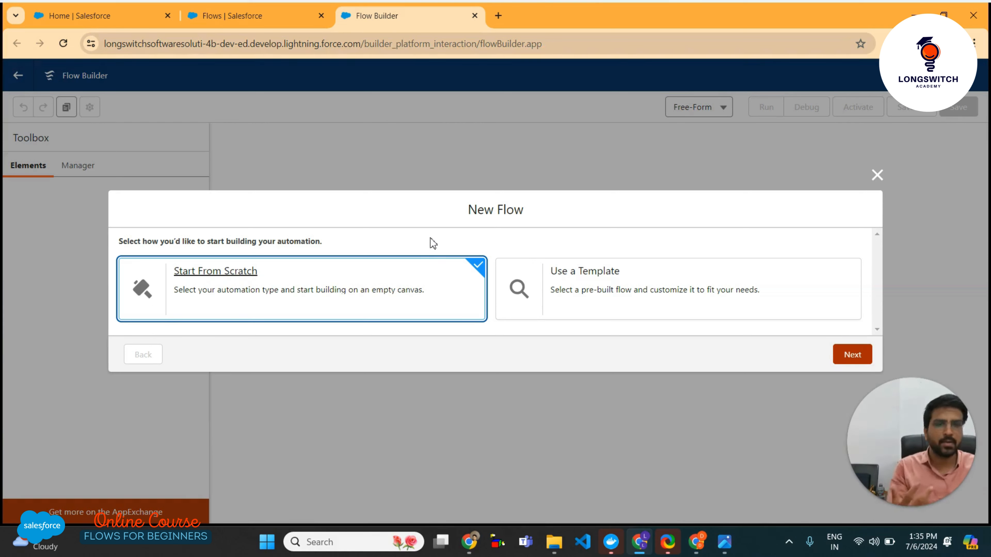
left_click(835, 361)
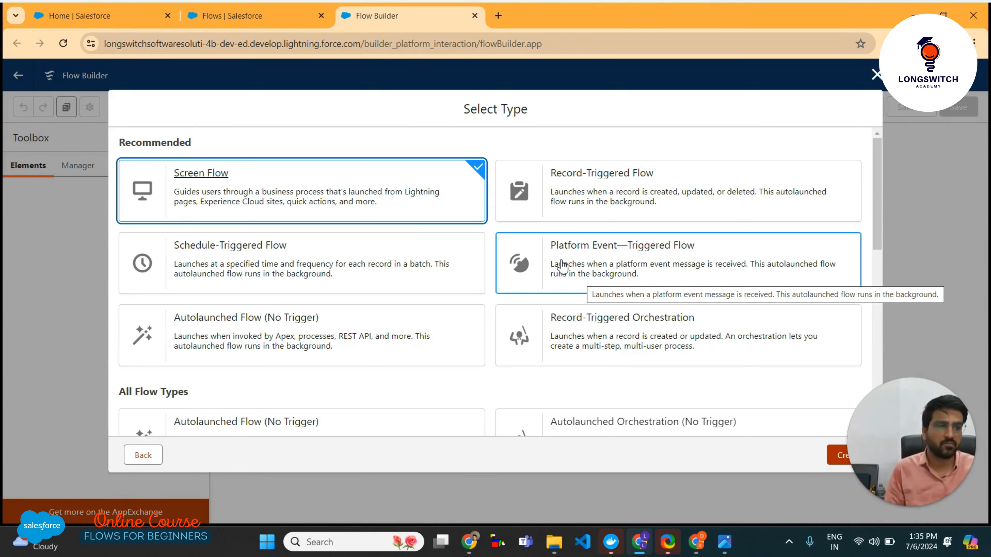
scroll(635, 178, "down", 2)
scroll(631, 218, "up", 2)
left_click(641, 181)
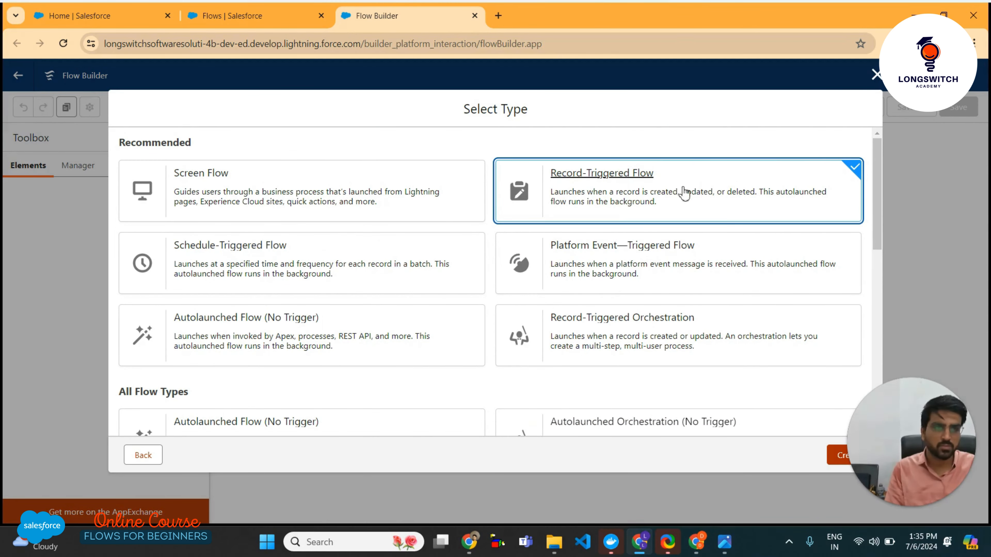
left_click(832, 462)
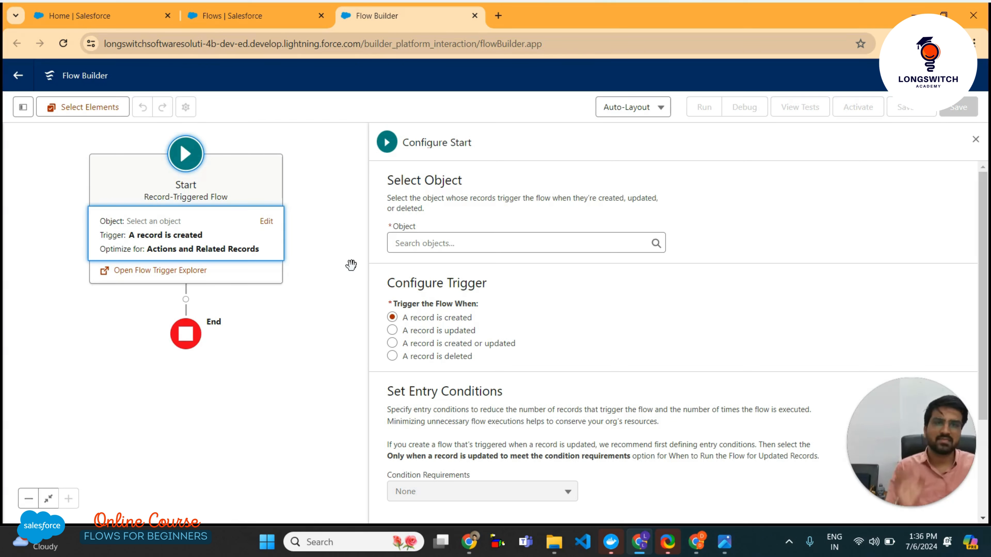
Check the business use case image, then set Opportunity as the object that triggers the flow
left_click(723, 547)
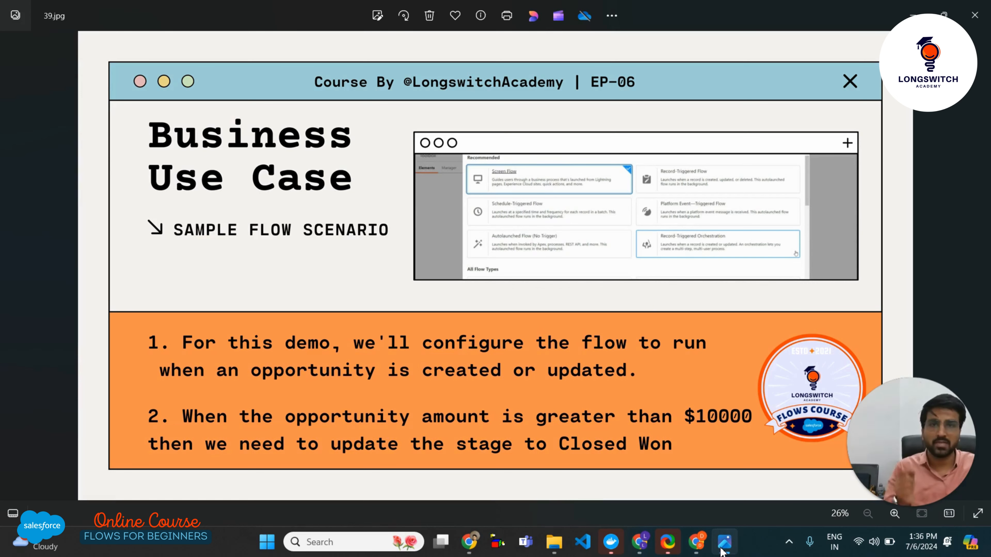
left_click(723, 547)
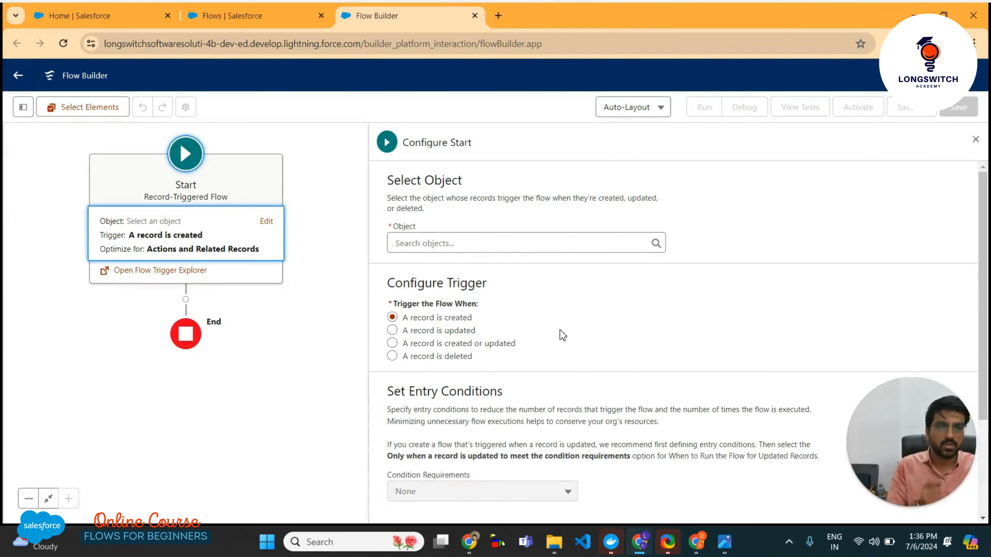
left_click(467, 244)
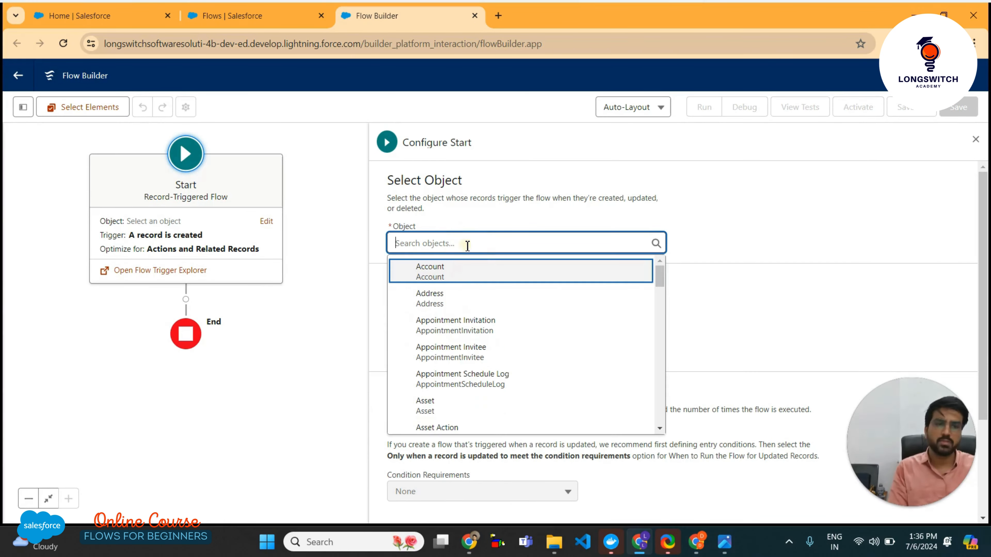
type("obj")
key("BackSpace")
key("BackSpace")
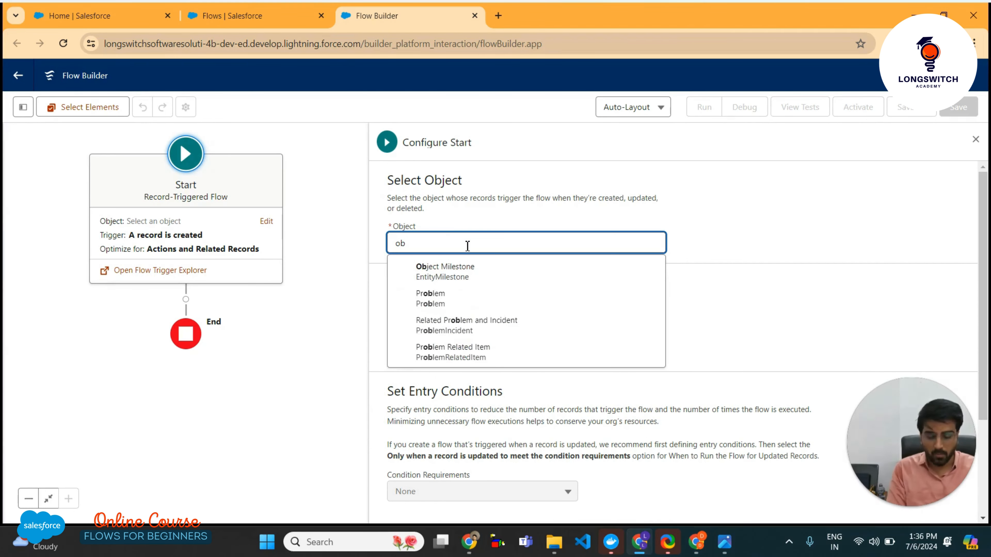
type("o")
key("BackSpace")
type("pp")
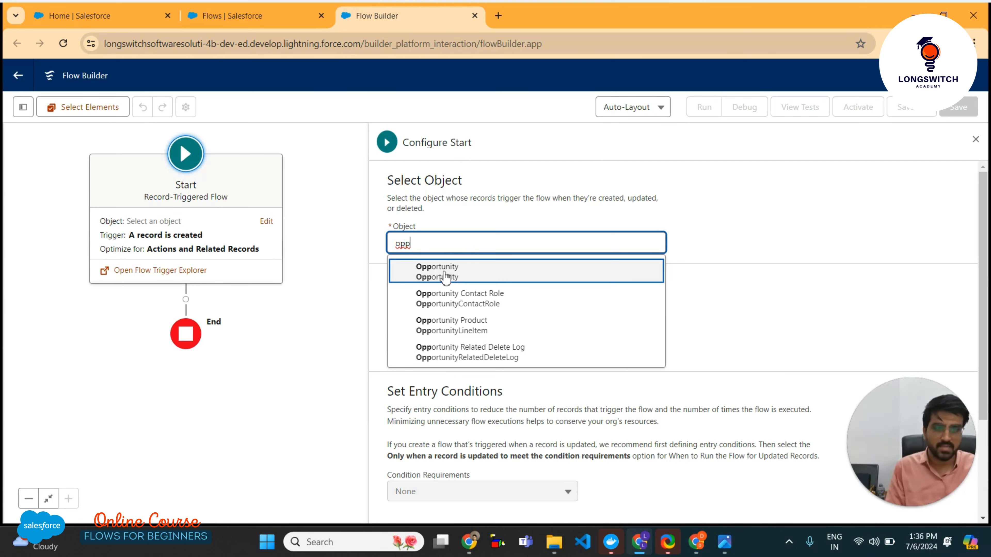
left_click(462, 271)
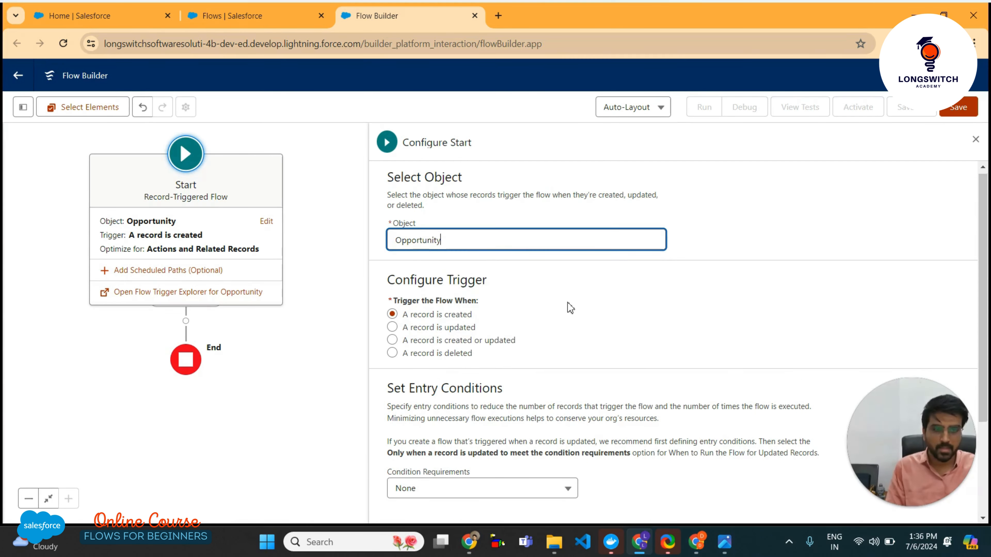
Recheck the use case image and configure the flow to trigger when a record is created or updated
scroll(569, 305, "down", 2)
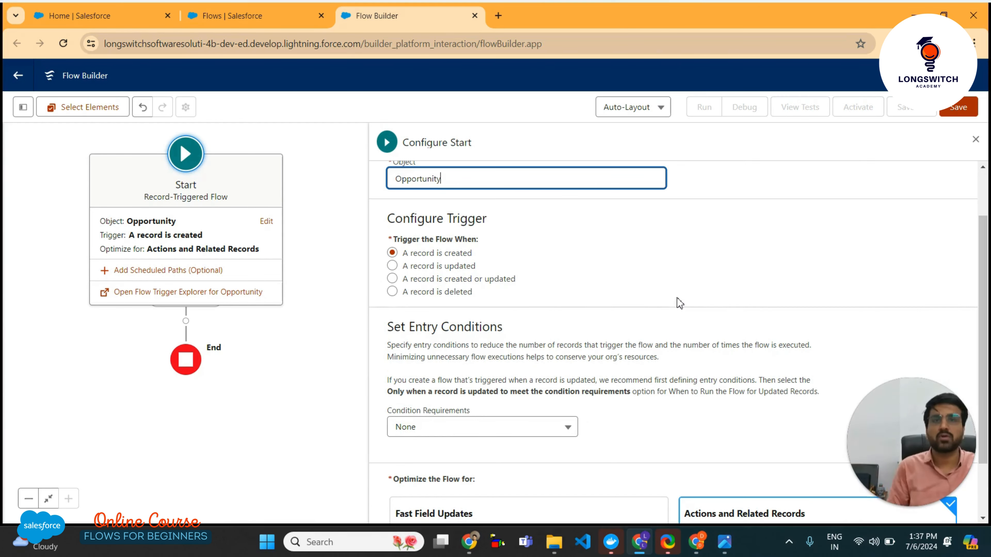
left_click(724, 546)
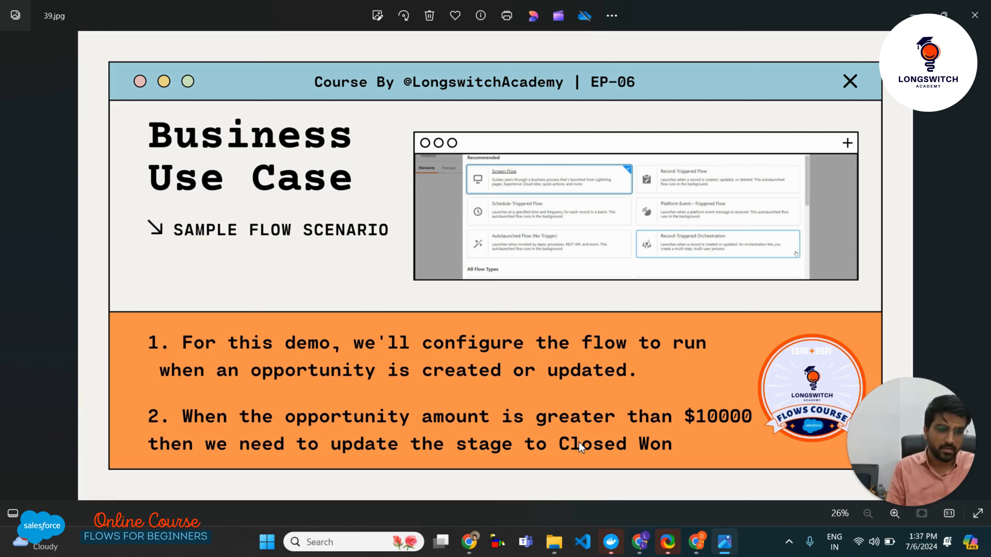
left_click(639, 542)
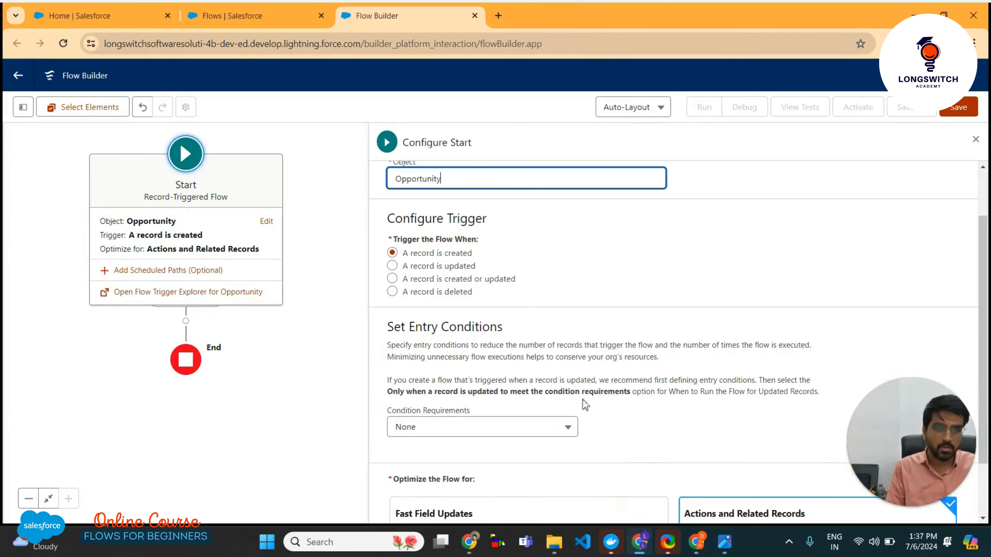
left_click(392, 279)
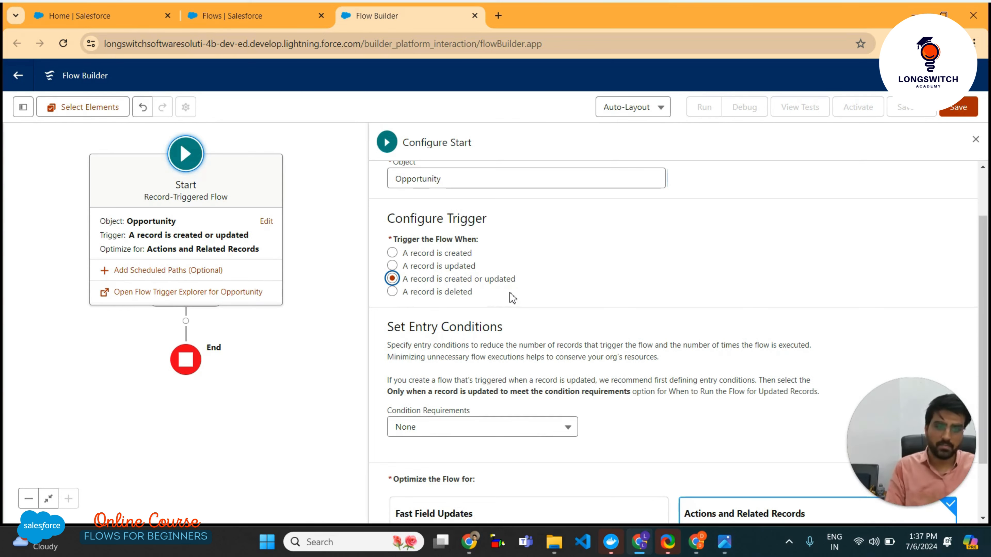
Try All Conditions Are Met (AND) as the entry condition requirement, and set it back to None
scroll(514, 394, "down", 2)
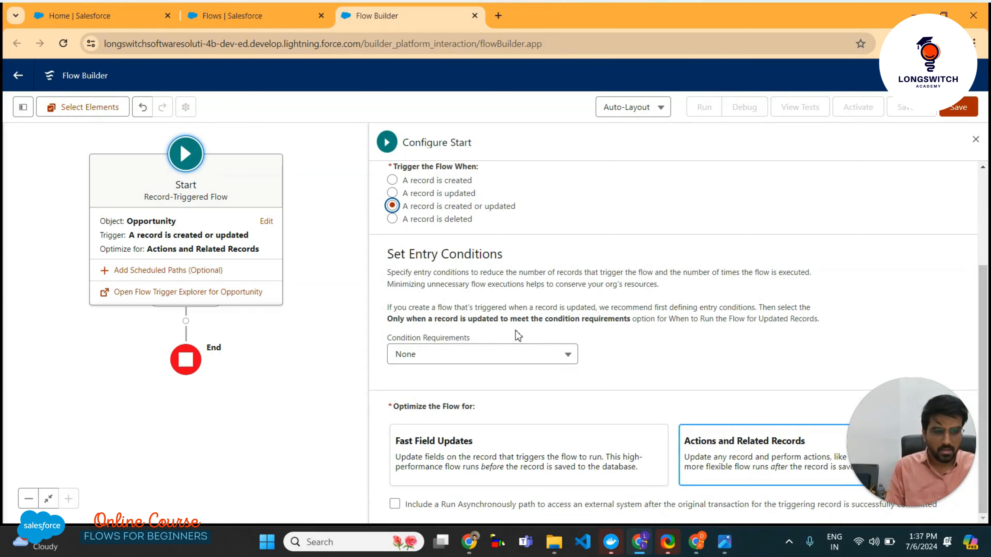
left_click(538, 356)
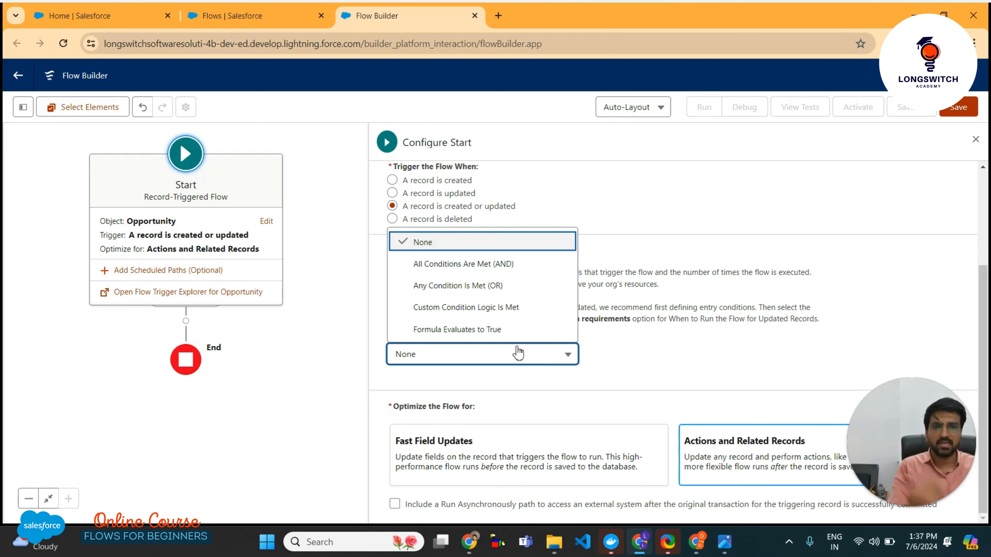
left_click(503, 264)
scroll(520, 288, "down", 2)
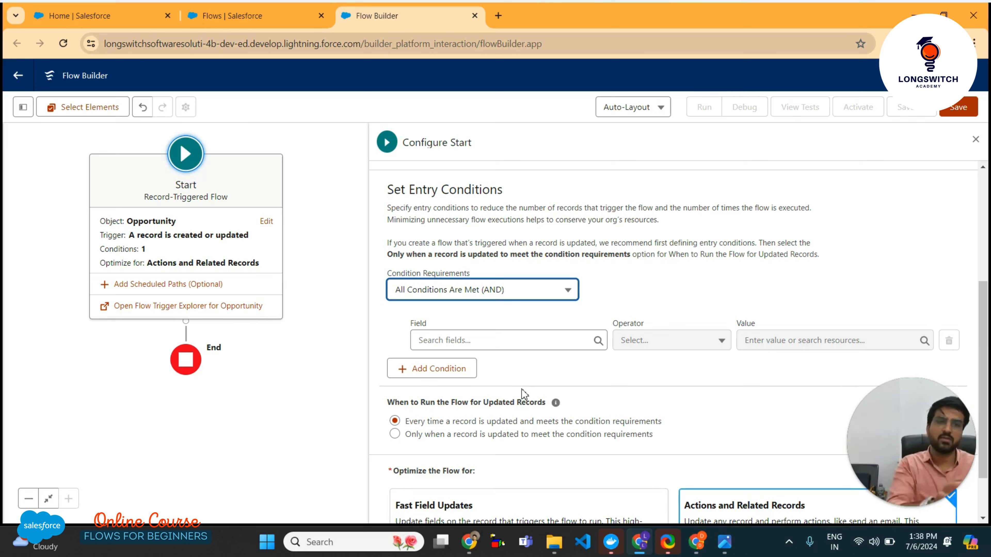
left_click(505, 292)
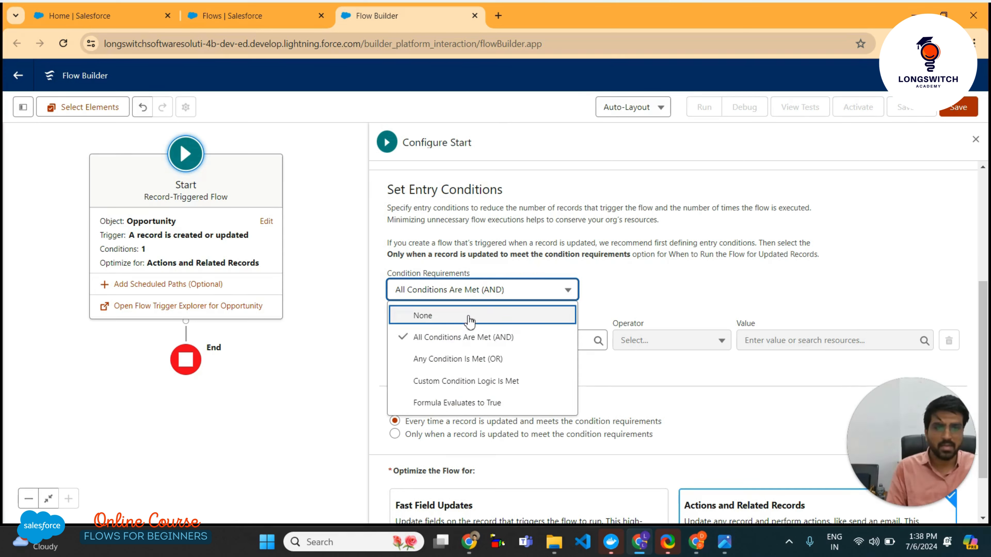
left_click(470, 320)
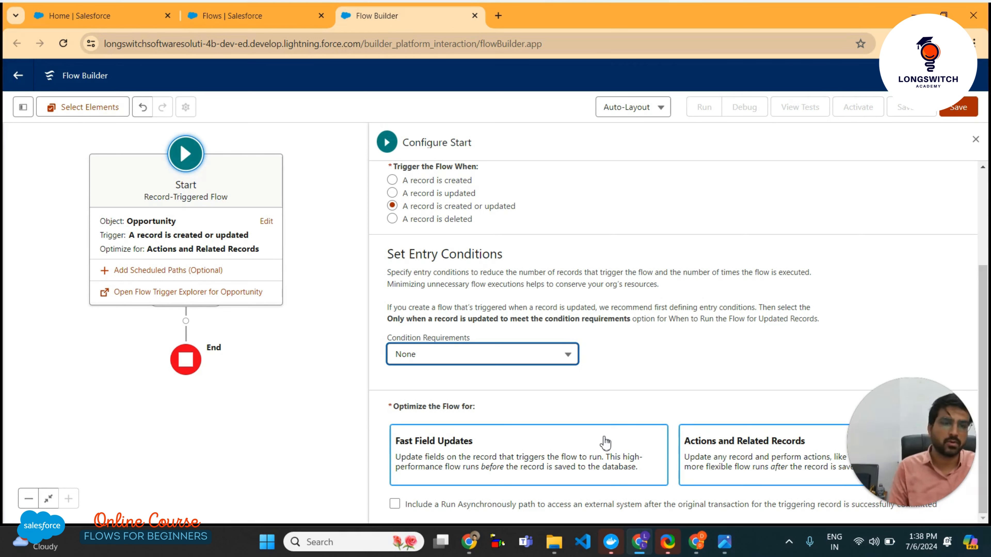
Review the opportunity requirements in the use case image 39.jpg and return to the flow's start configuration
left_click(730, 542)
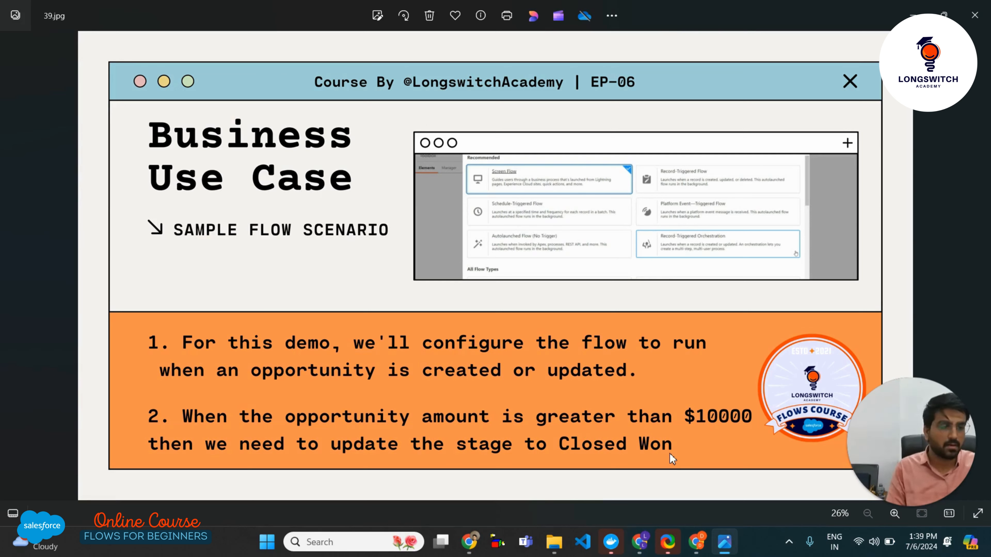
mouse_move(697, 548)
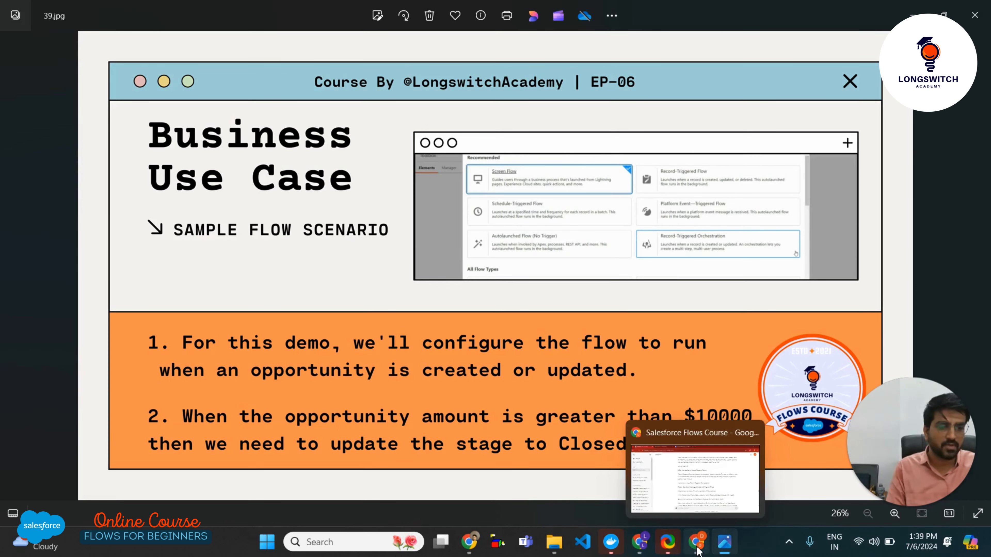
left_click(640, 543)
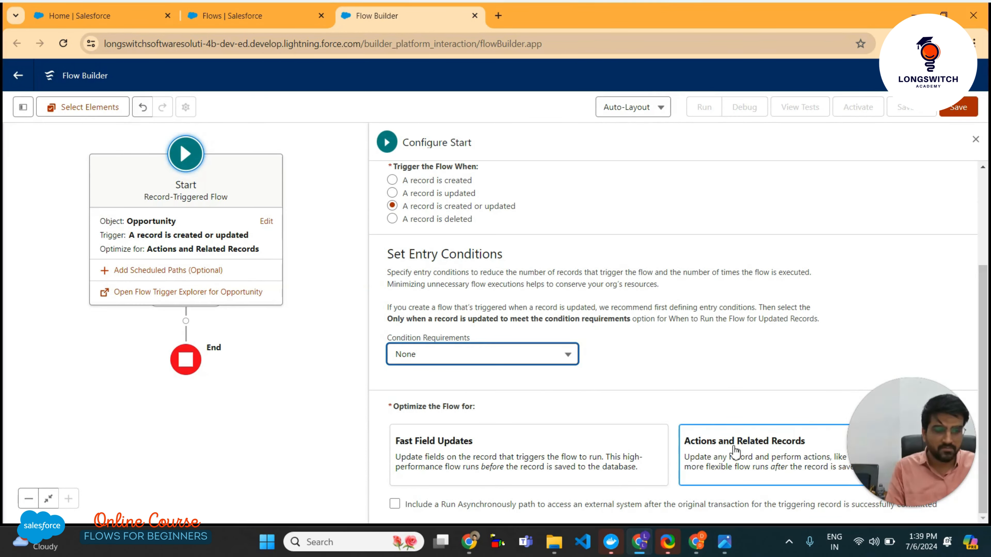
left_click_drag(879, 435, 886, 346)
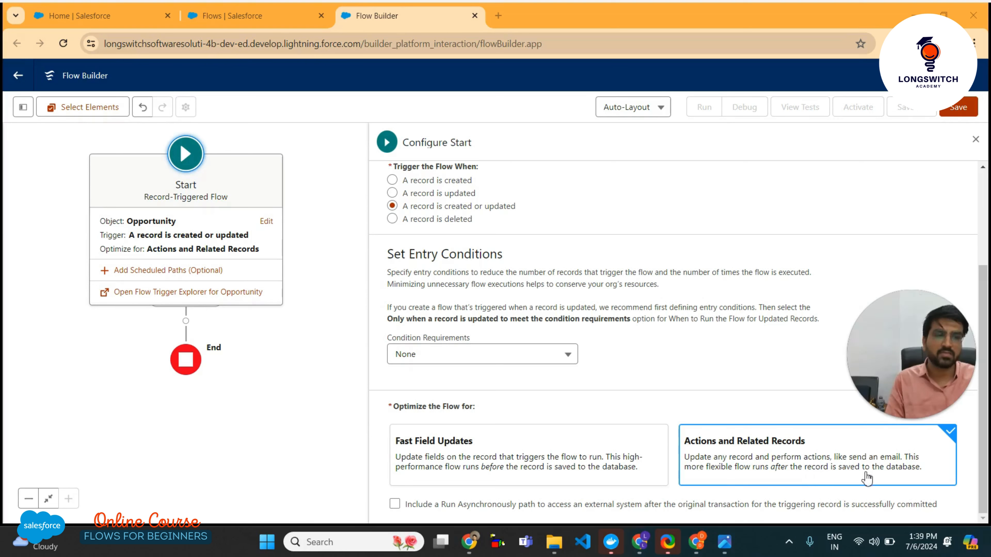
mouse_move(938, 382)
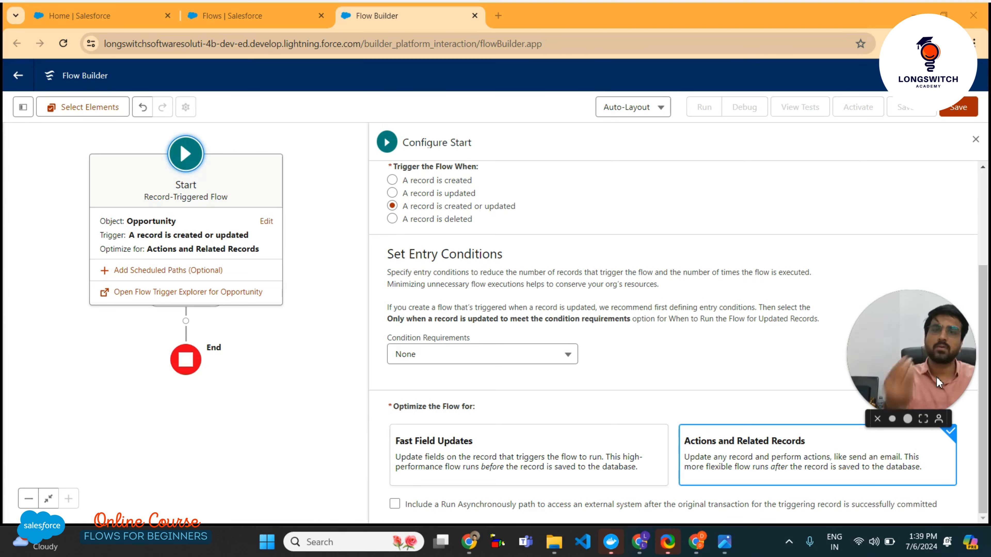
left_click_drag(941, 381, 957, 453)
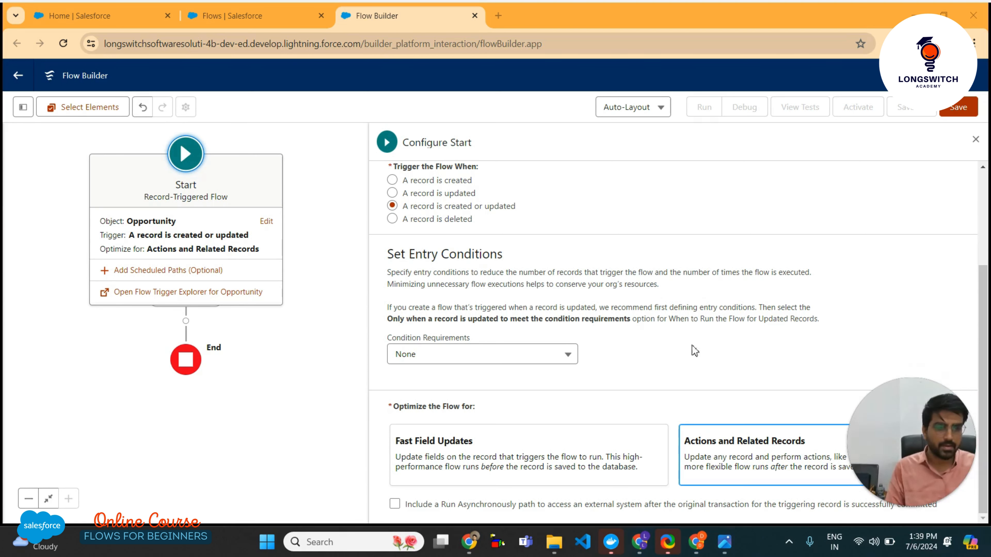
Save the flow with the label Opportunity Record Triggered Flow For After Events
left_click(954, 111)
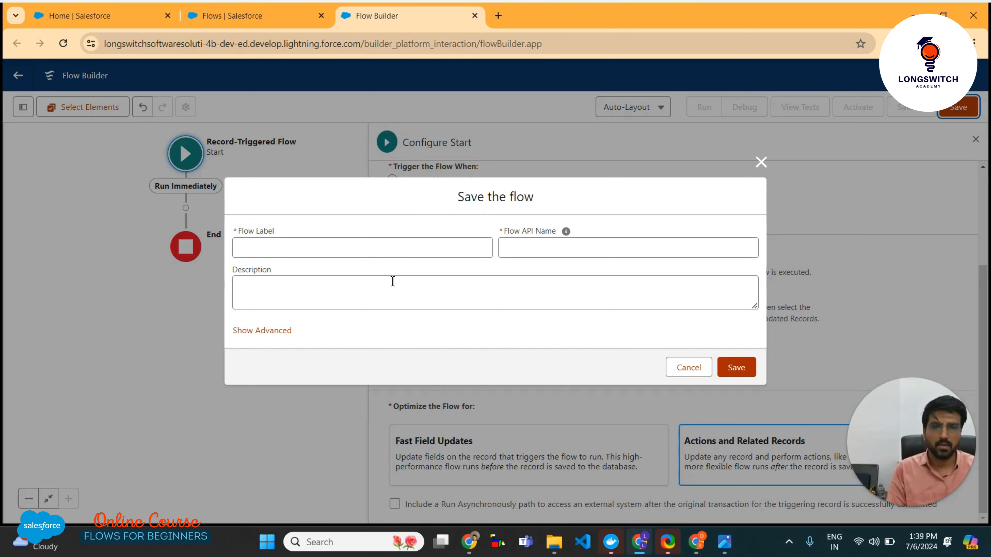
left_click(337, 255)
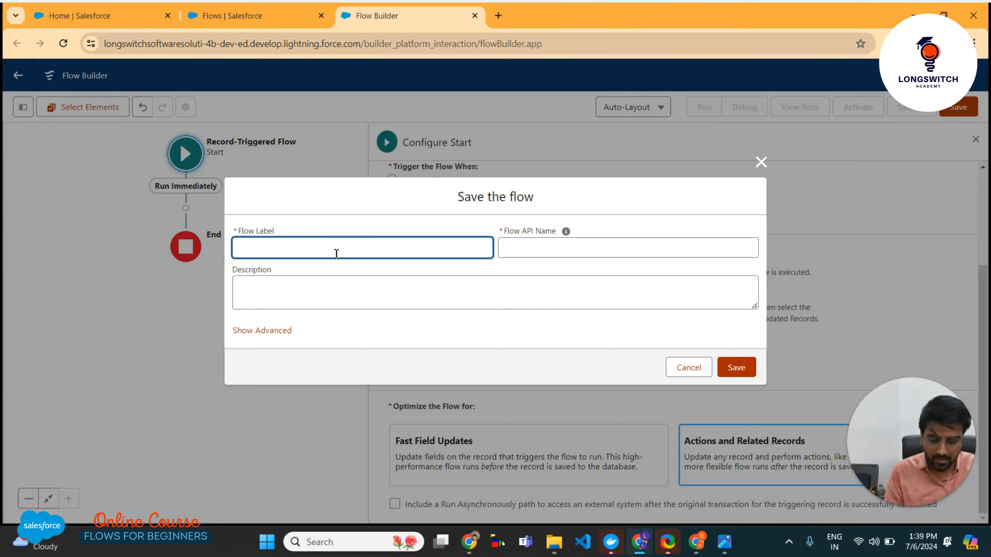
type("Oppro")
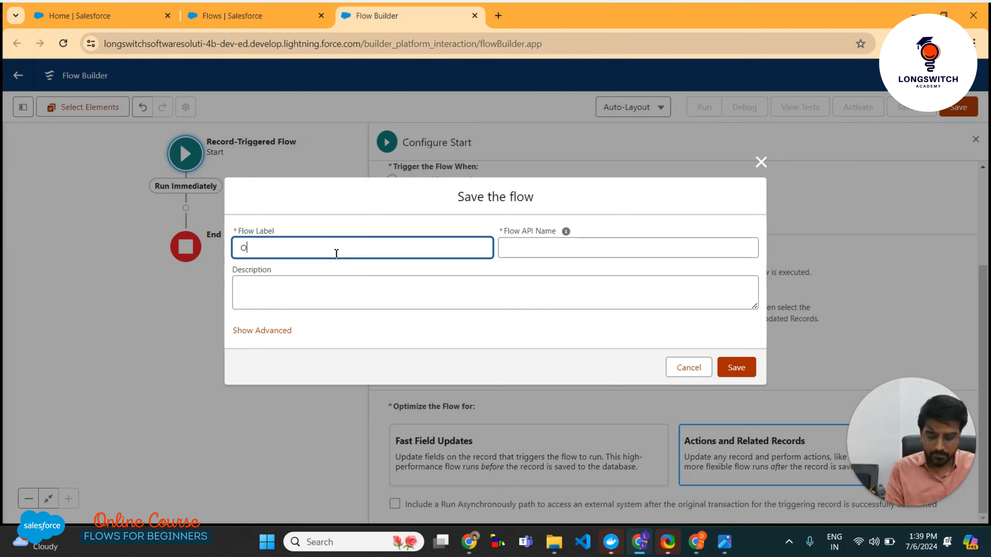
key("BackSpace")
key("BackSpace")
key("BackSpace")
key("BackSpace")
key("BackSpace")
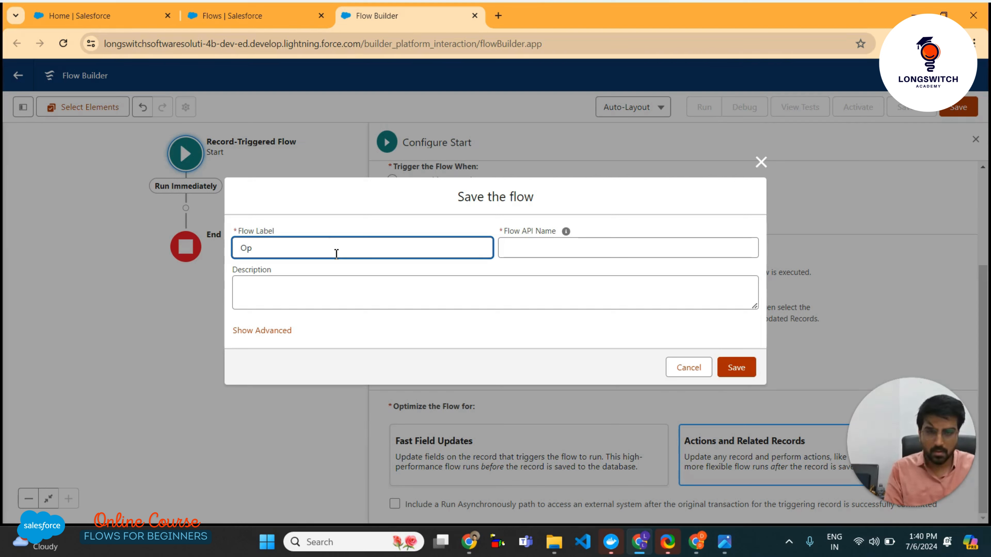
type("After")
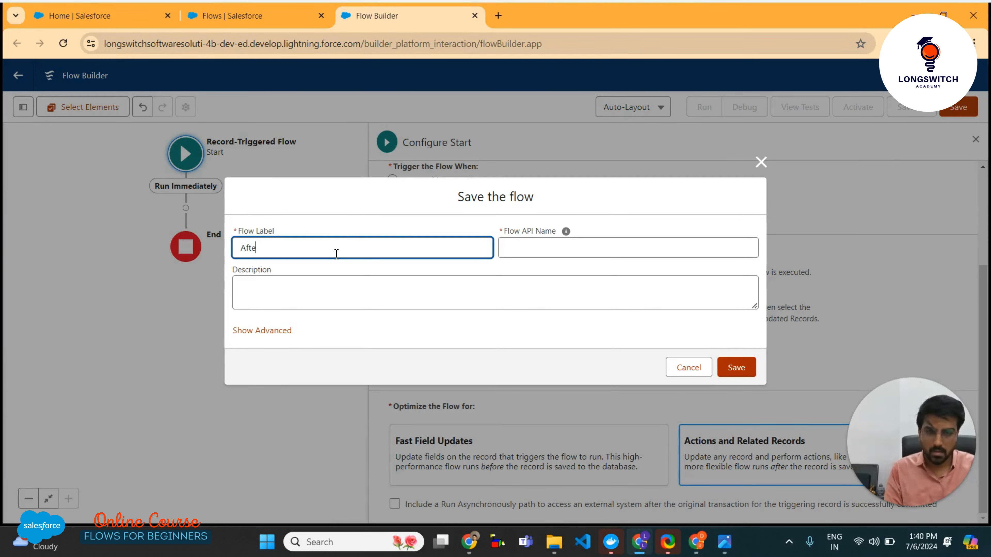
key("BackSpace")
key("BackSpace")
key("BackSpace")
key("BackSpace")
type("Oppor")
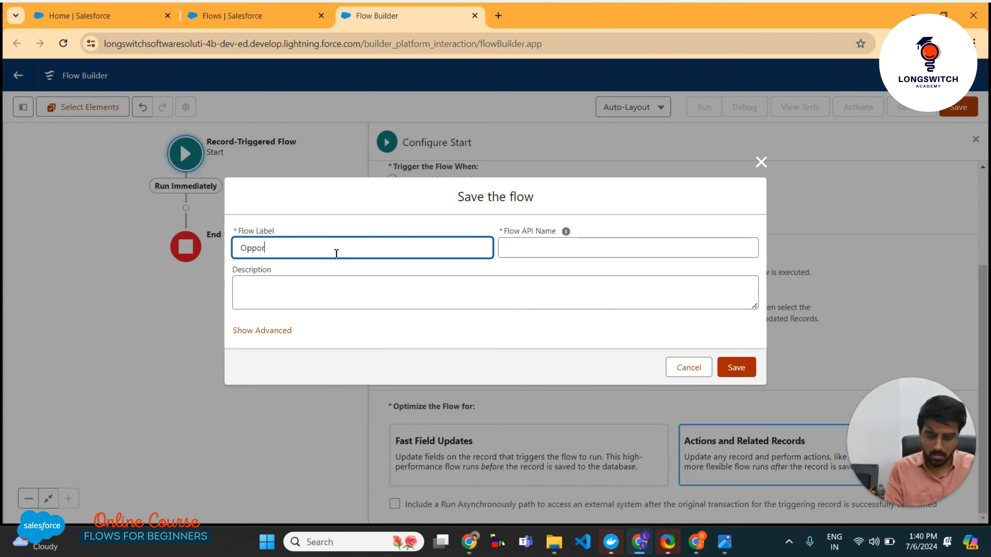
type("tunity ")
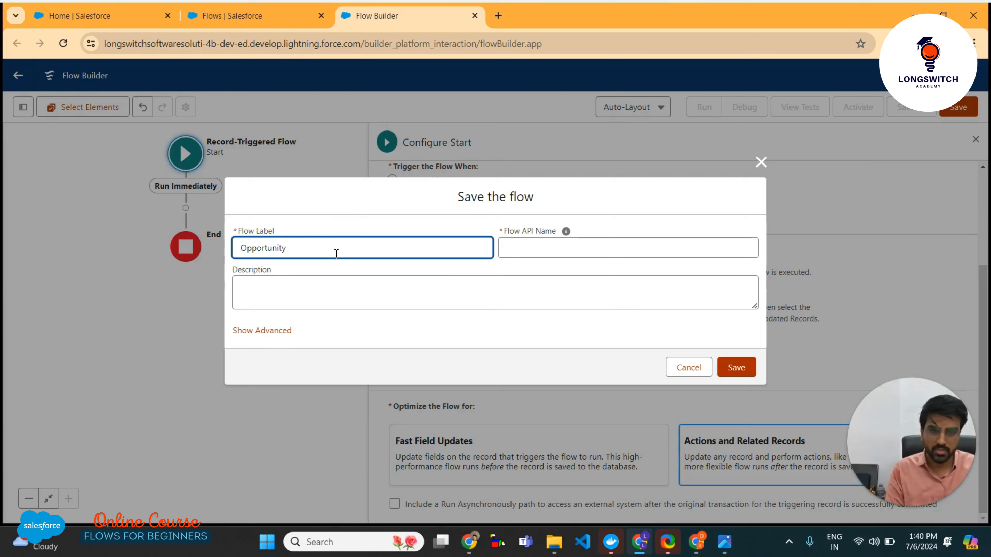
type("R")
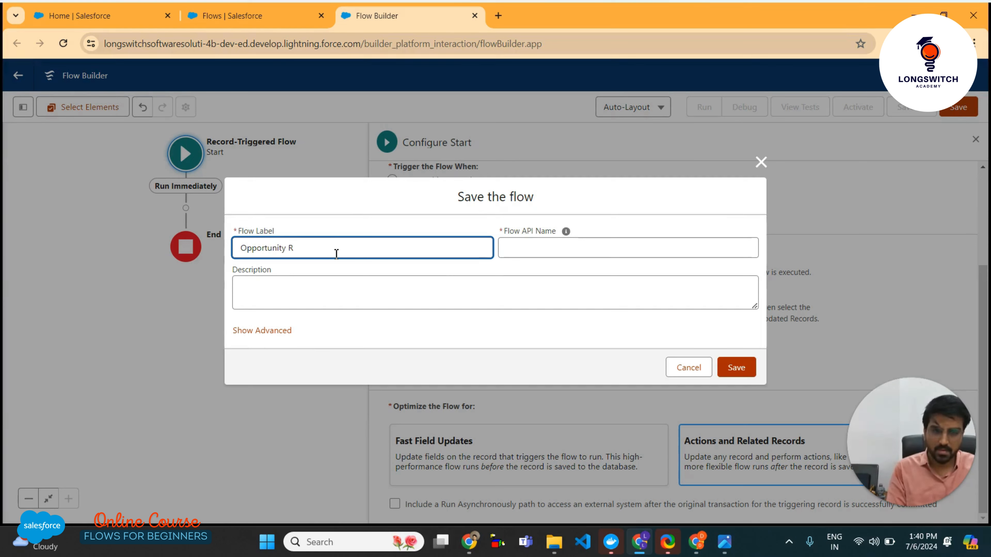
type("eCORD")
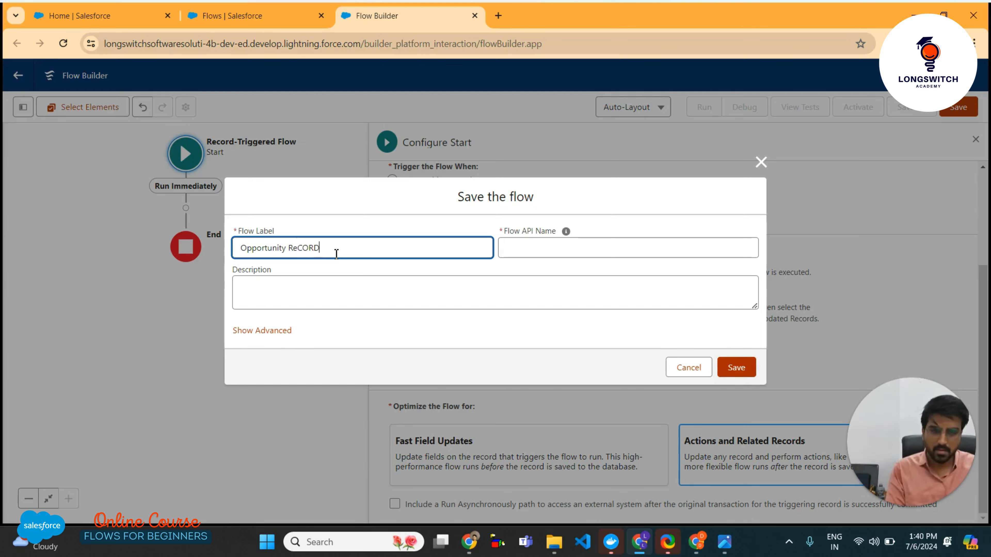
key("BackSpace")
key("BackSpace")
key("BackSpace")
key("BackSpace")
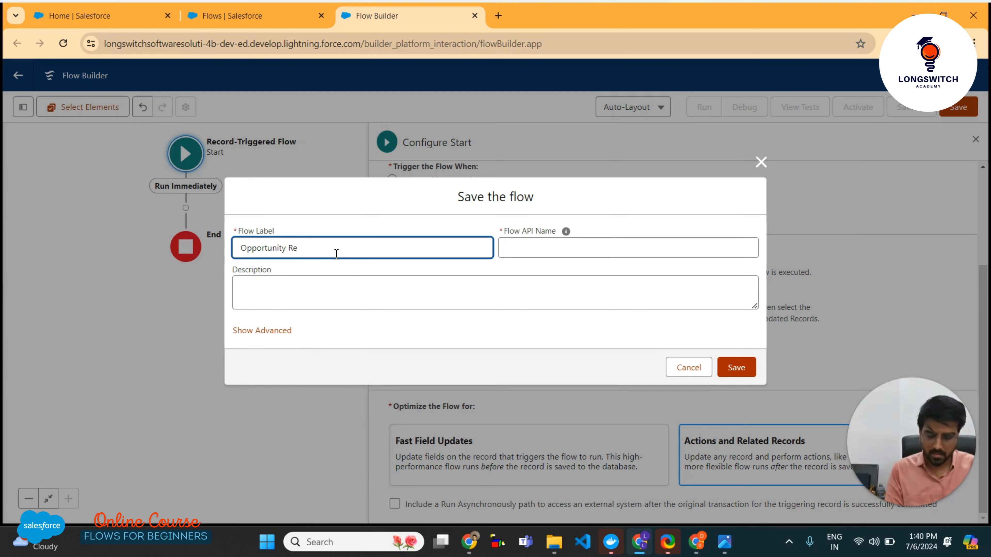
type("cord T")
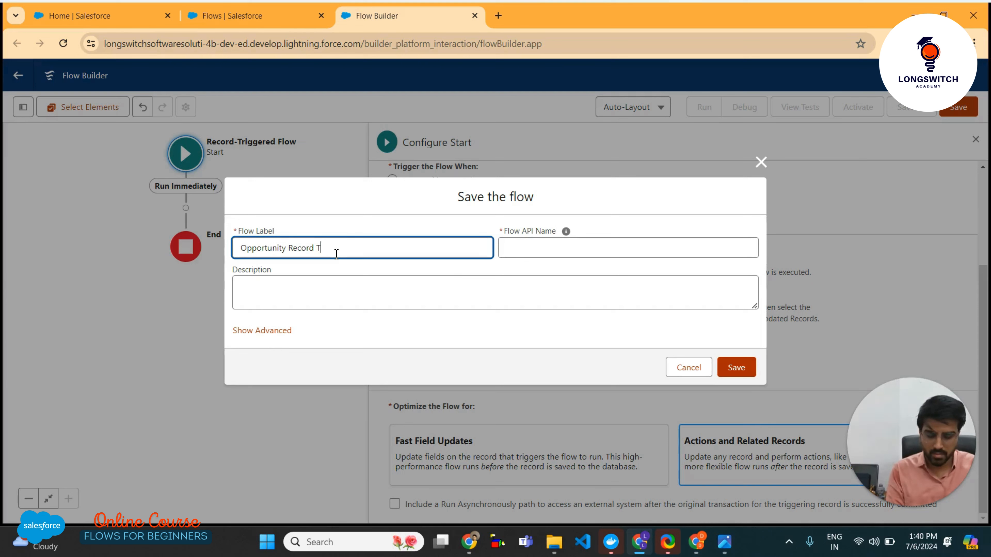
type("riggered Floe")
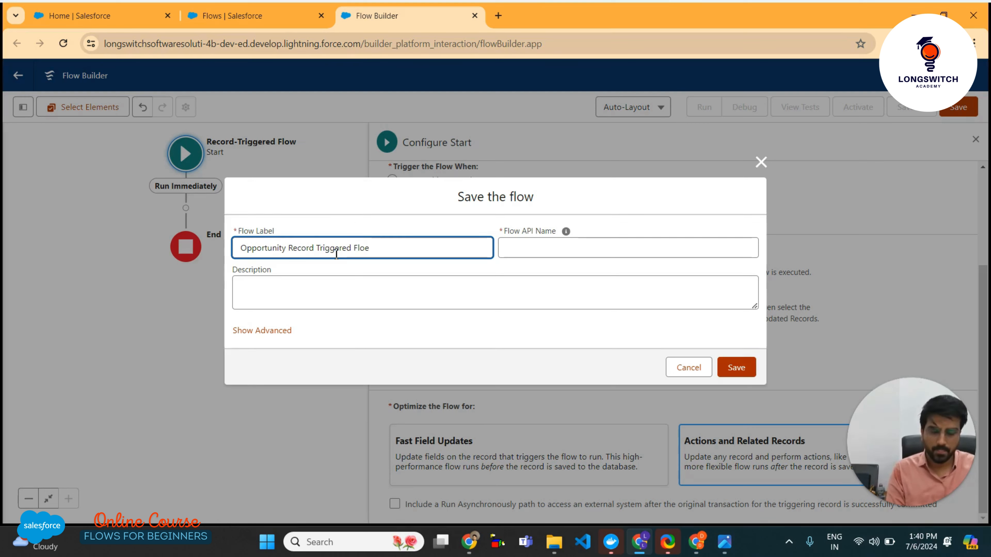
key("BackSpace")
type("w")
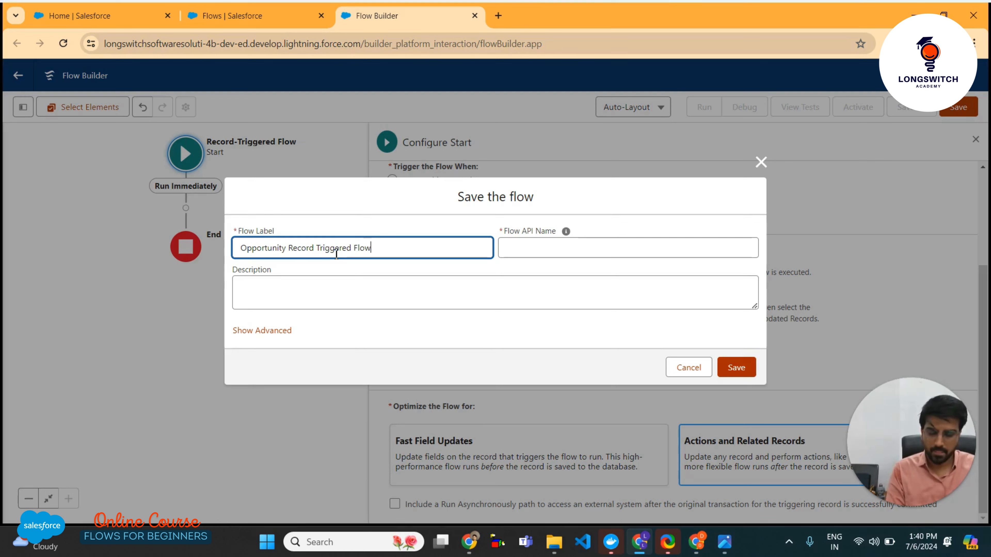
type(" For After")
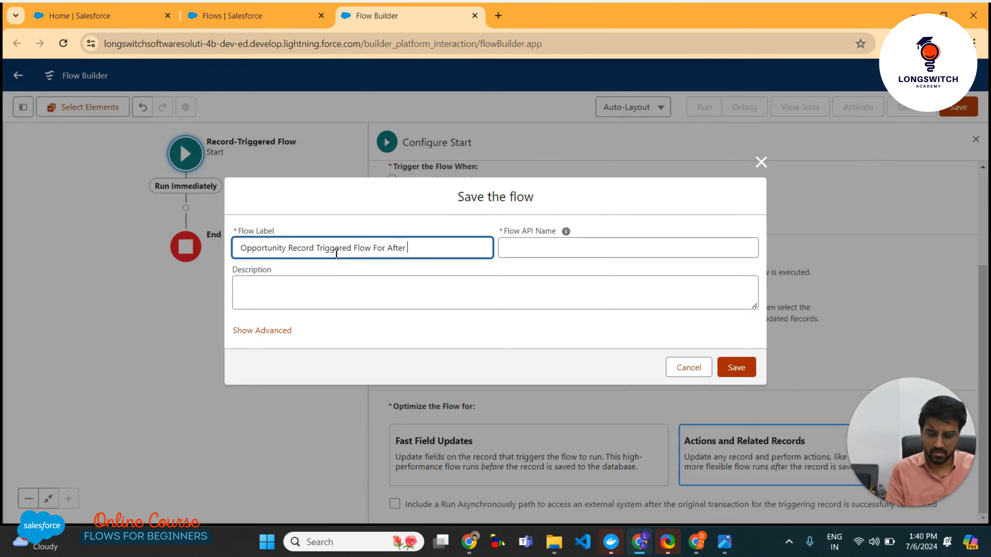
type(" Events")
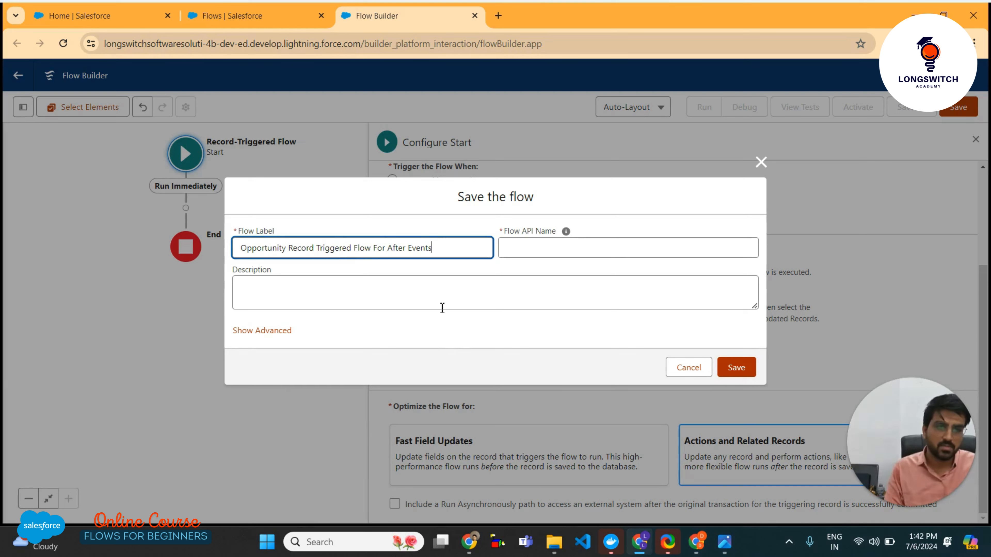
left_click(446, 337)
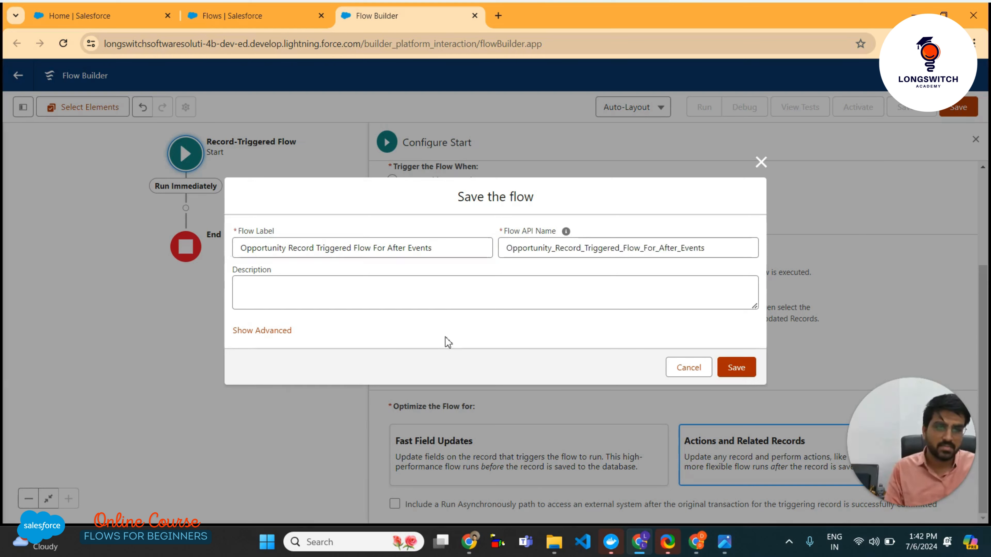
left_click(747, 370)
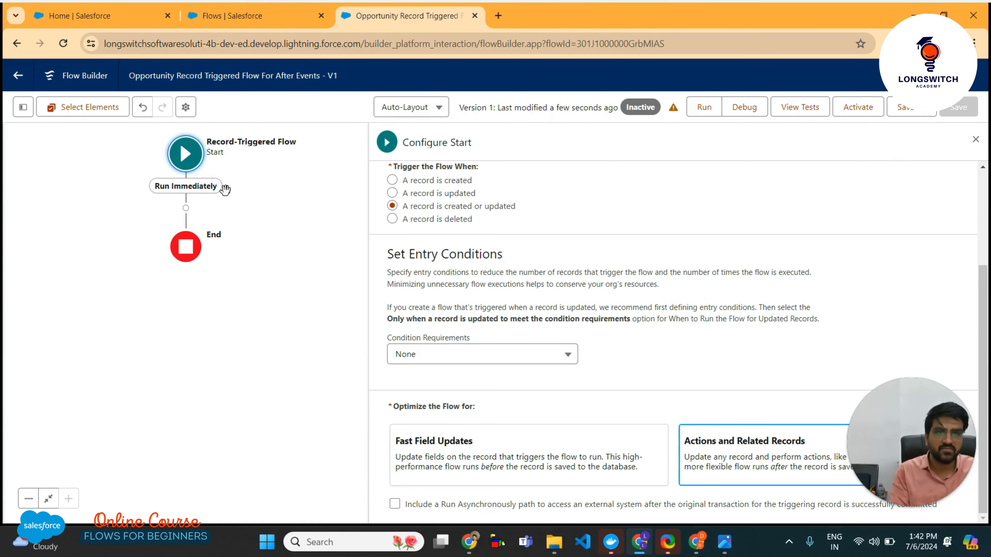
Review and close the flow's start configuration, and check the opportunity amount requirement in the use case image 39.jpg
scroll(533, 264, "up", 3)
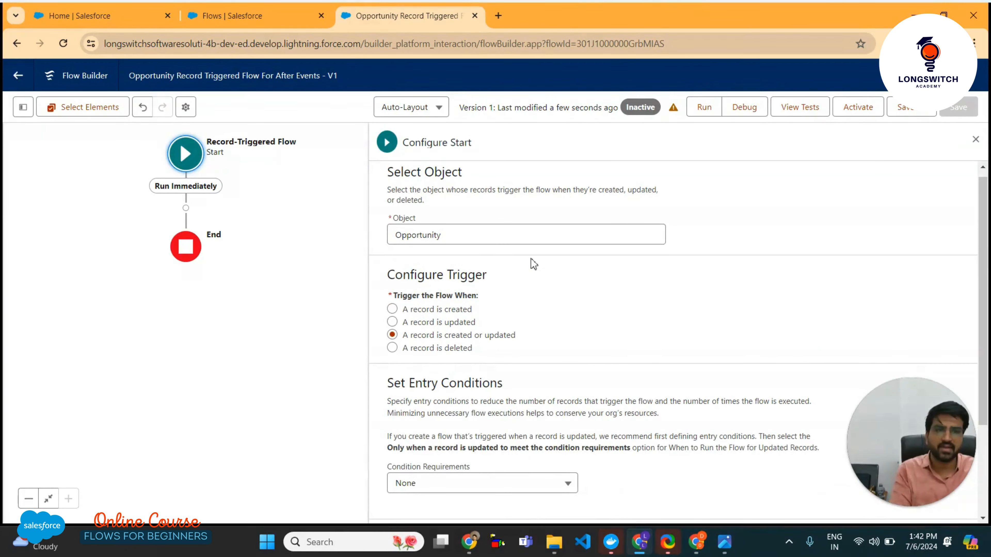
scroll(533, 265, "down", 3)
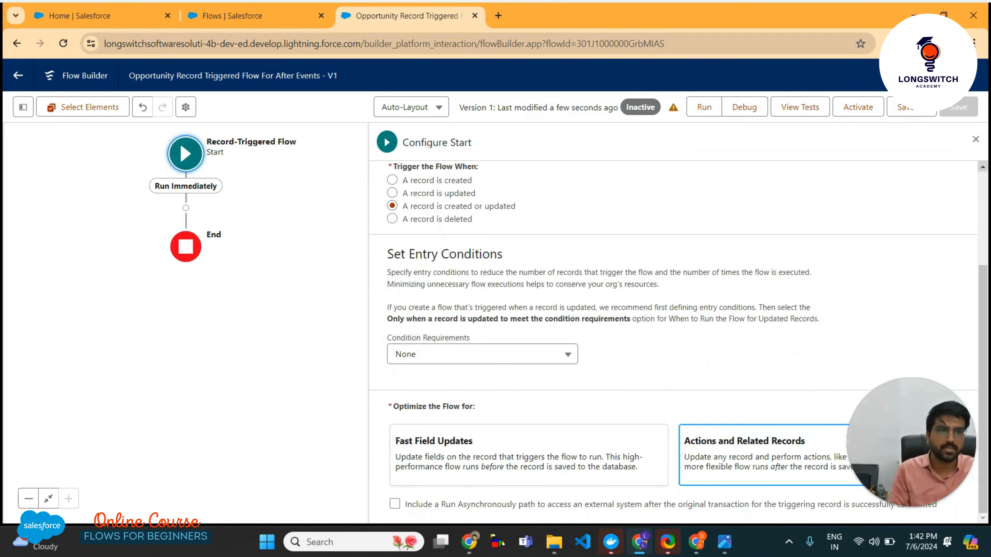
left_click(975, 139)
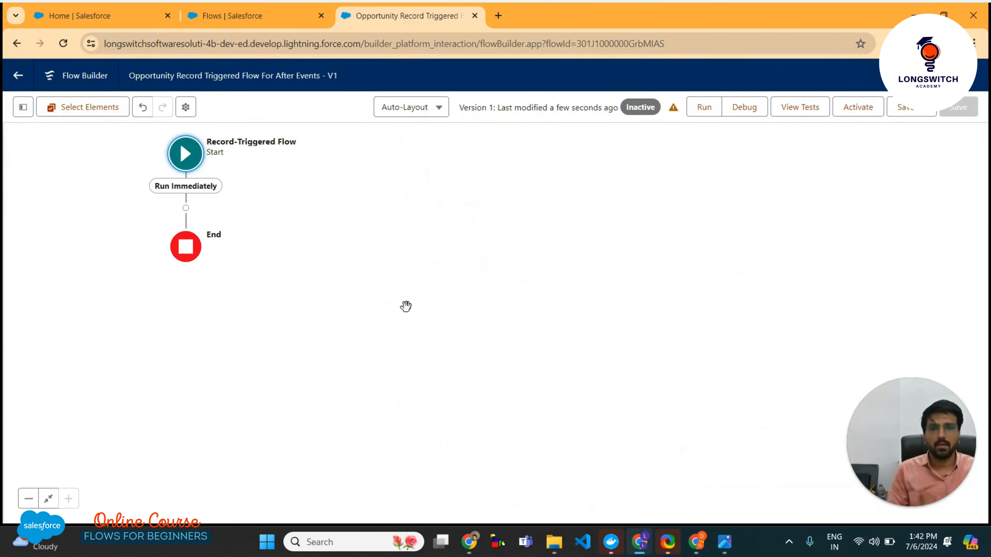
mouse_move(724, 542)
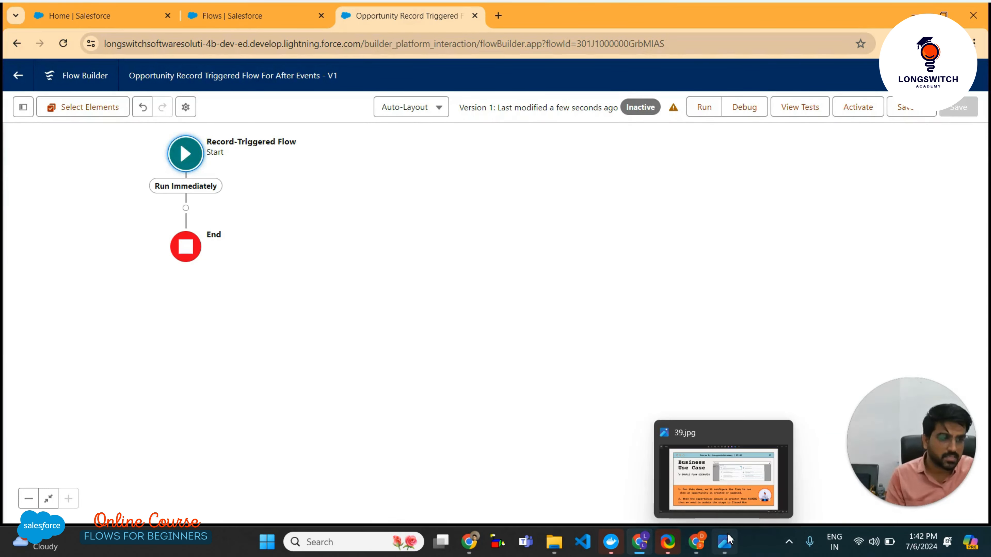
left_click(656, 484)
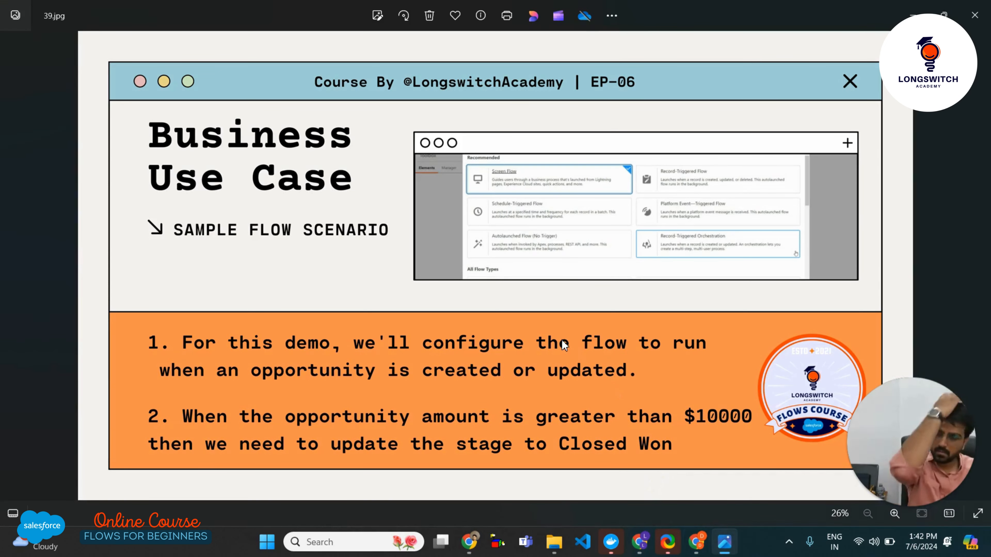
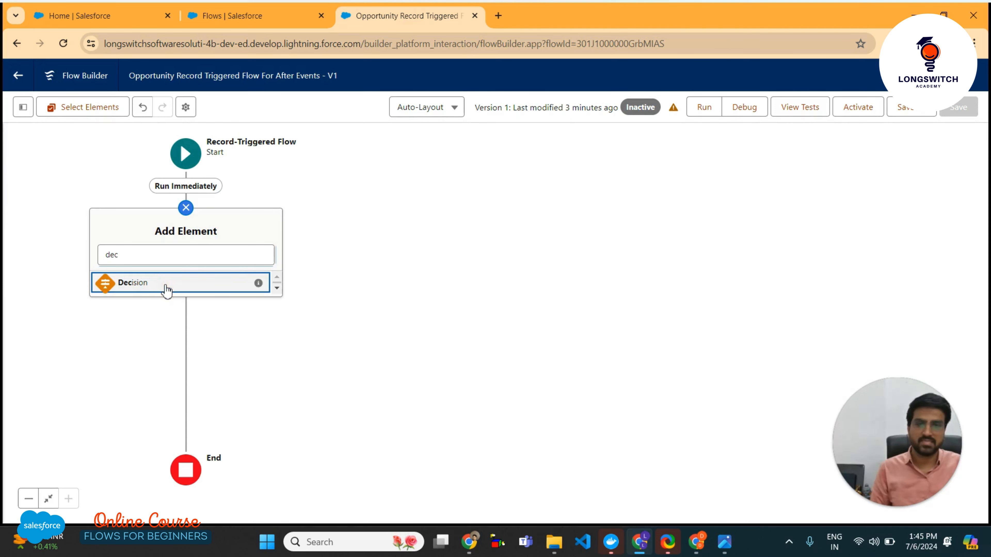
Add a Decision element after the flow's start and label it Decision For Amount Greater Than 10K
left_click(166, 289)
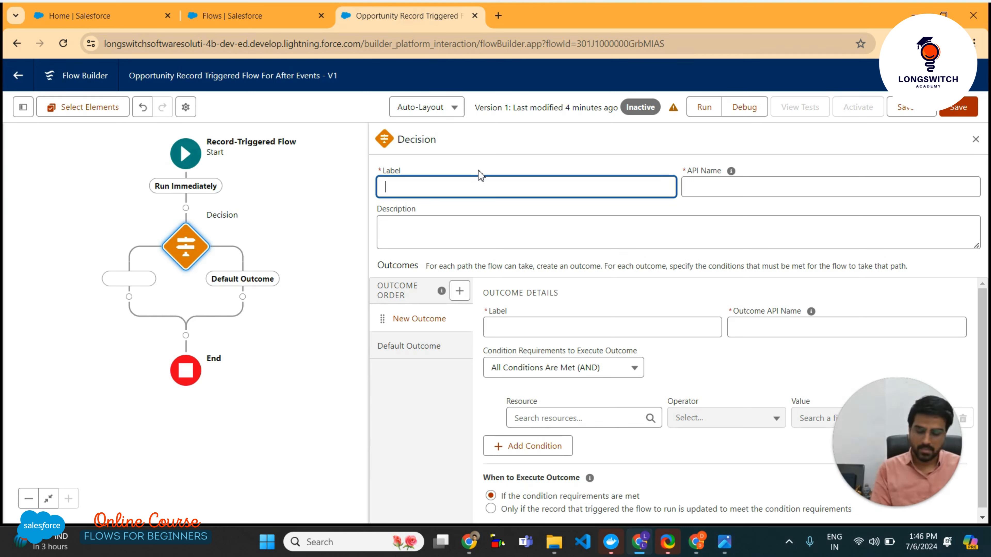
type("Dec")
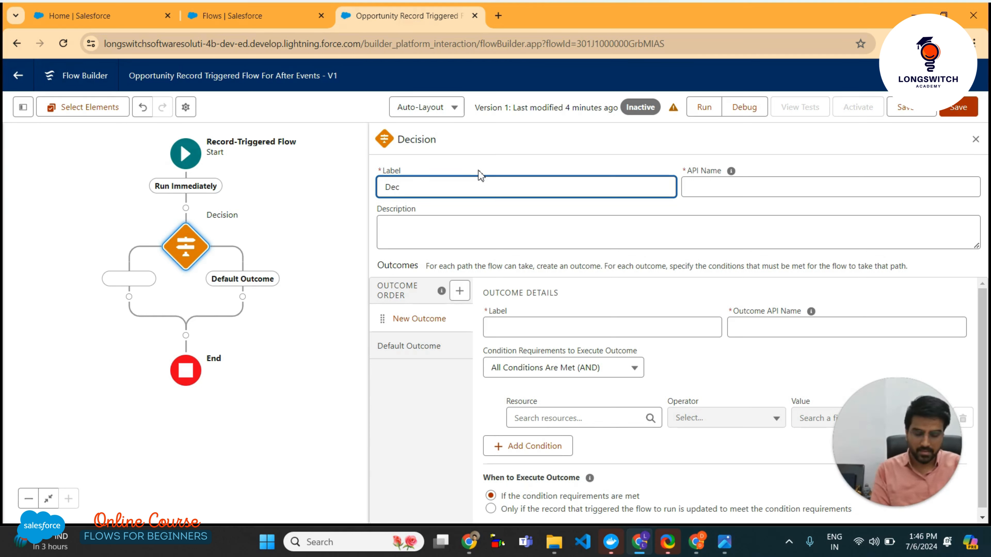
type("iso")
key("BackSpace")
key("BackSpace")
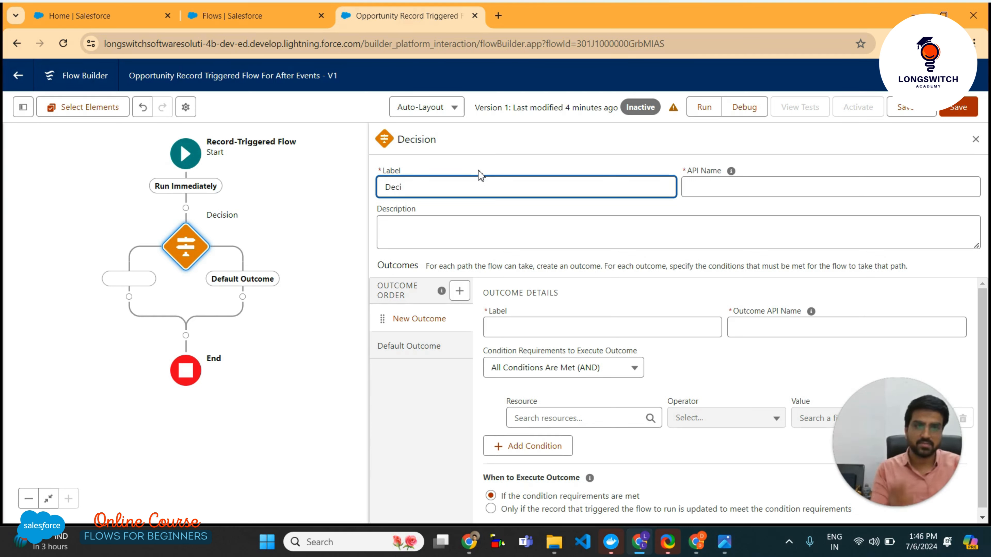
type("sion ")
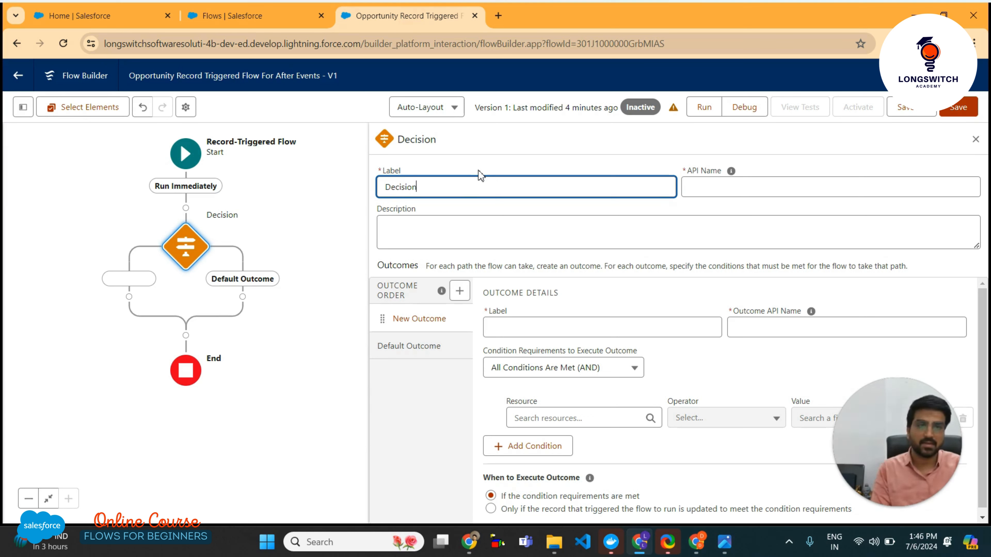
type("For ")
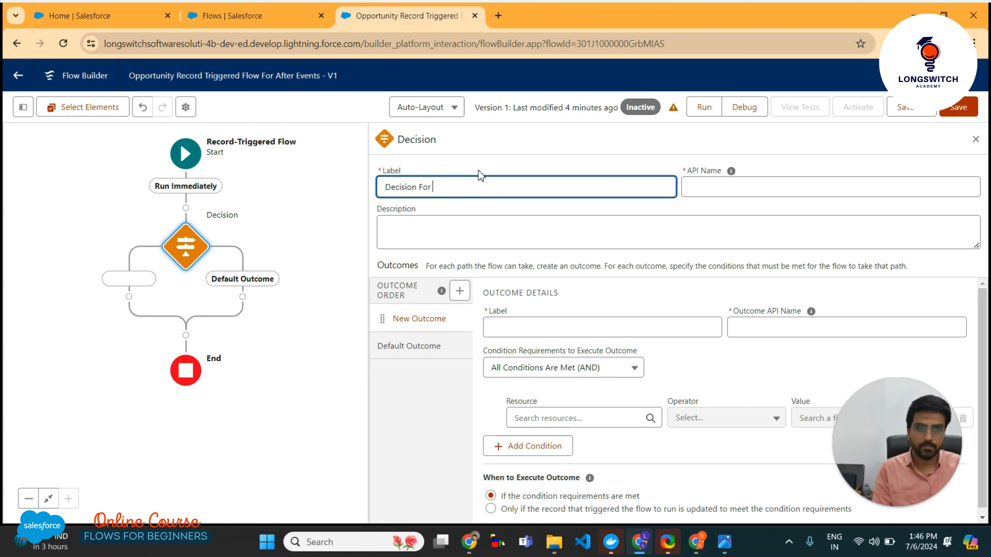
type("Amoun")
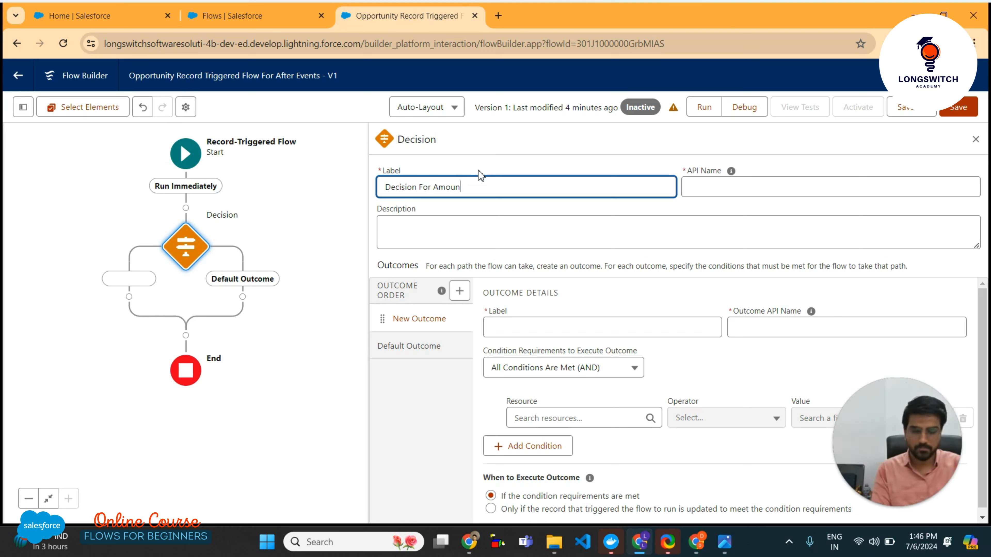
type("t Grea")
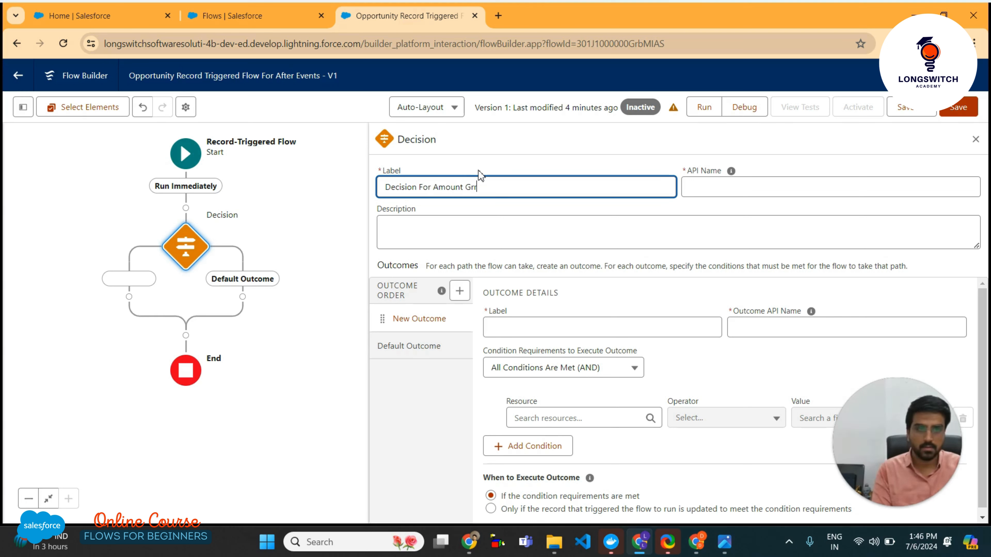
type("ter T")
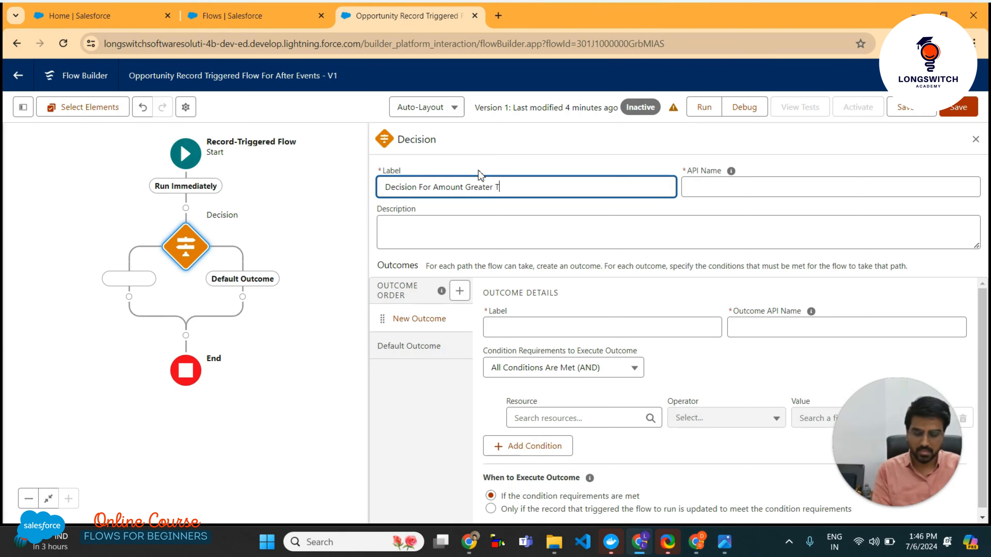
type("han 1")
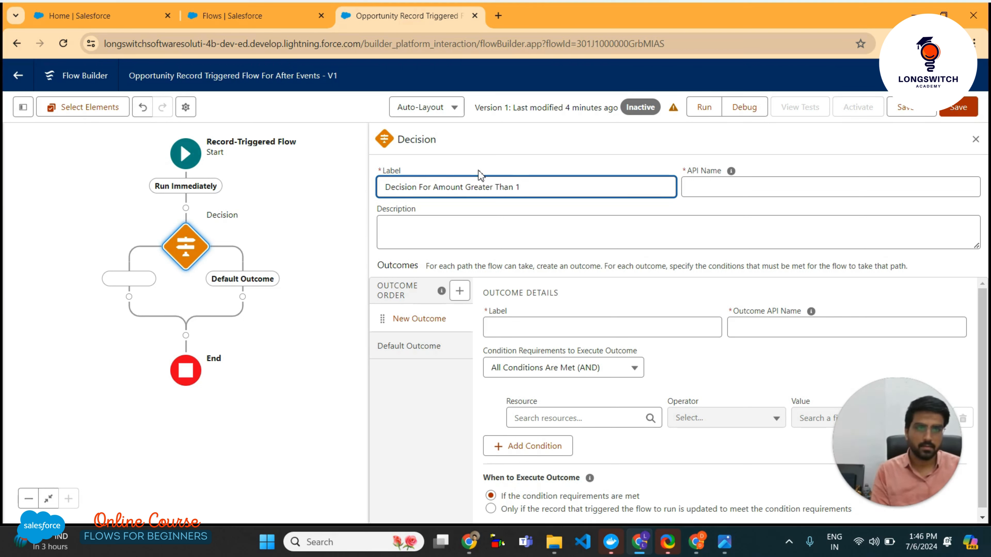
type("0K")
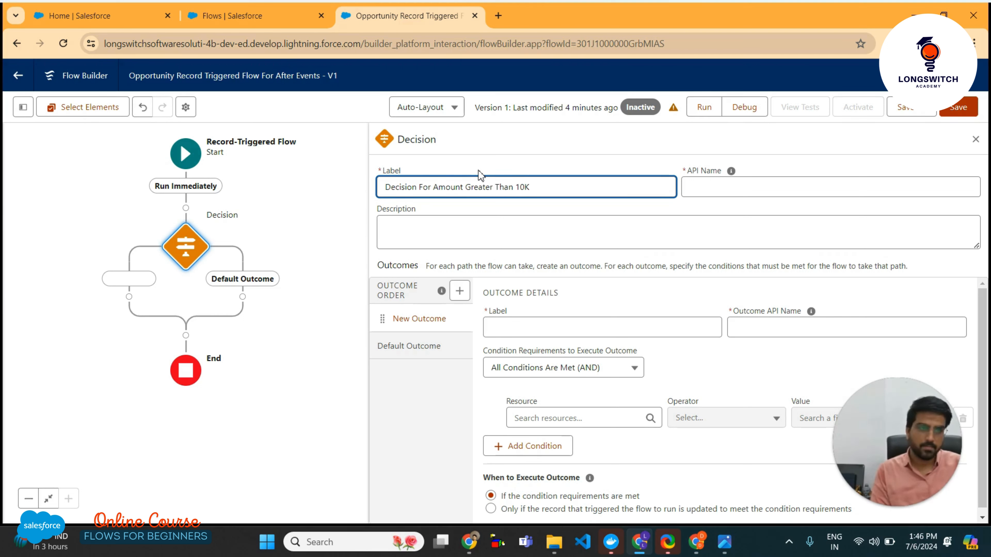
left_click(565, 214)
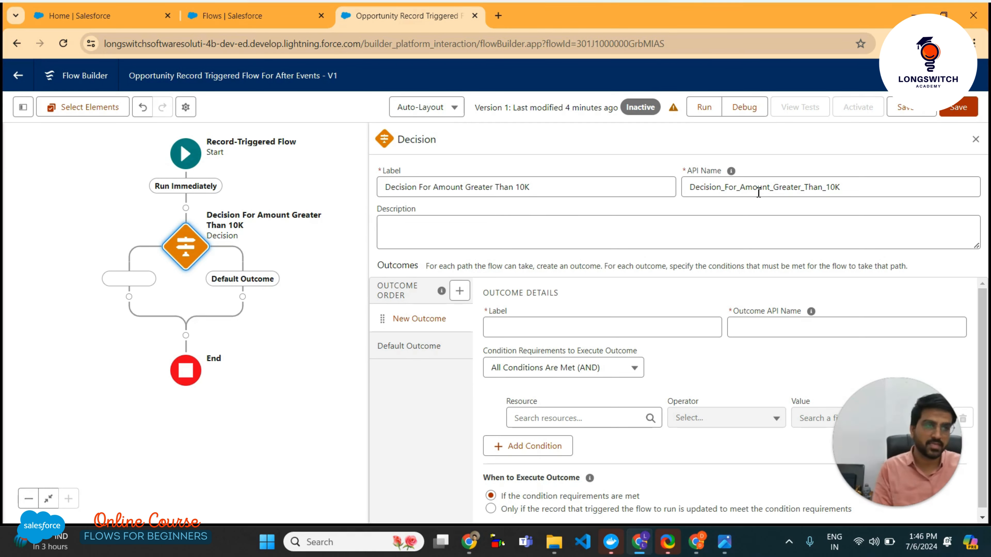
Clear the decision's API name and relabel the decision Decision For Opportunity Amount Greater Than 10K so the API name regenerates
double_click(732, 188)
key("BackSpace")
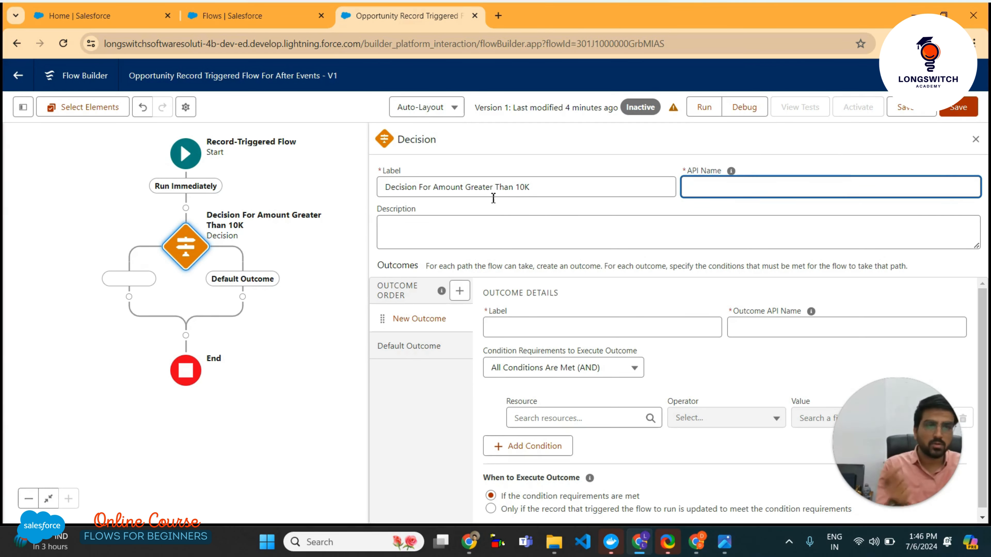
left_click(433, 191)
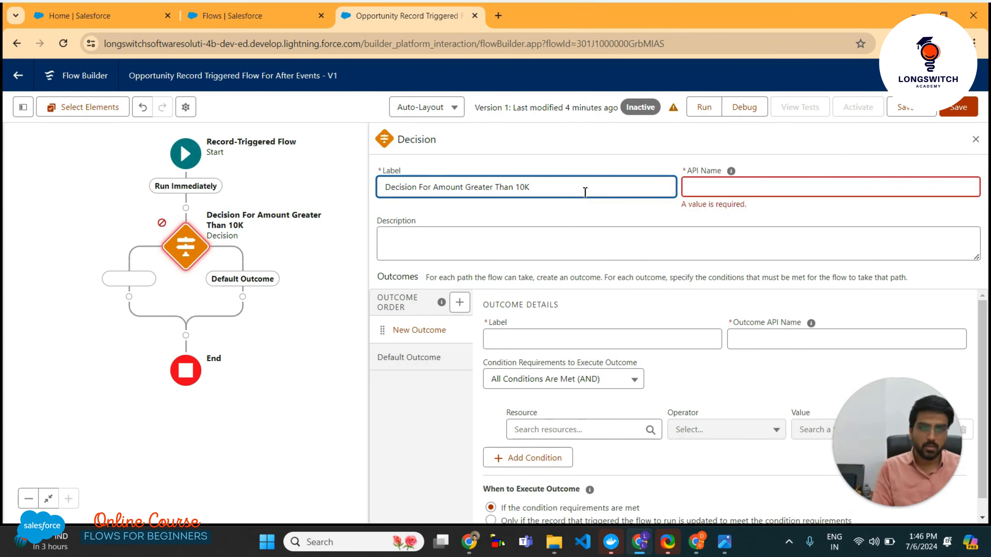
type("oP")
key("BackSpace")
key("BackSpace")
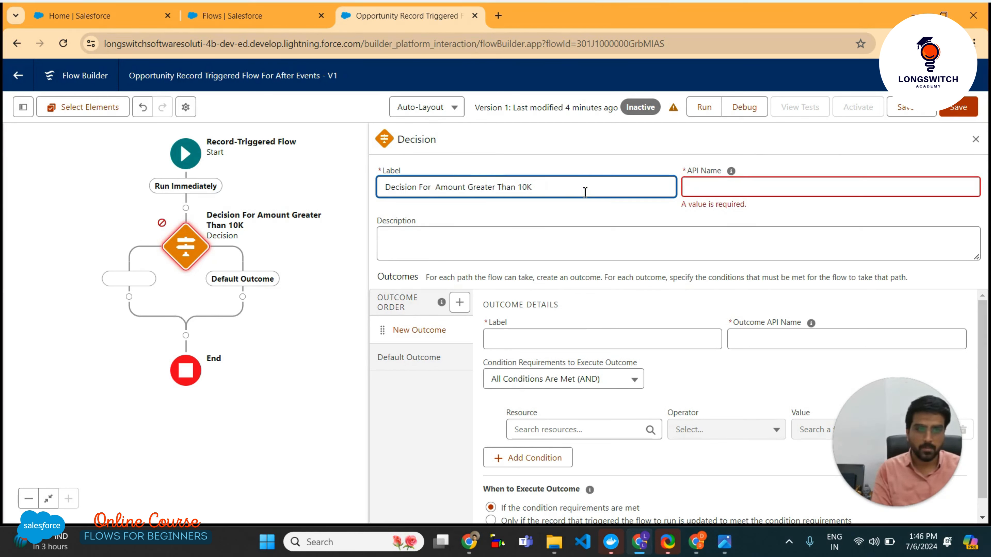
type("Oppr")
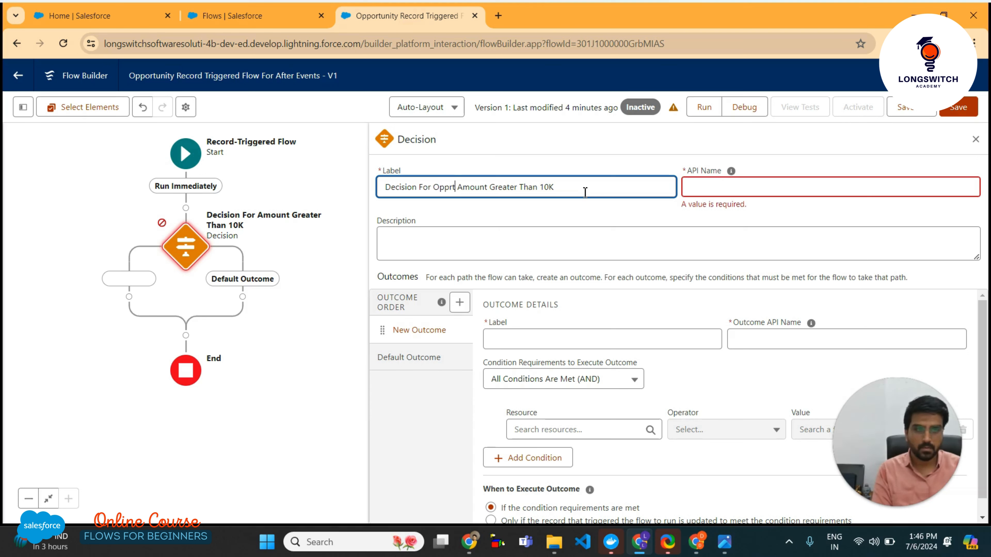
key("BackSpace")
type("ortunity")
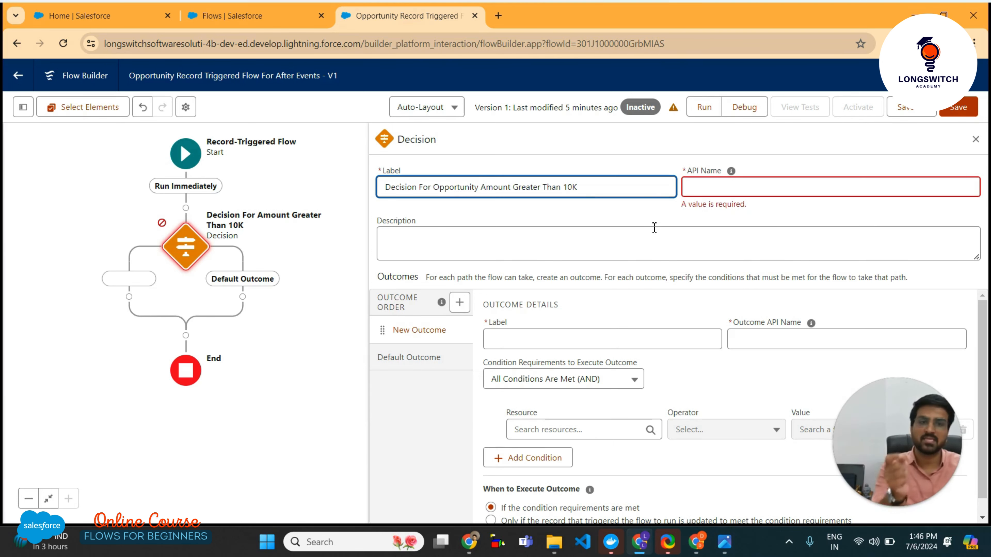
left_click(642, 216)
Change the decision's API name to decisionForOpportunityAmountGreaterThan10k, without underscores
left_click(724, 187)
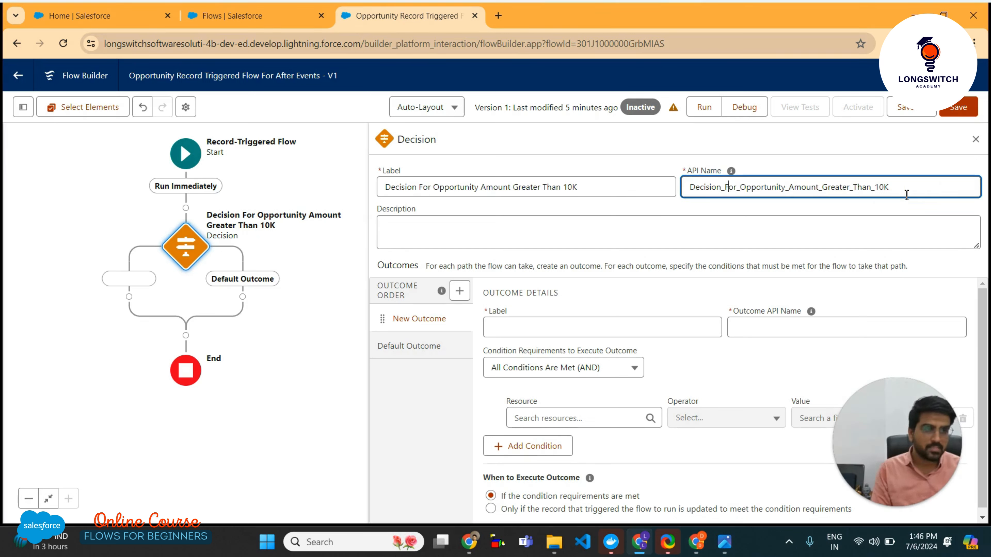
key("Right")
key("Right")
key("Delete")
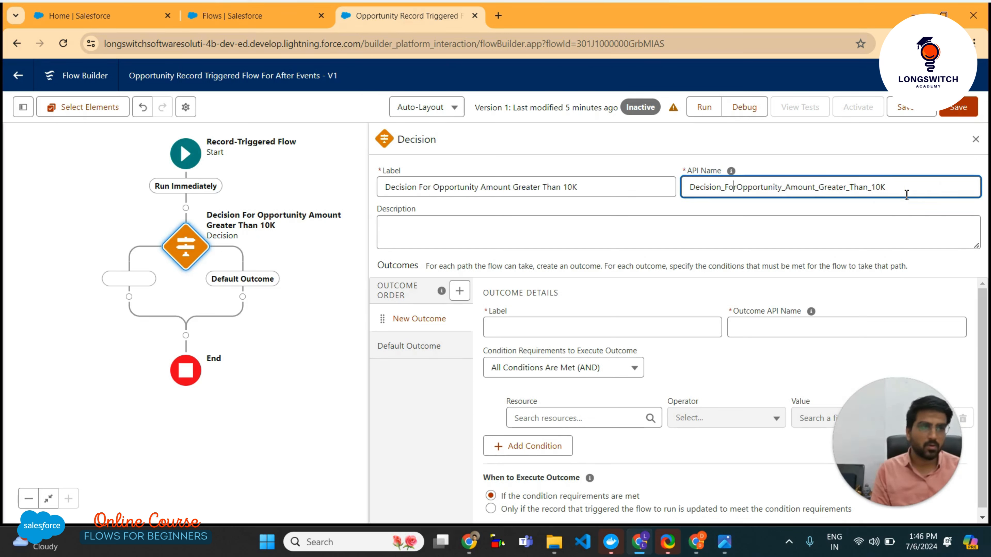
key("Left")
key("Left")
key("Left")
key("BackSpace")
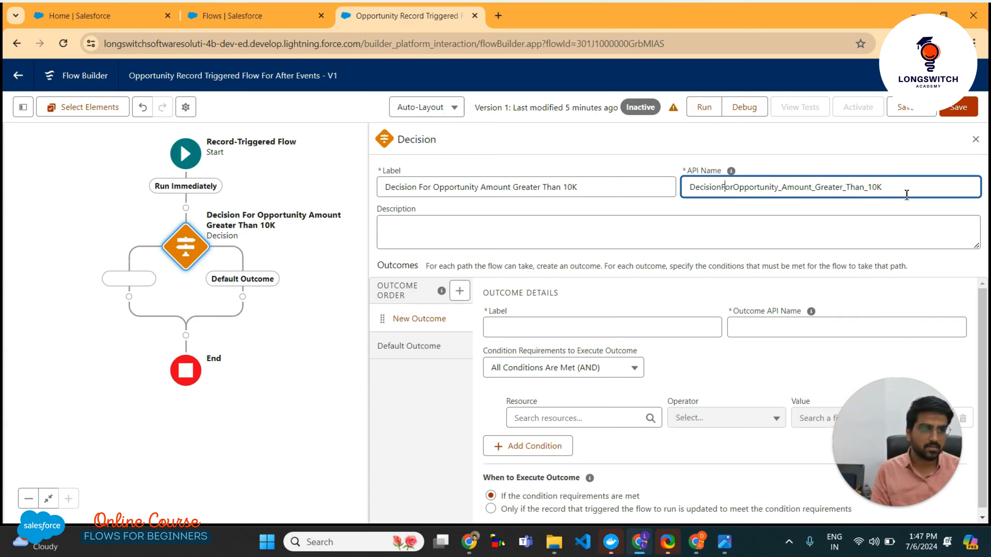
key("Right")
key("Right")
key("Right")
key("Right")
key("Right")
key("Right")
key("Right")
key("Right")
key("Right")
key("Right")
key("Right")
key("Delete")
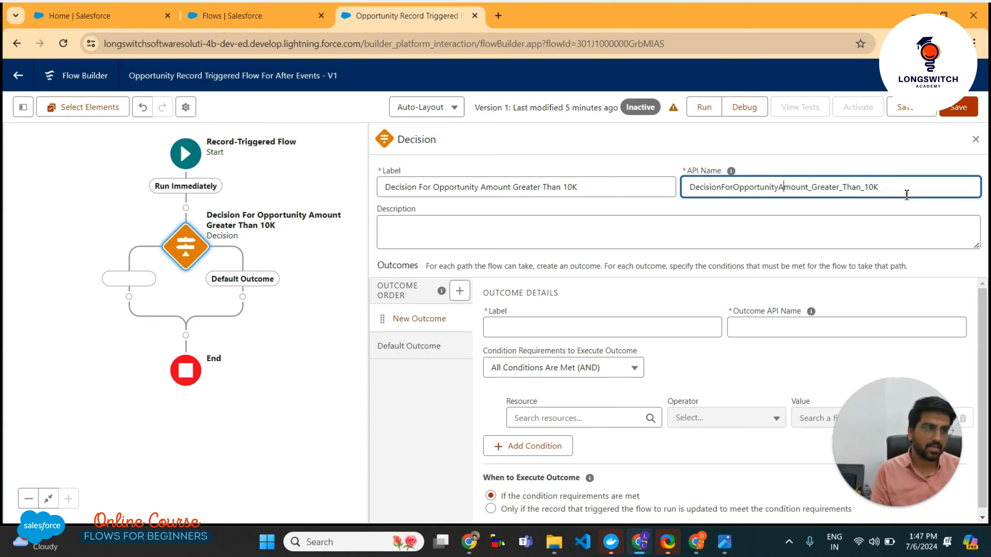
key("Right")
key("Right")
key("Right")
key("Right")
key("Right")
key("Right")
key("Right")
key("Left")
key("Left")
key("Delete")
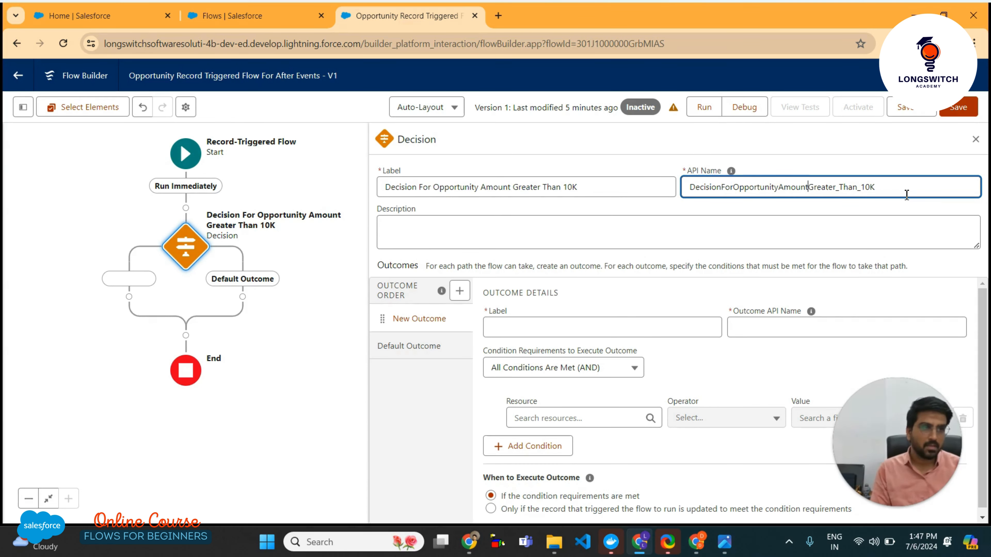
key("Right")
key("Right")
key("Right")
key("Right")
key("Right")
key("Right")
key("Right")
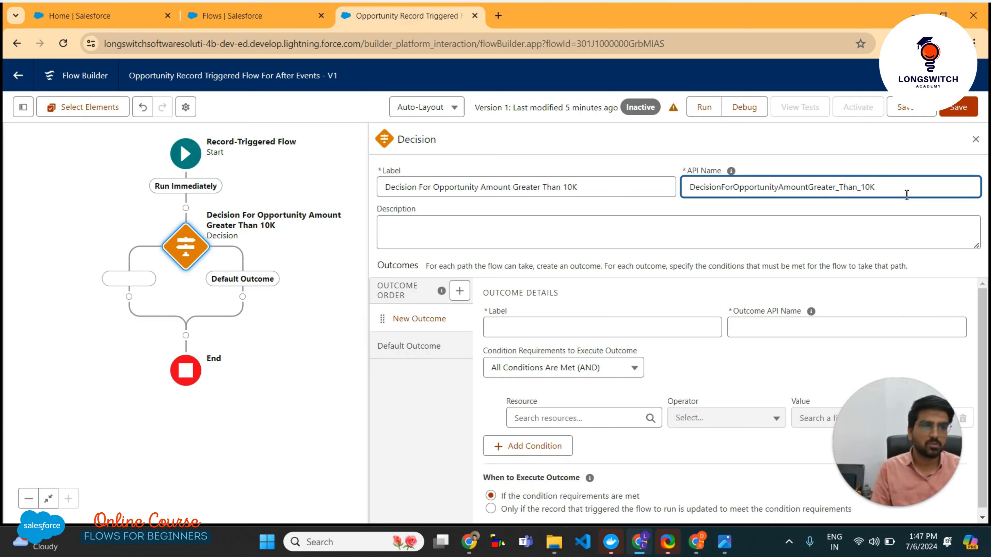
key("Delete")
key("Right")
key("Right")
key("Right")
key("Right")
key("Delete")
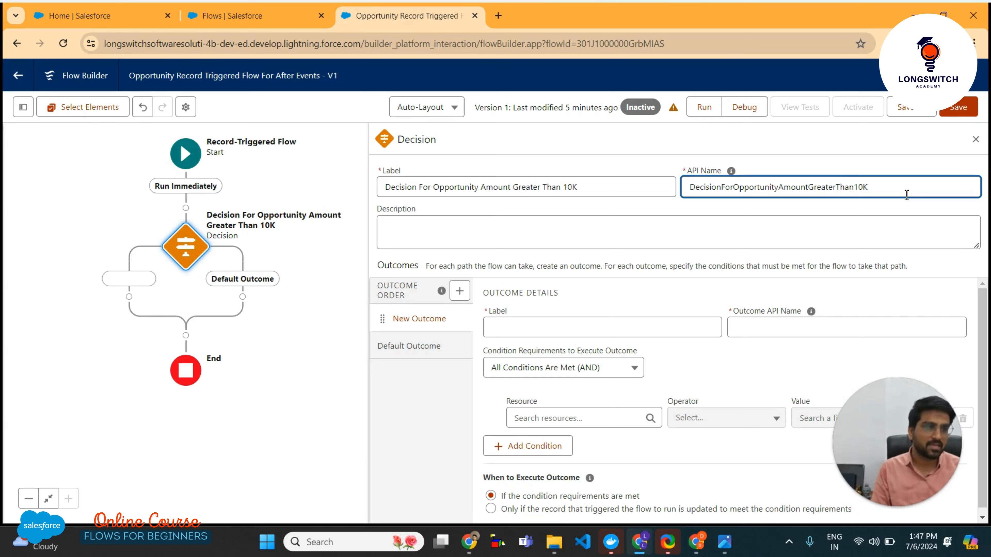
key("Delete")
type("d")
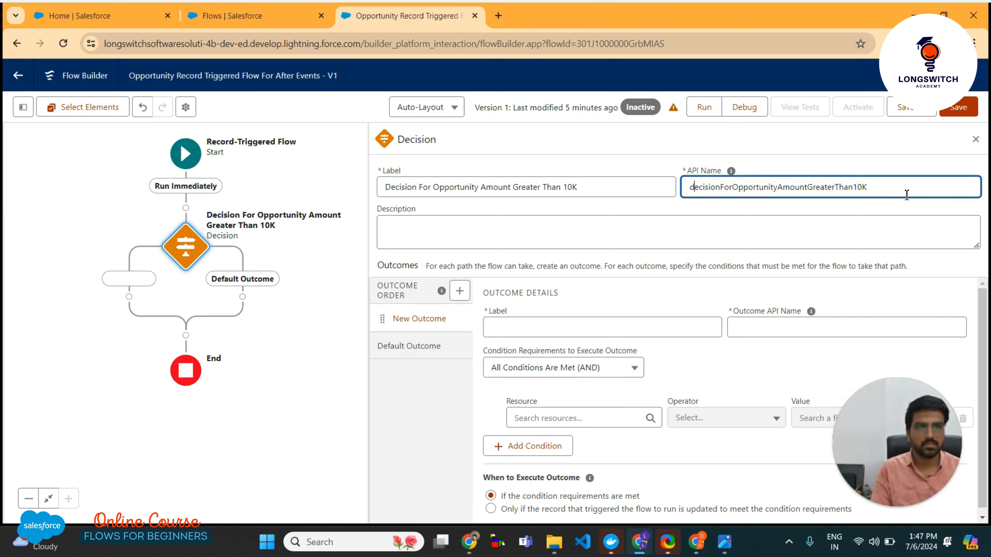
key("BackSpace")
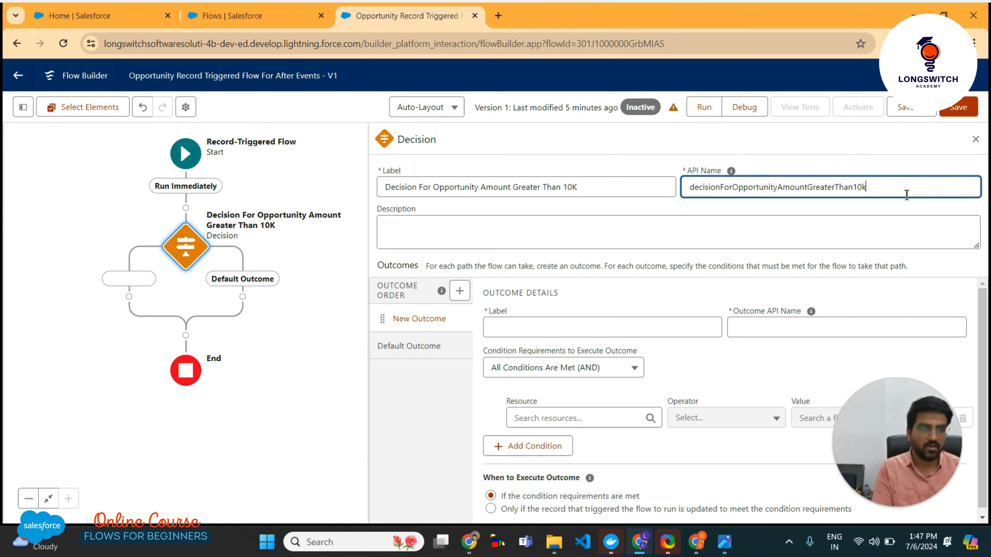
type("k")
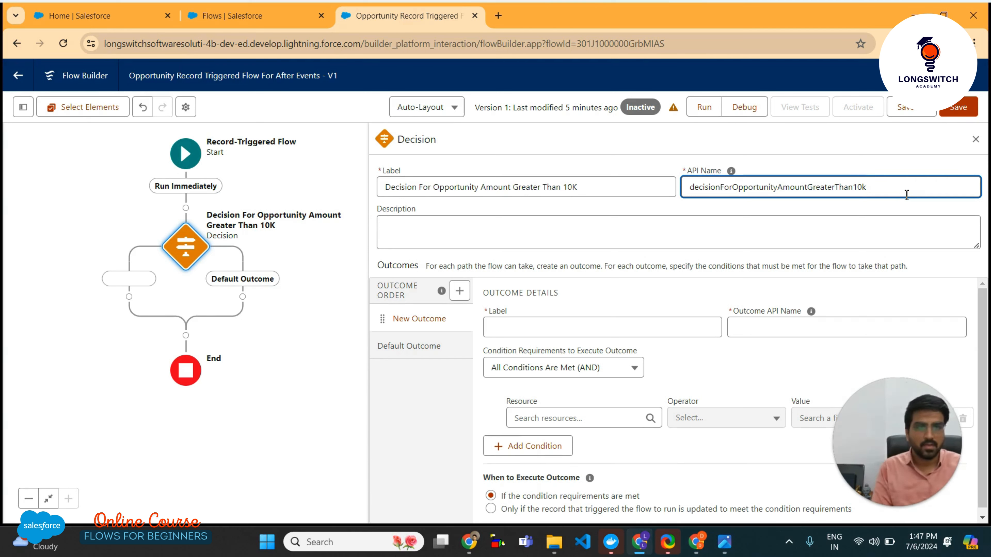
left_click(652, 219)
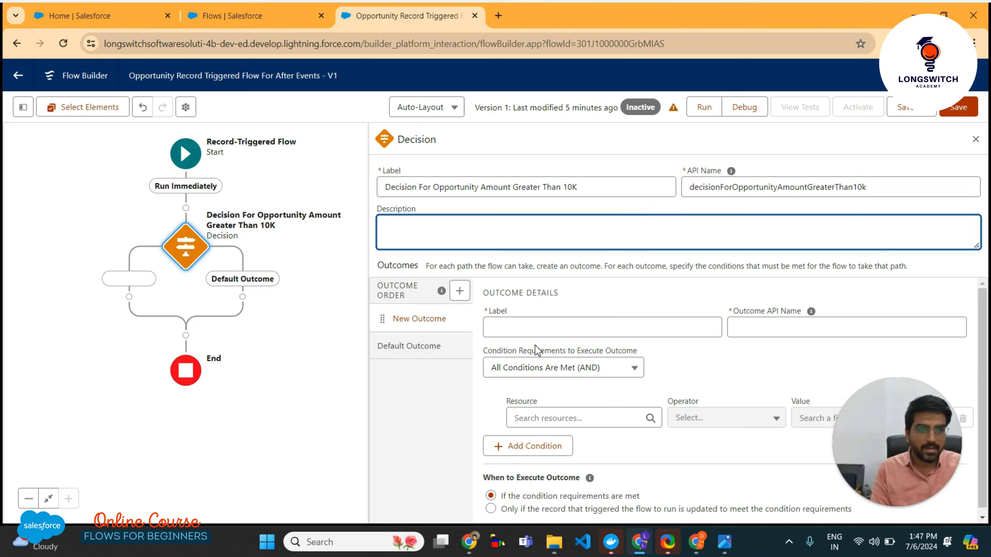
Label the decision's new outcome Is Amount Greater Than 10k?
left_click(534, 328)
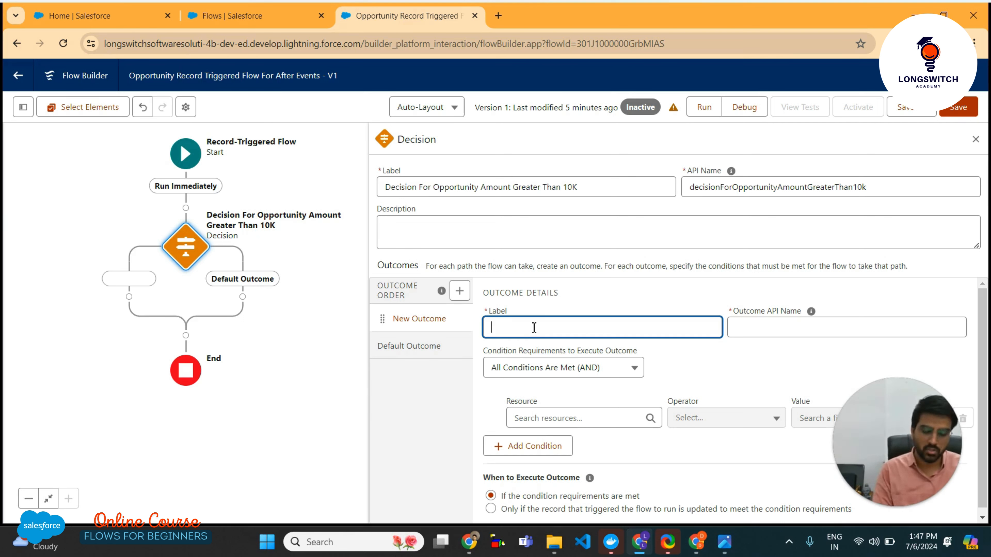
type("Is Am")
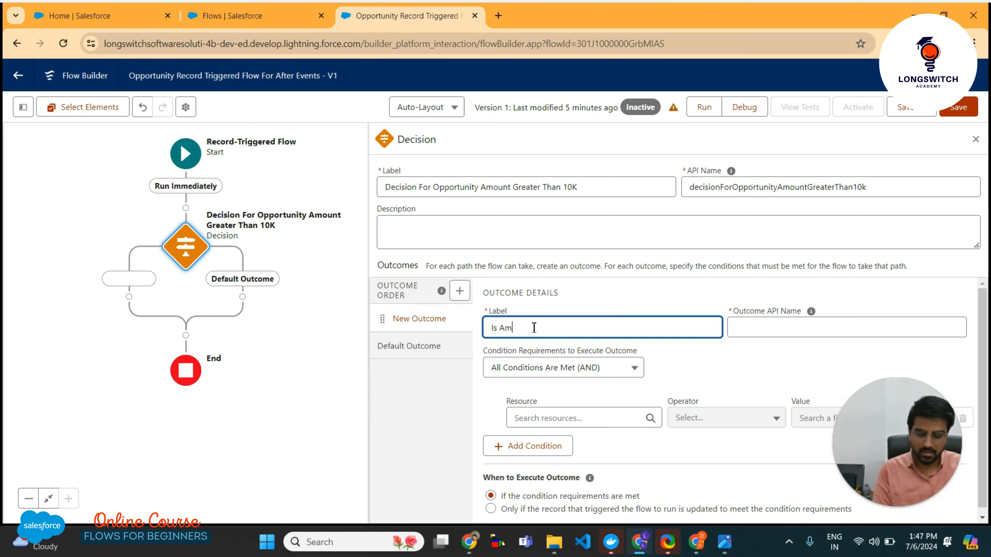
type("ount Greate")
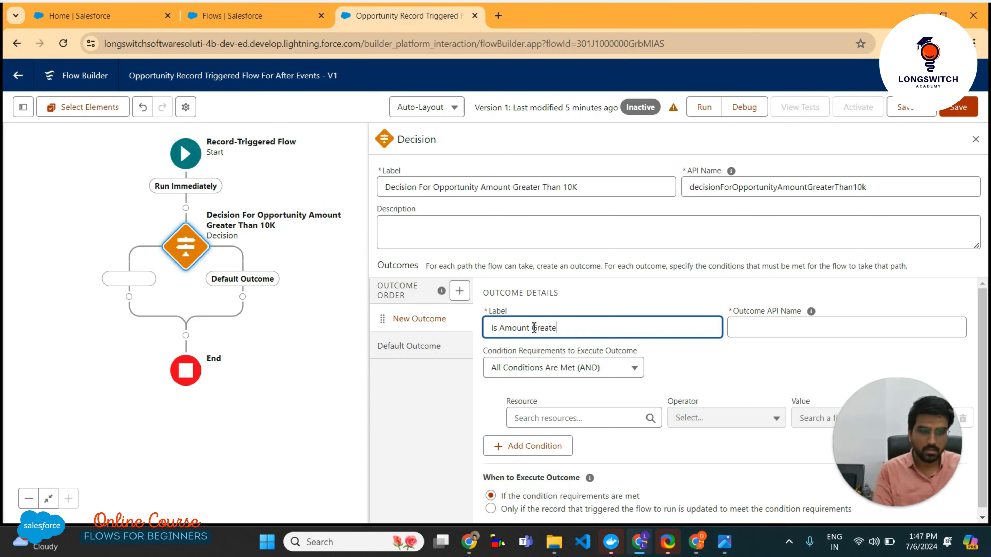
type("r Than")
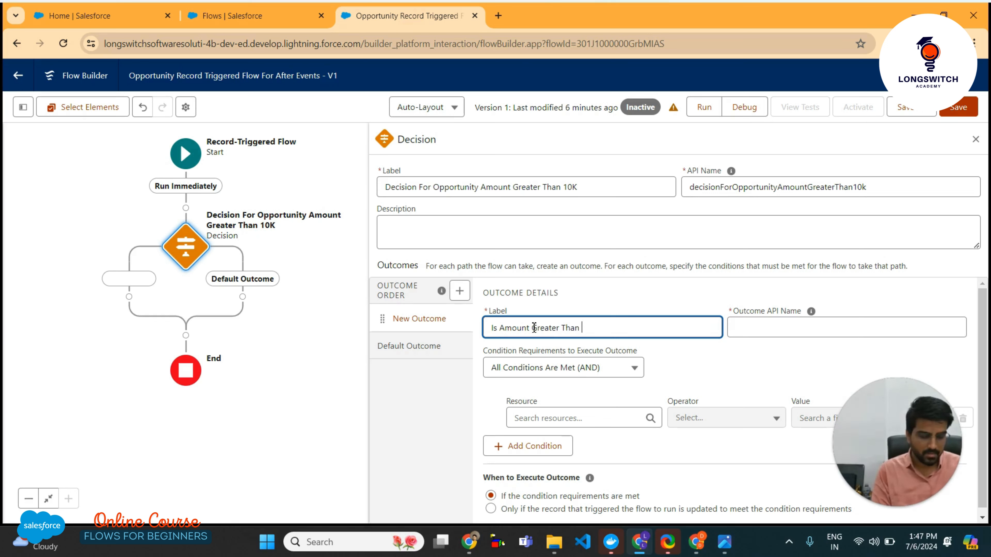
type(" 10k")
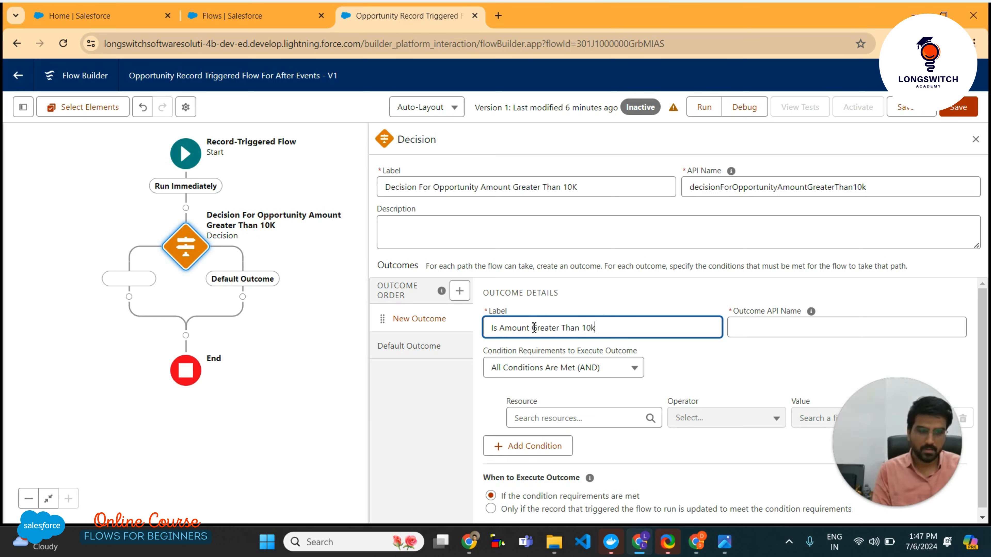
type("?")
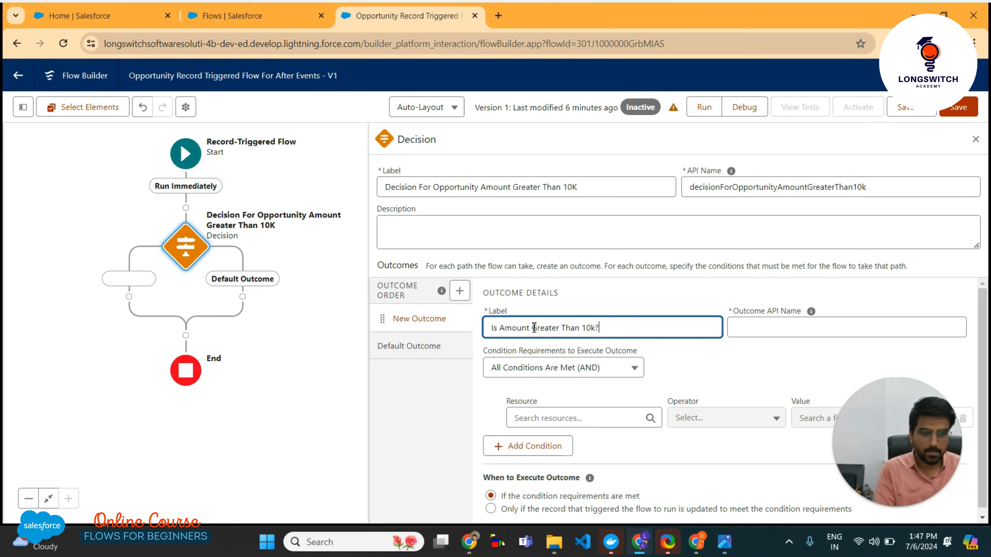
left_click(693, 363)
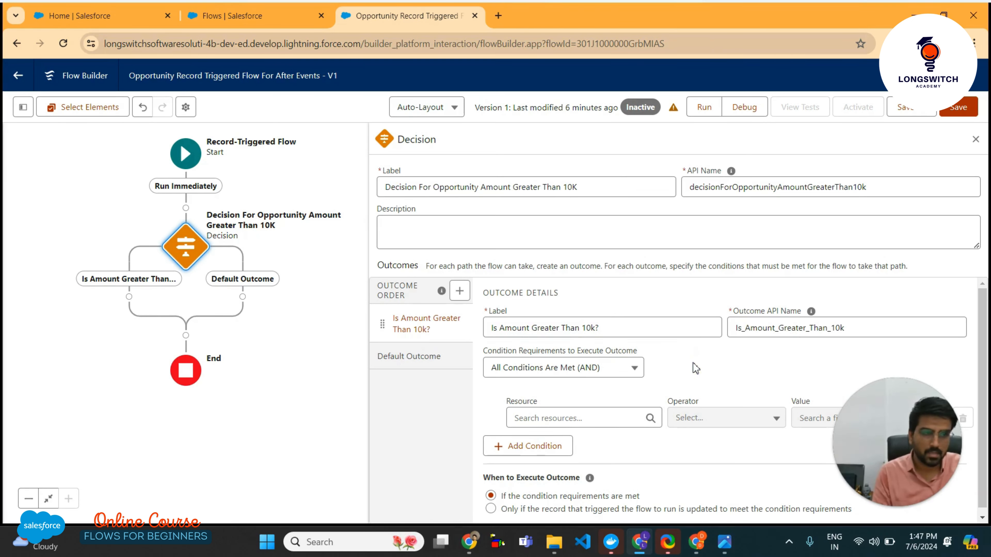
Change the outcome's API name to isAmountGreaterThan10k, without underscores
left_click(745, 328)
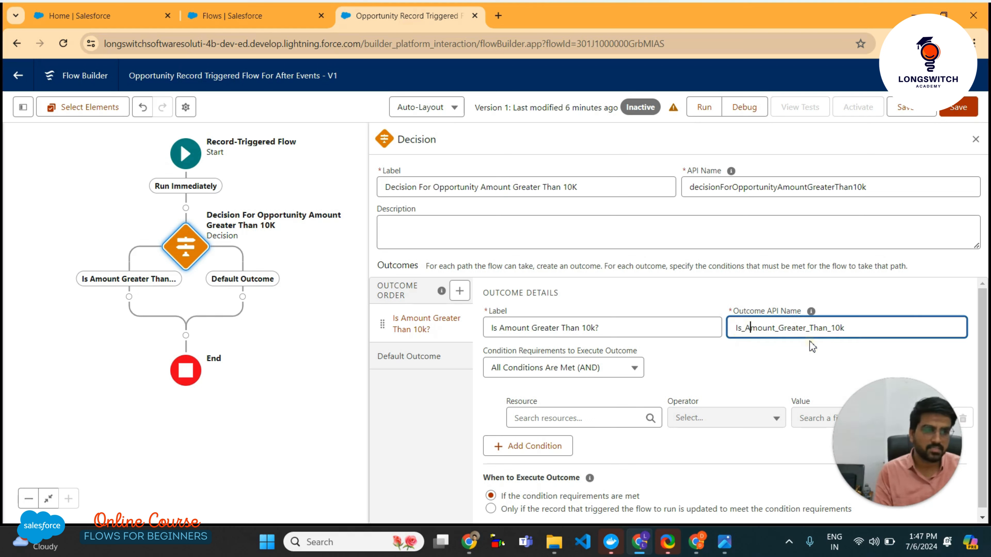
key("BackSpace")
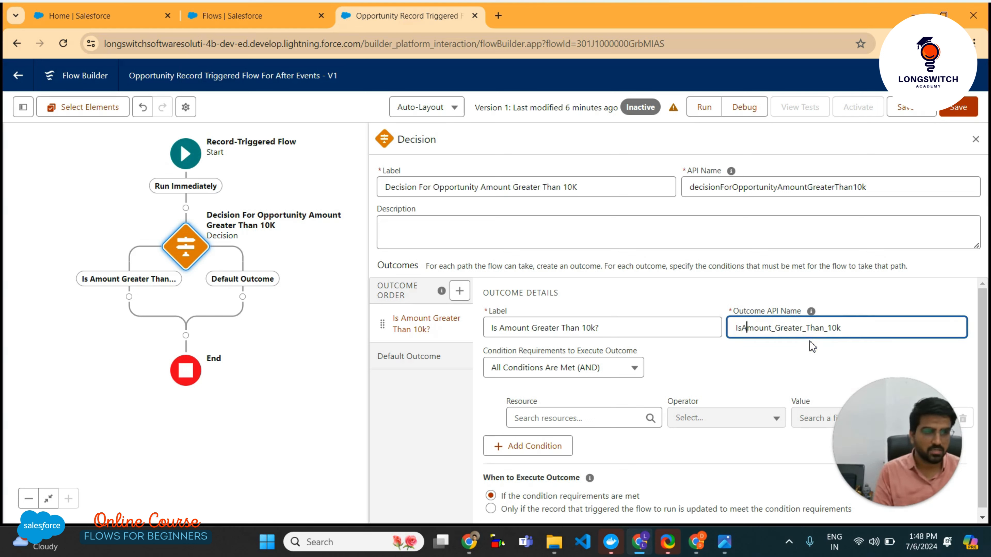
key("Right")
key("Right")
key("Right")
key("Right")
key("Right")
key("Right")
key("Right")
key("BackSpace")
key("Right")
key("Right")
key("Right")
key("Right")
key("Right")
key("Right")
key("Right")
key("Right")
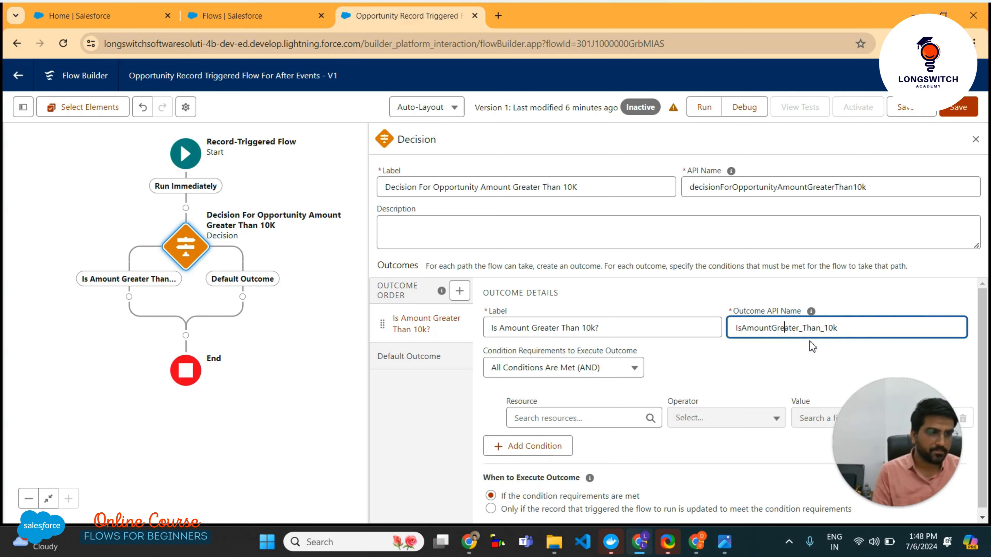
key("BackSpace")
key("Right")
key("Right")
key("Right")
key("Right")
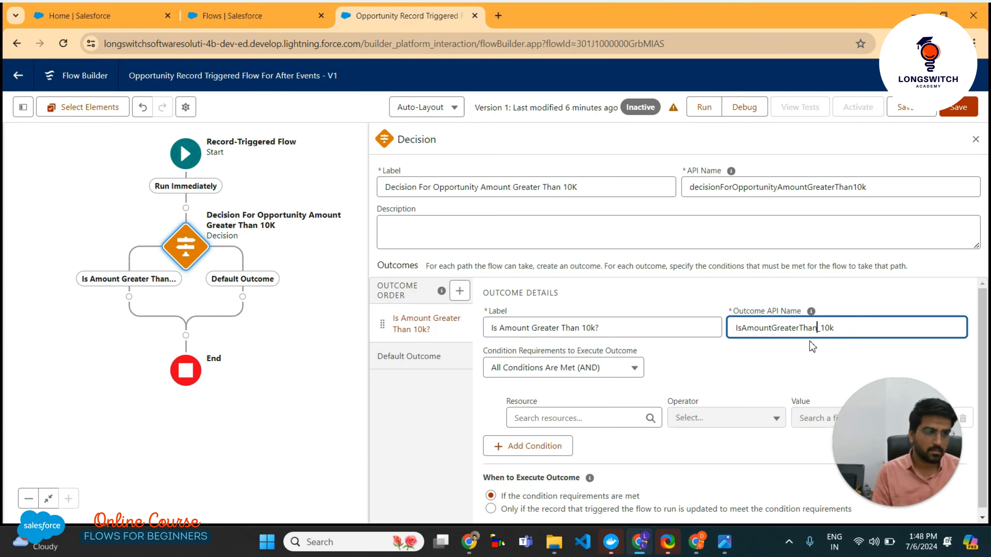
key("BackSpace")
key("Home")
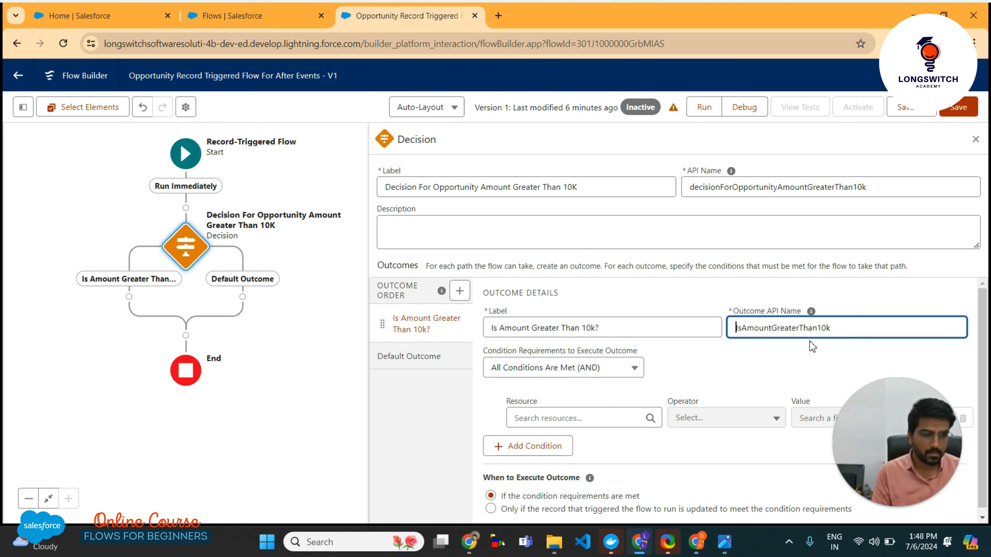
key("Delete")
type("i")
left_click(753, 367)
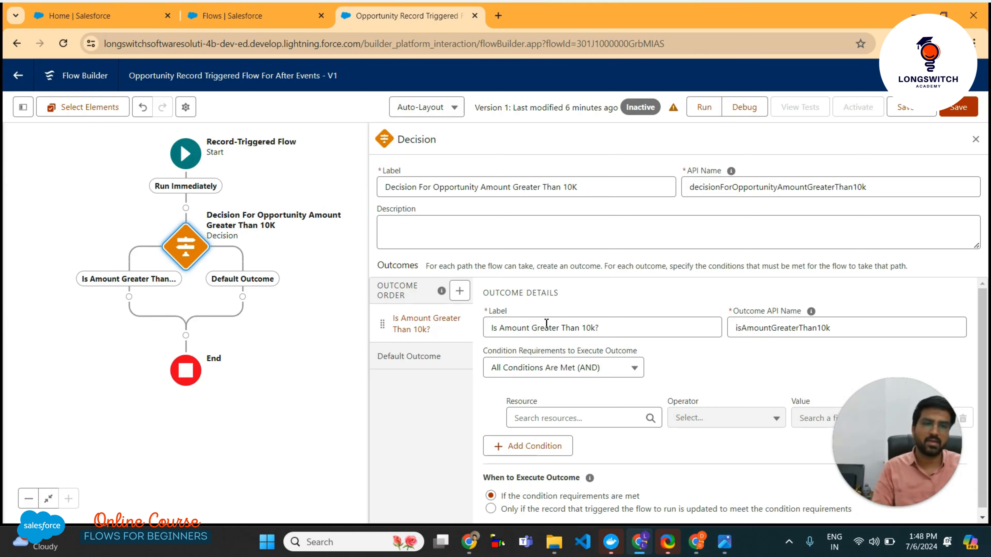
Set the outcome condition's resource to the Amount field of the Triggering Opportunity
scroll(557, 433, "down", 1)
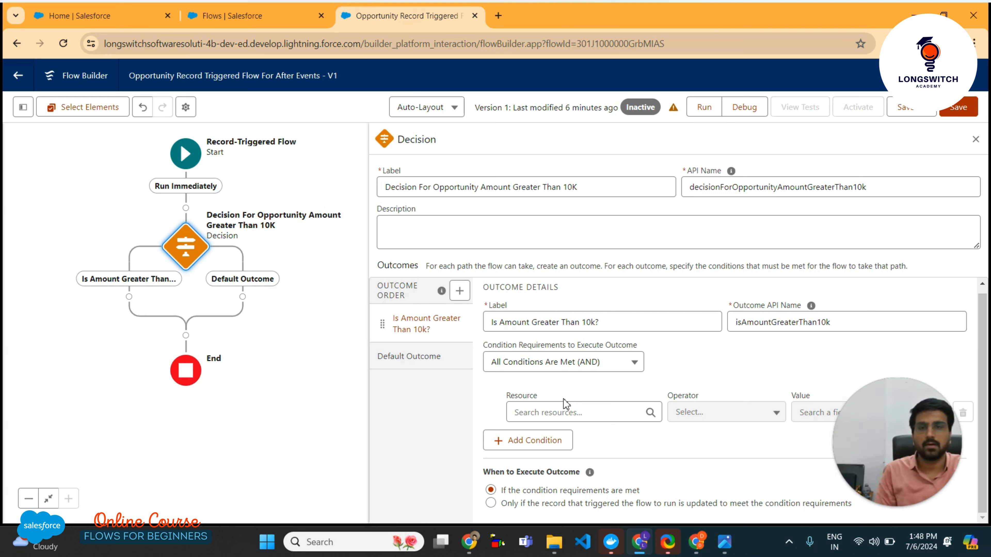
left_click(566, 413)
type("r")
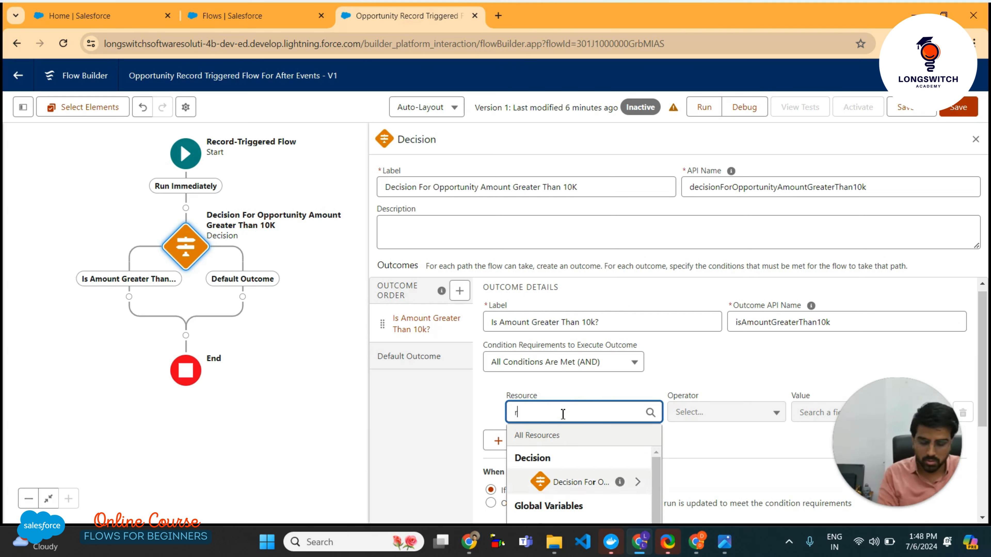
type("ecor")
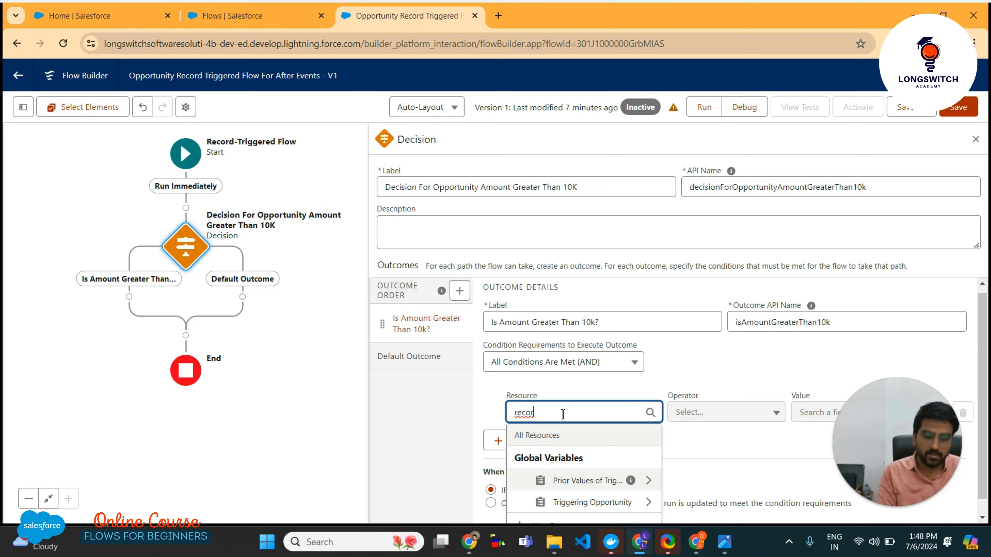
type("d")
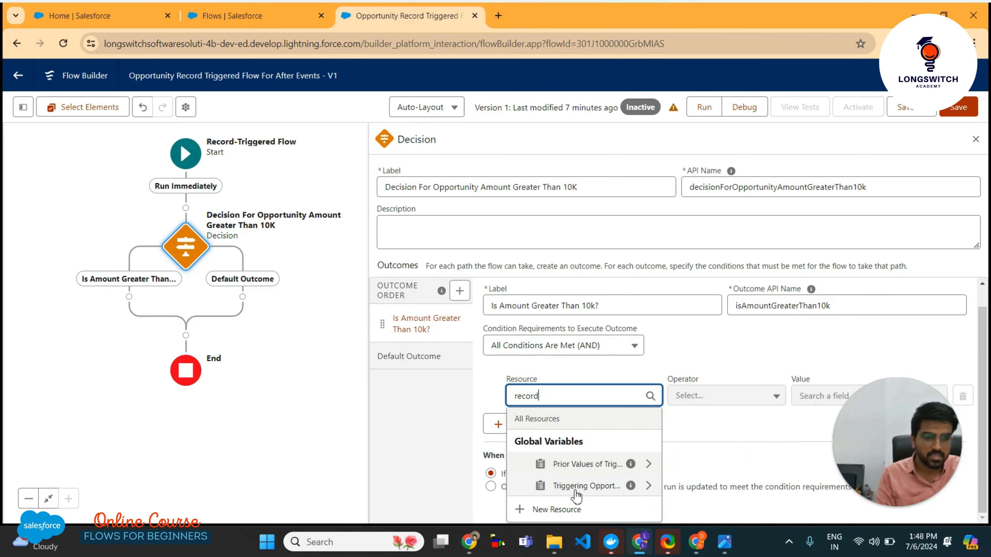
left_click(587, 491)
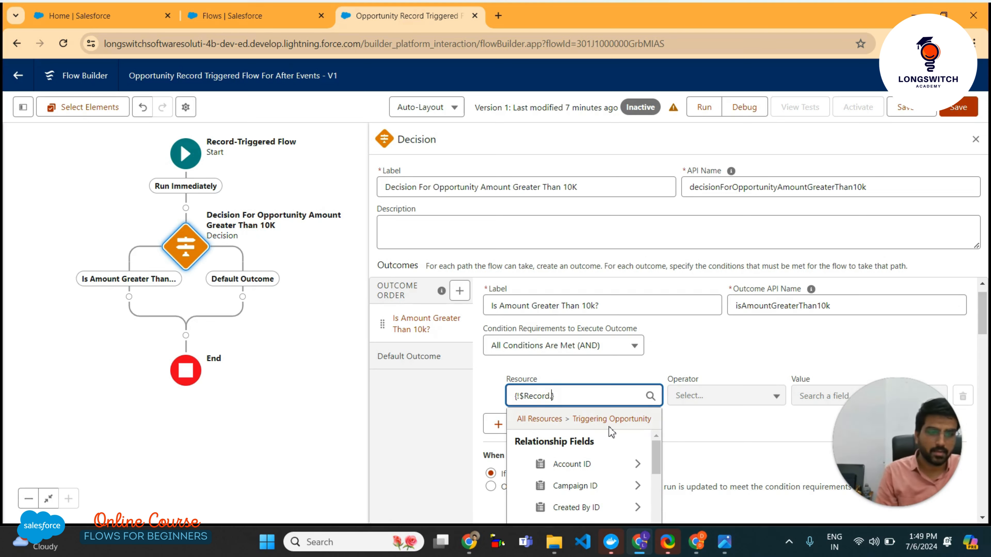
scroll(610, 431, "down", 3)
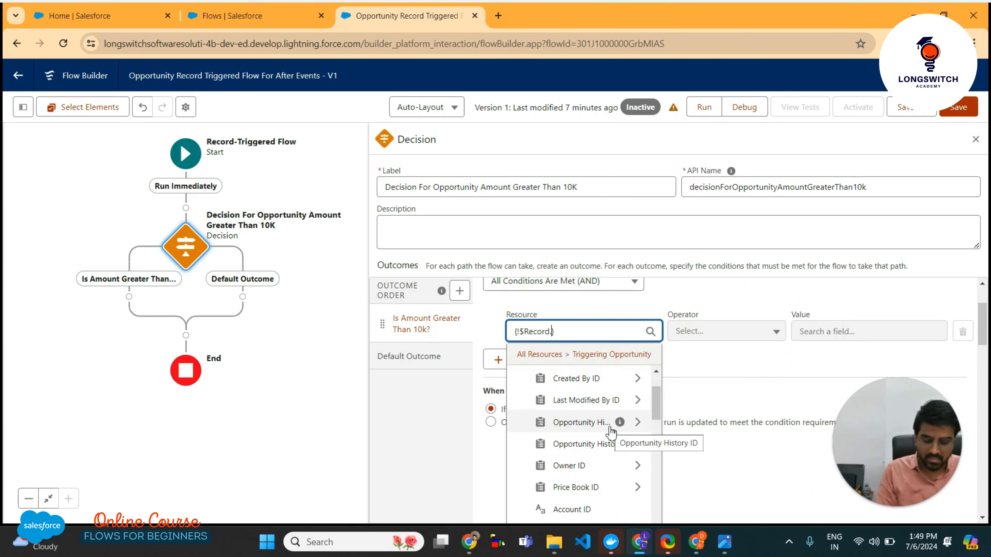
type("amou")
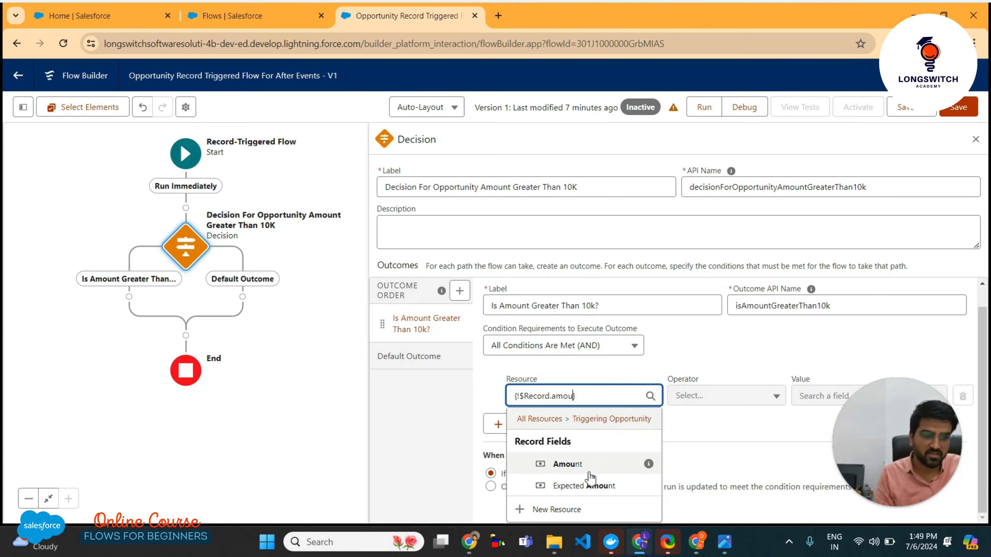
left_click(582, 469)
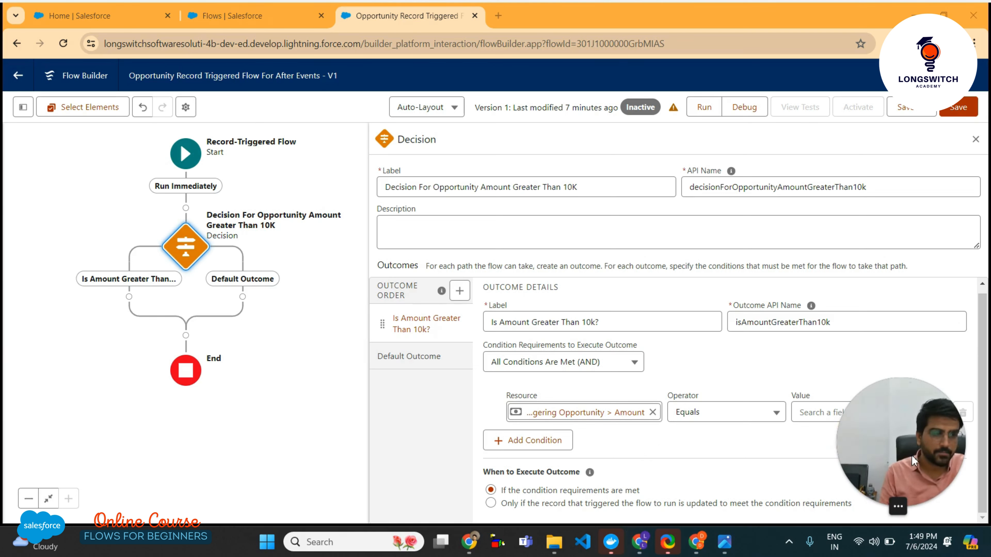
left_click_drag(893, 511, 294, 512)
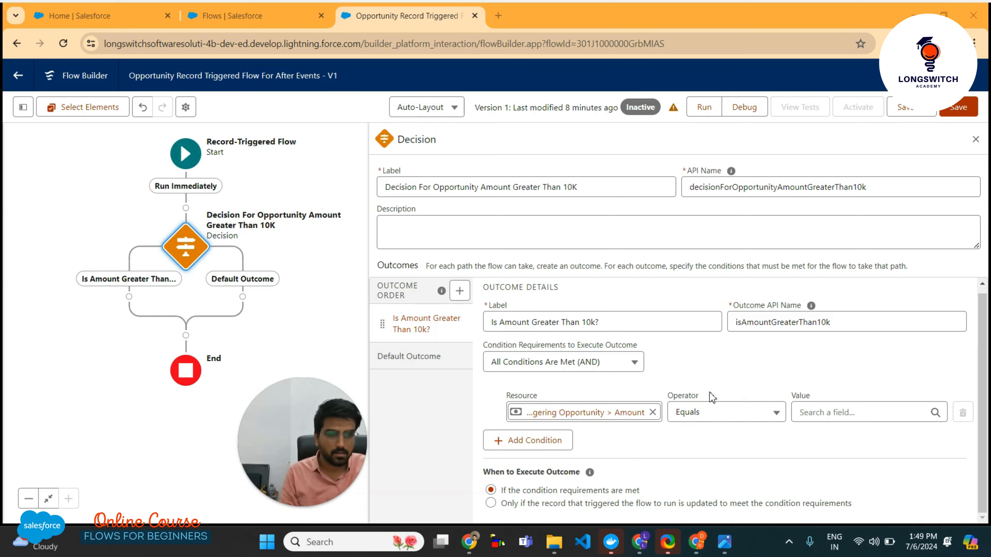
mouse_move(286, 450)
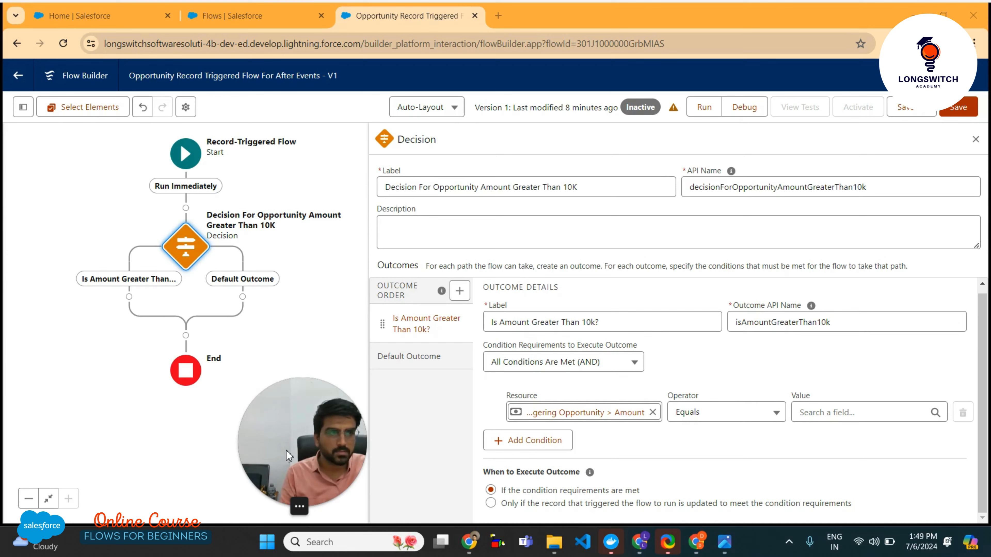
left_click_drag(287, 451, 48, 80)
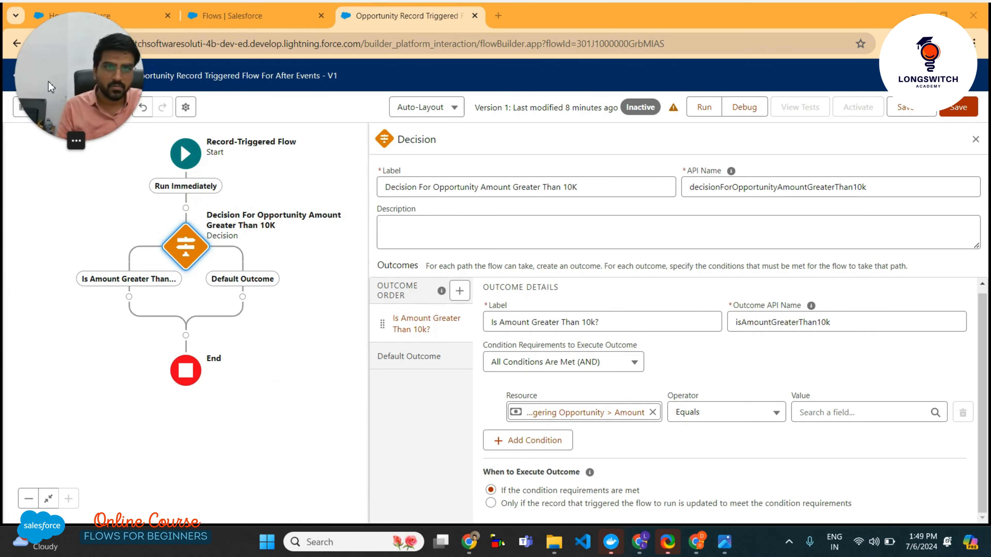
Complete the amount condition with the operator Greater Than and the value 10000, and save the flow
left_click(777, 416)
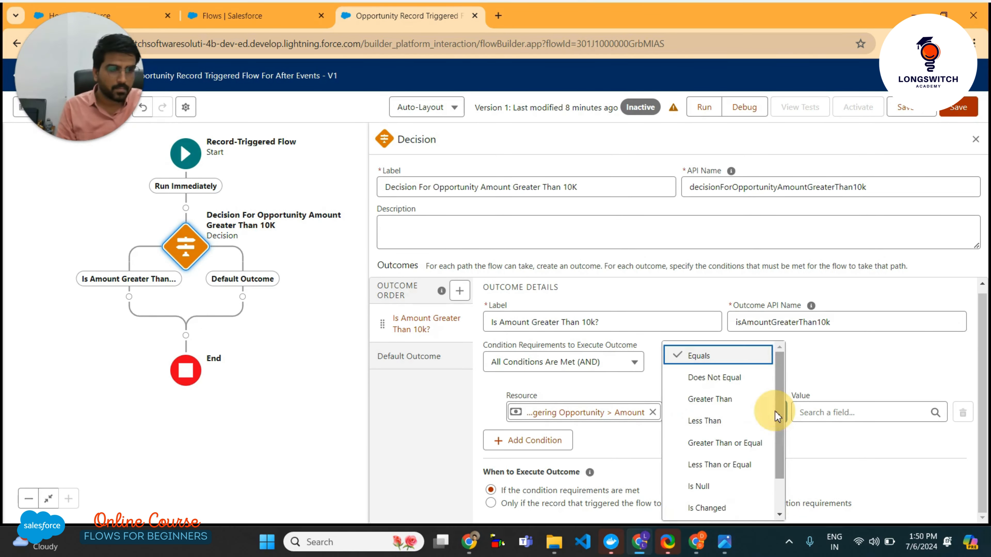
left_click(726, 402)
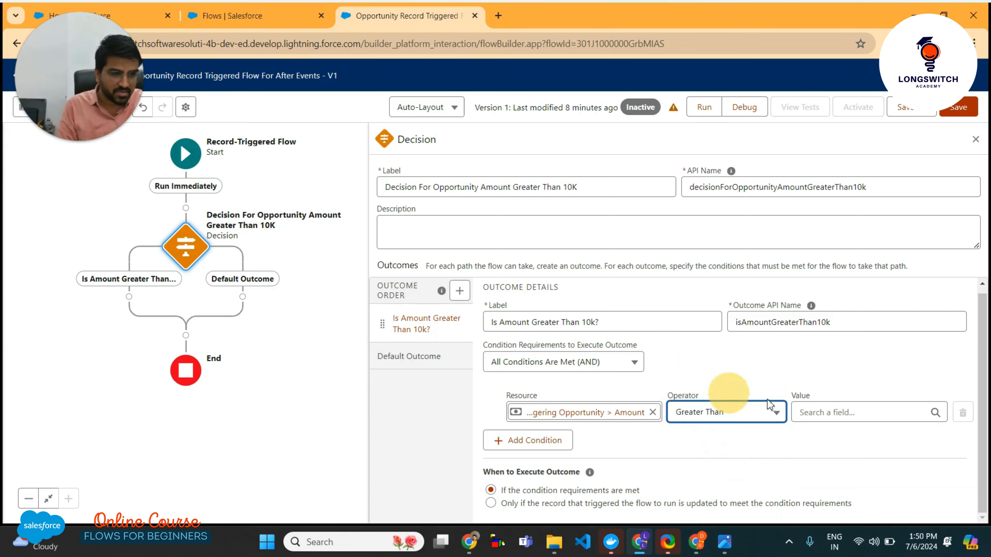
left_click(831, 408)
type("10000")
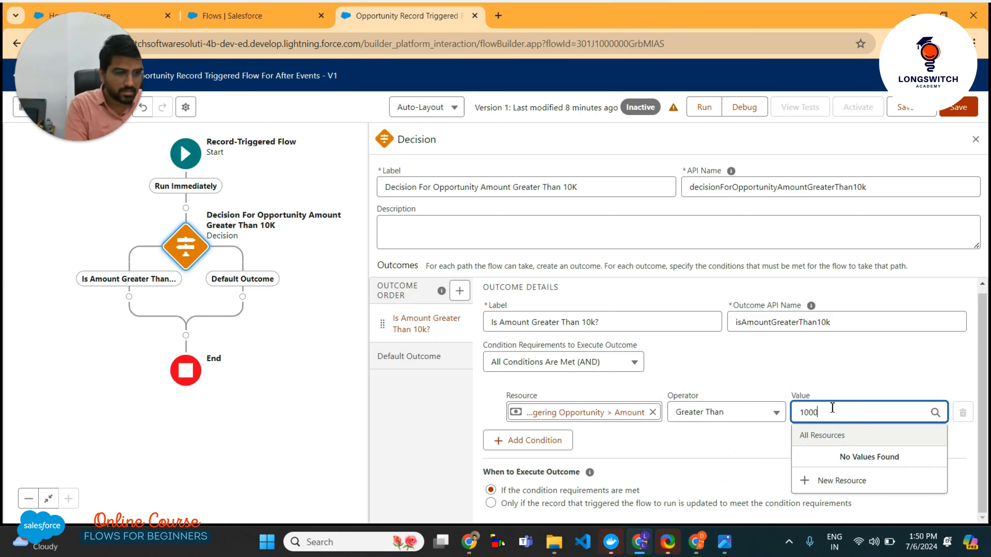
left_click(776, 441)
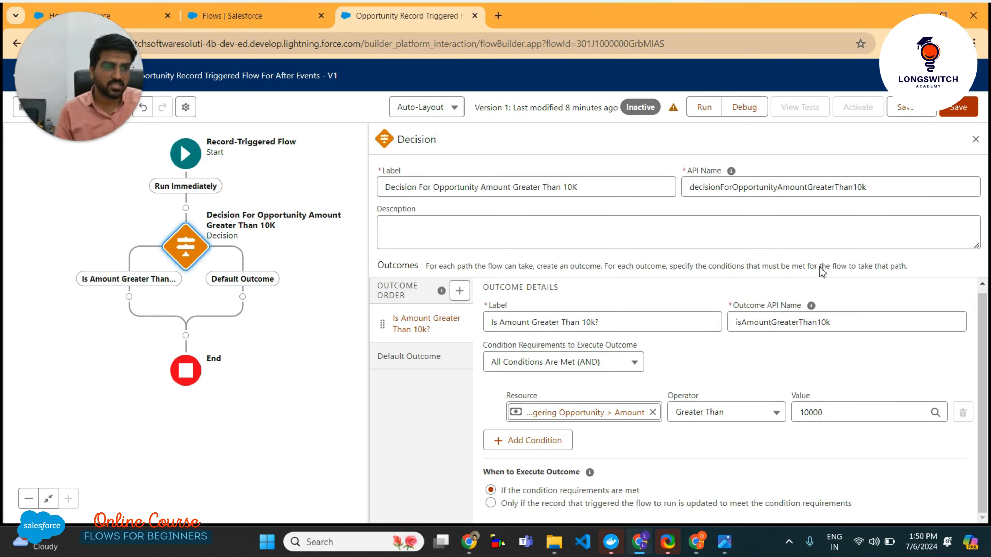
left_click(951, 111)
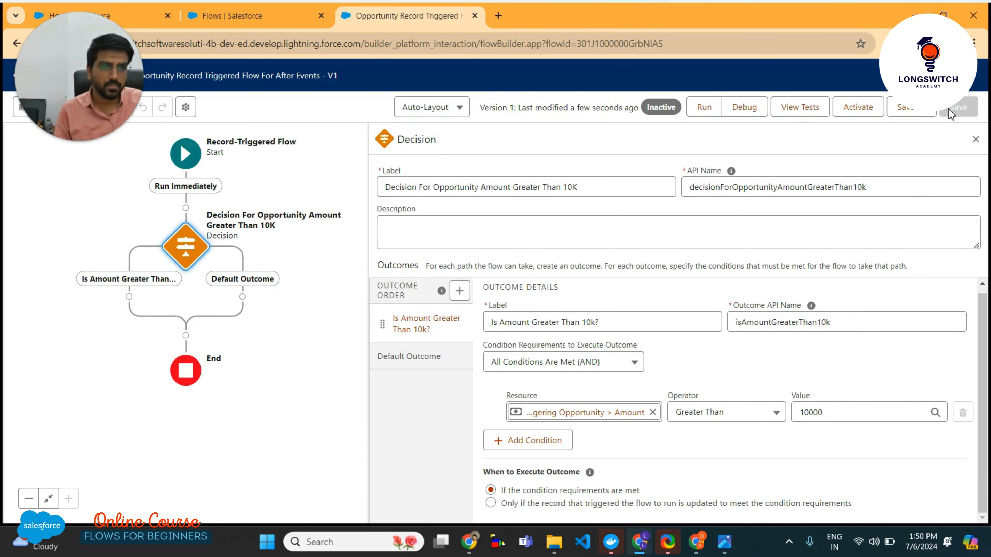
left_click(976, 139)
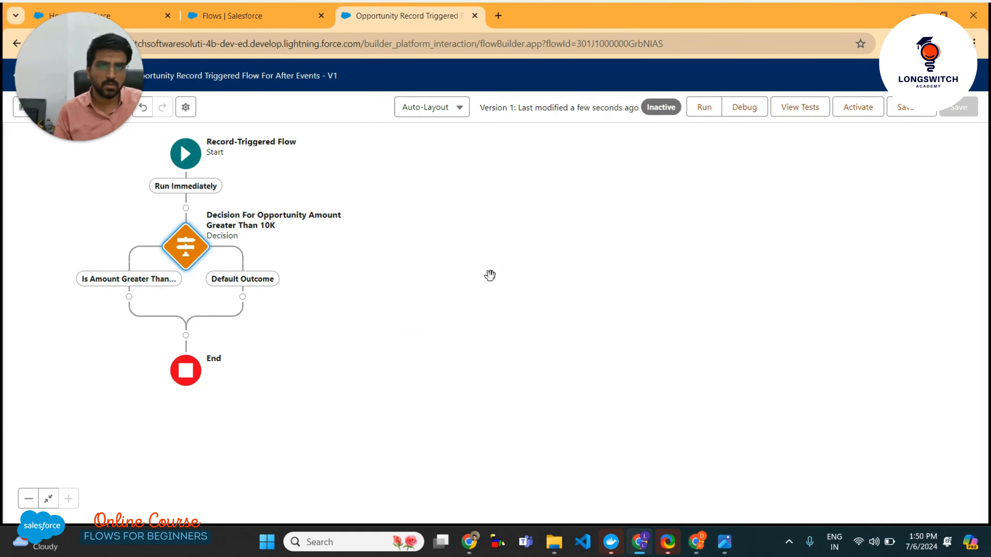
Add an Assignment element on the decision's Is Amount Greater Than 10k? path
left_click_drag(486, 276, 702, 318)
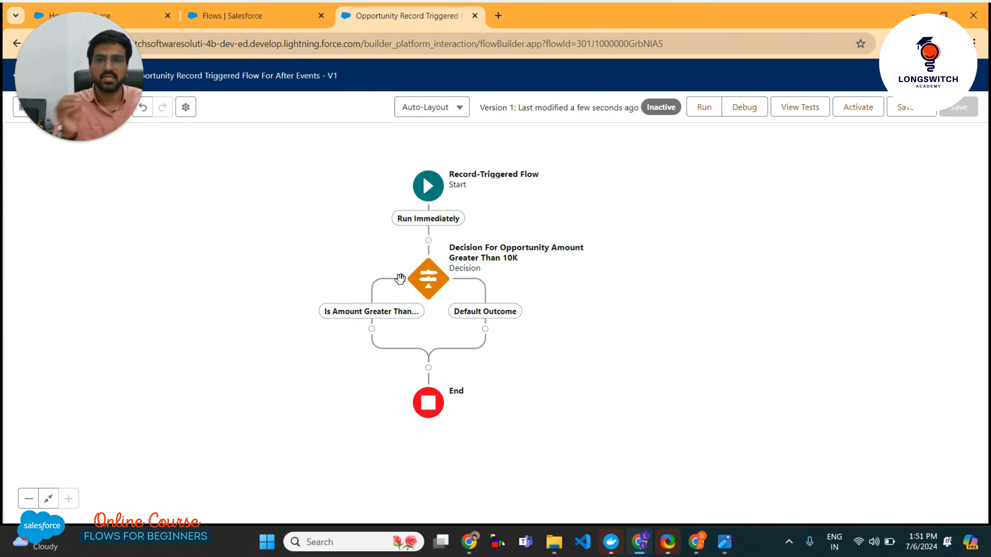
left_click(372, 330)
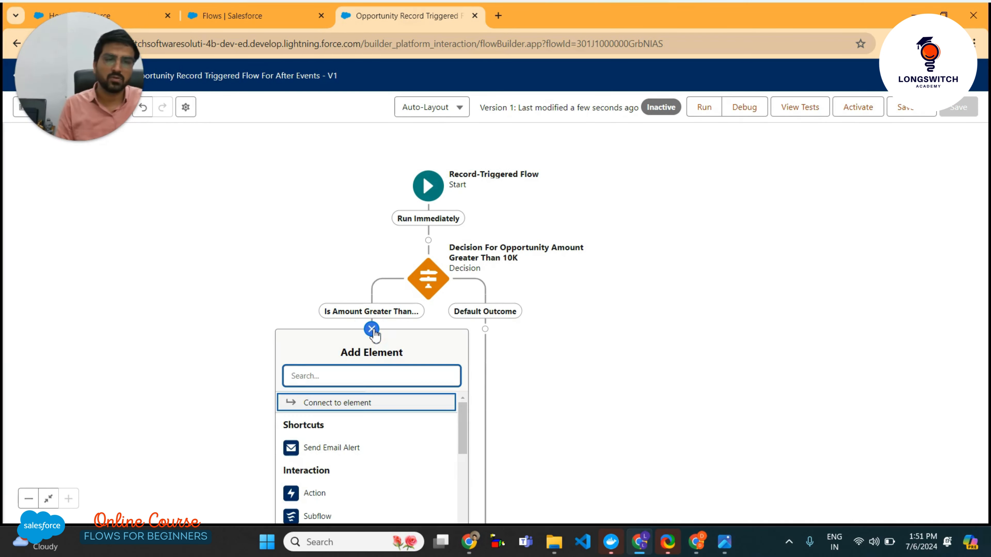
type("Assi")
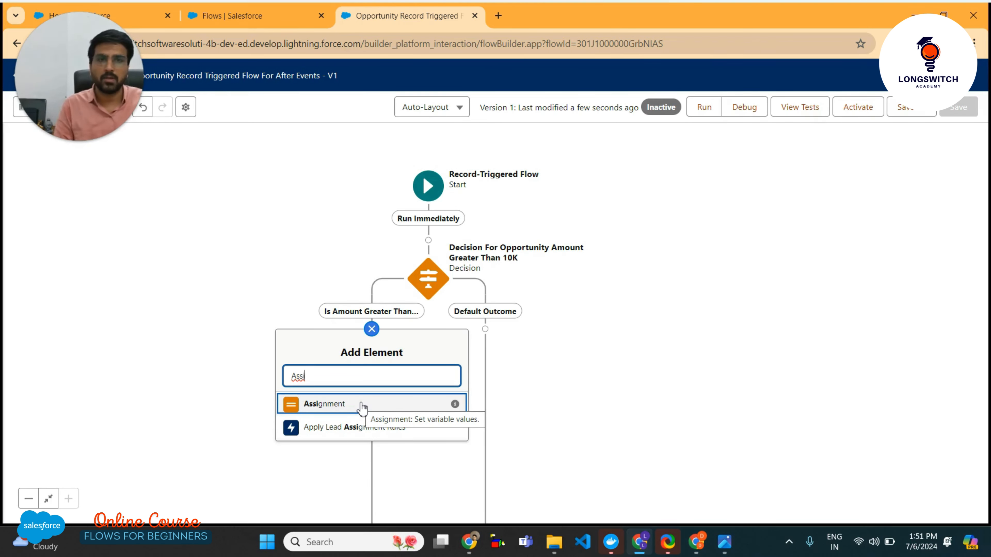
left_click(724, 543)
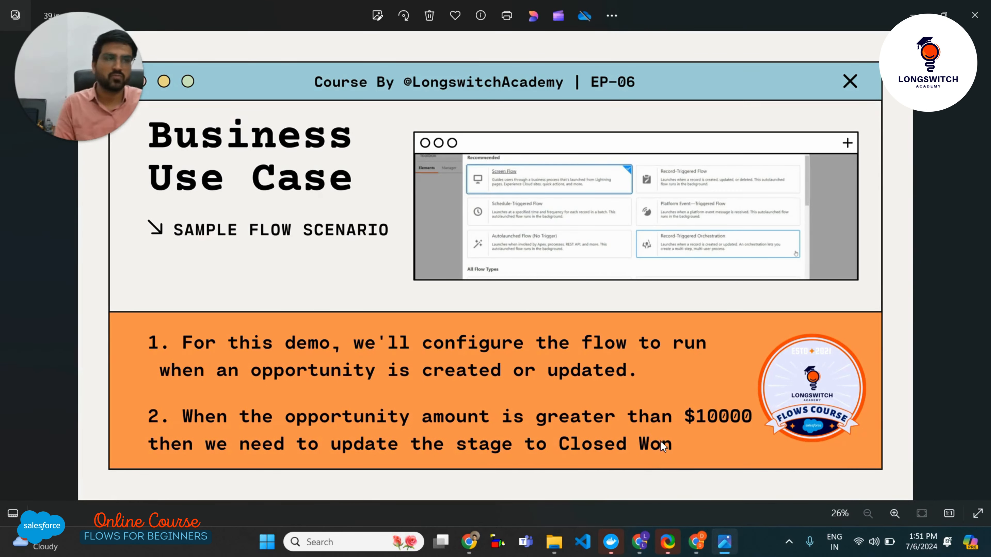
left_click(639, 542)
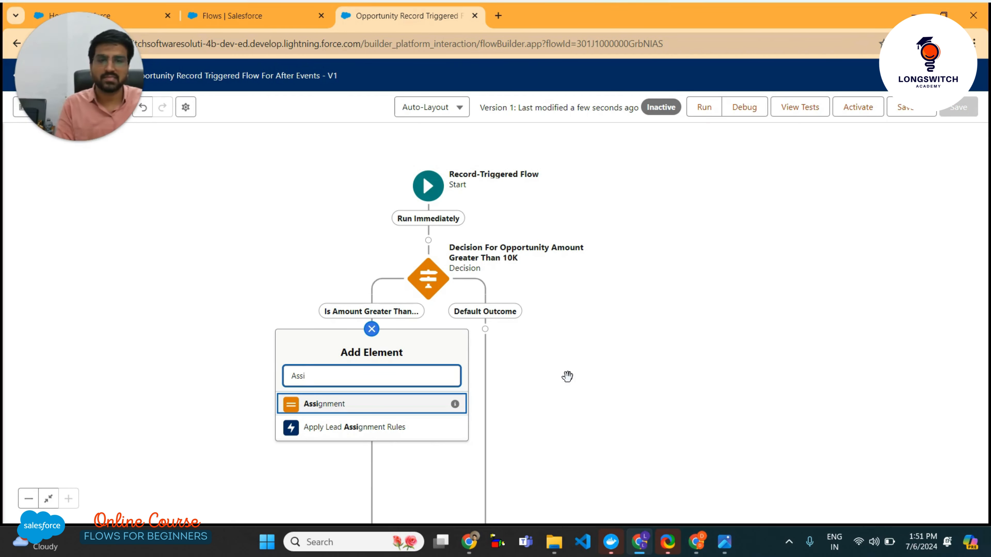
left_click(357, 408)
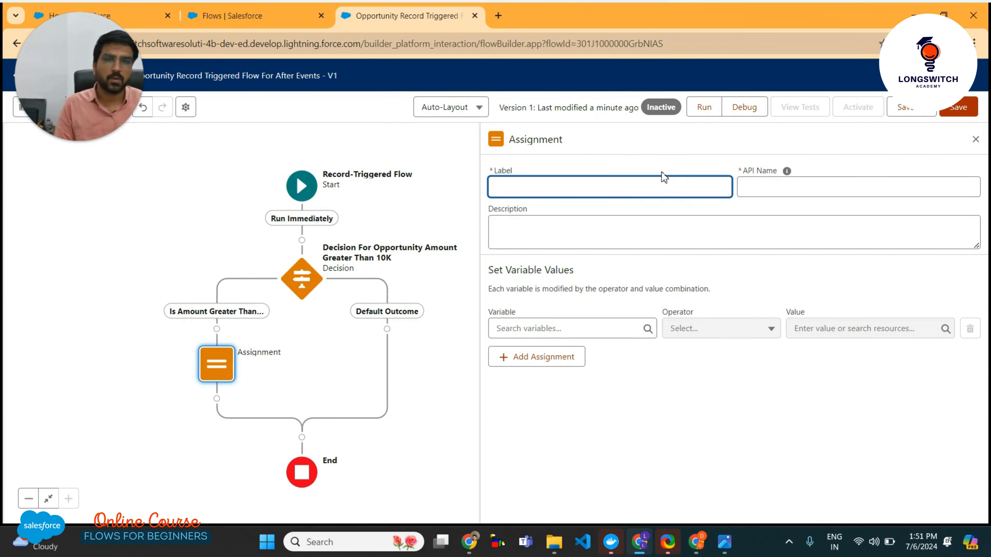
Label the new assignment Assign Closed Won To Opportunity Stage
type("Ass")
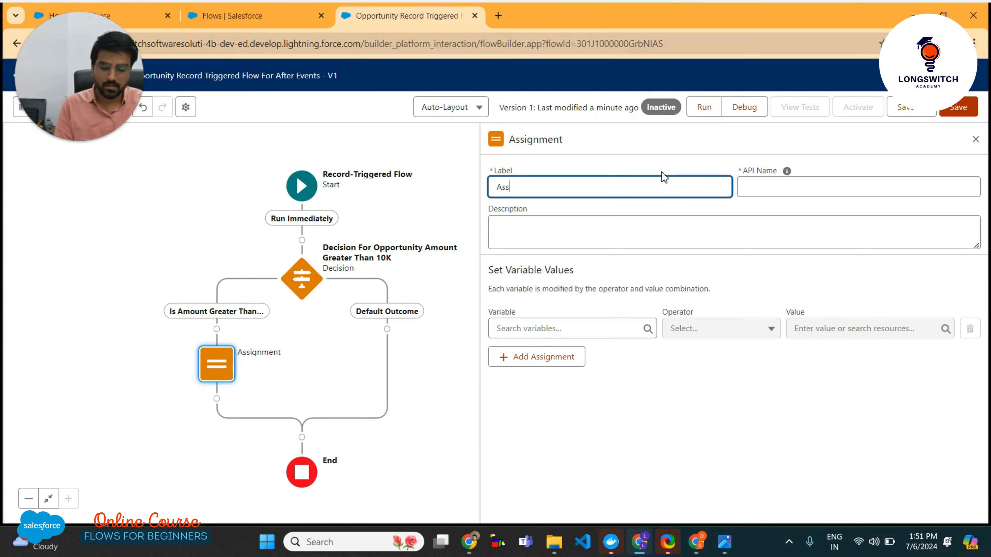
type("ign Sta")
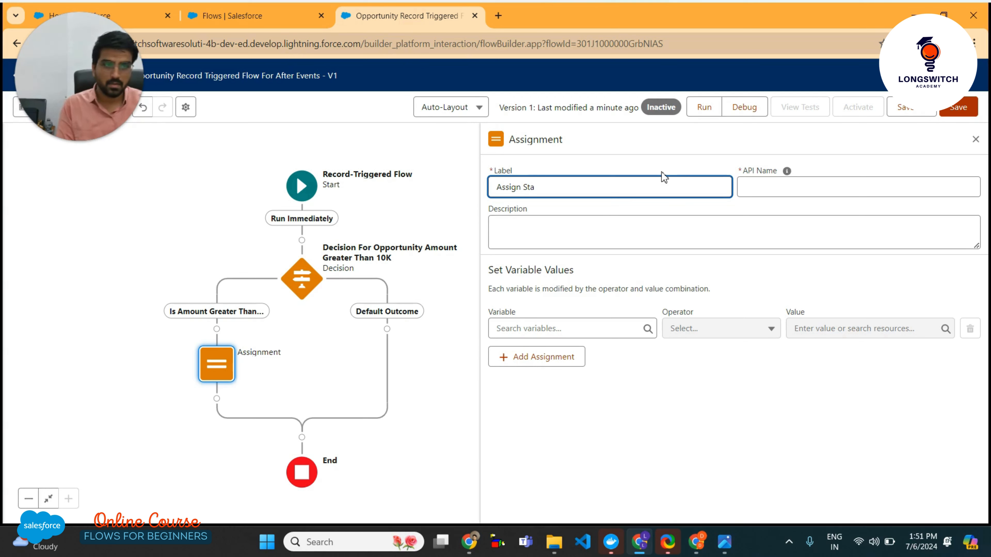
key("BackSpace")
key("BackSpace")
key("BackSpace")
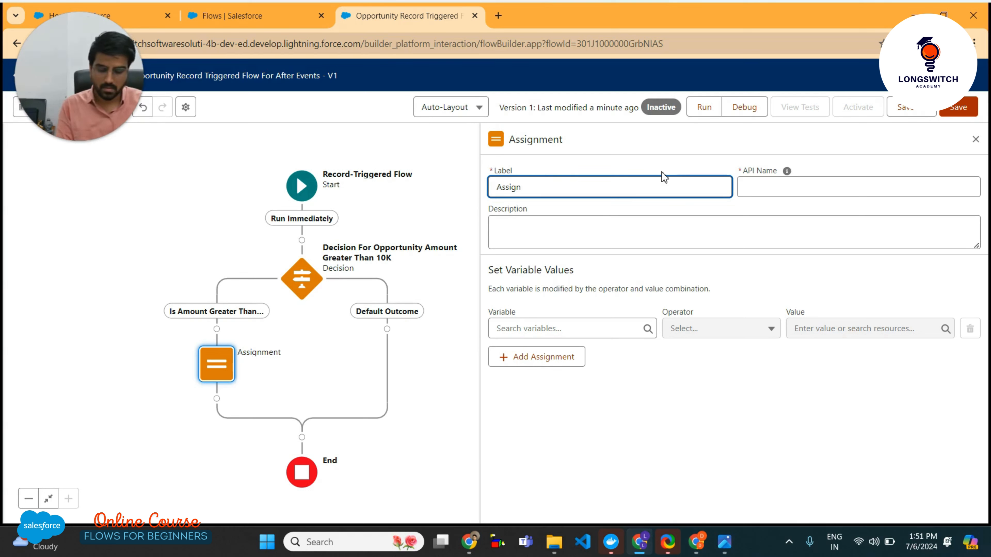
type("Closed ")
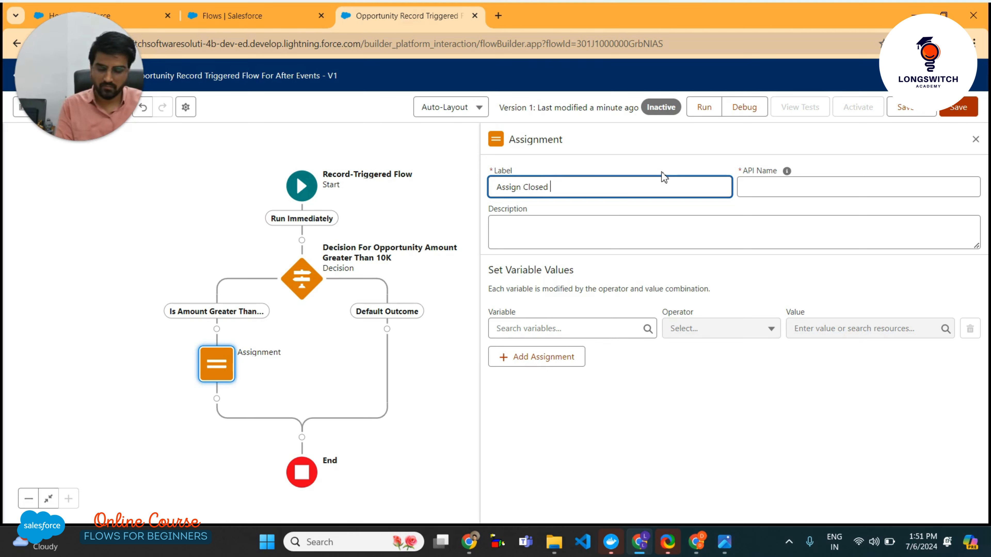
type("Won To Oppro")
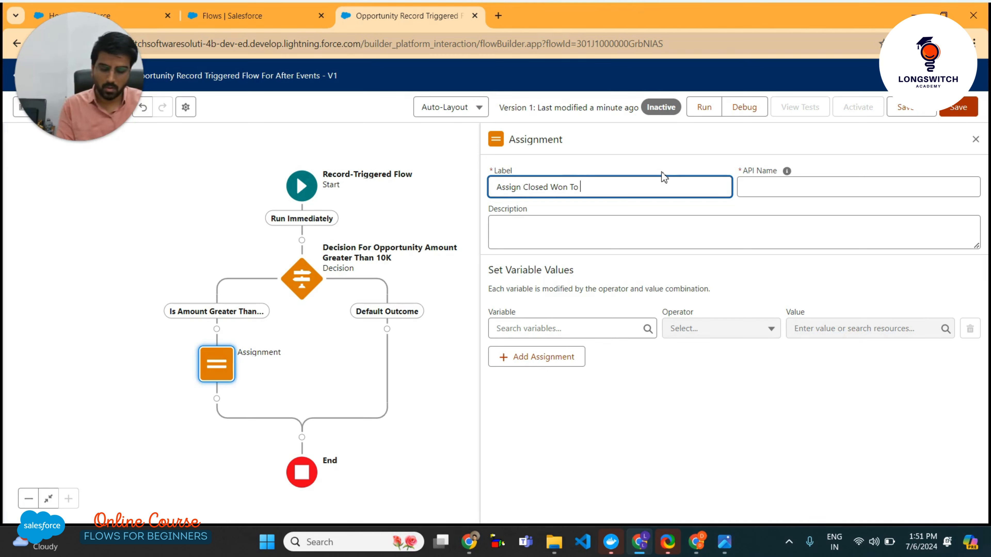
key("BackSpace")
key("BackSpace")
type("or")
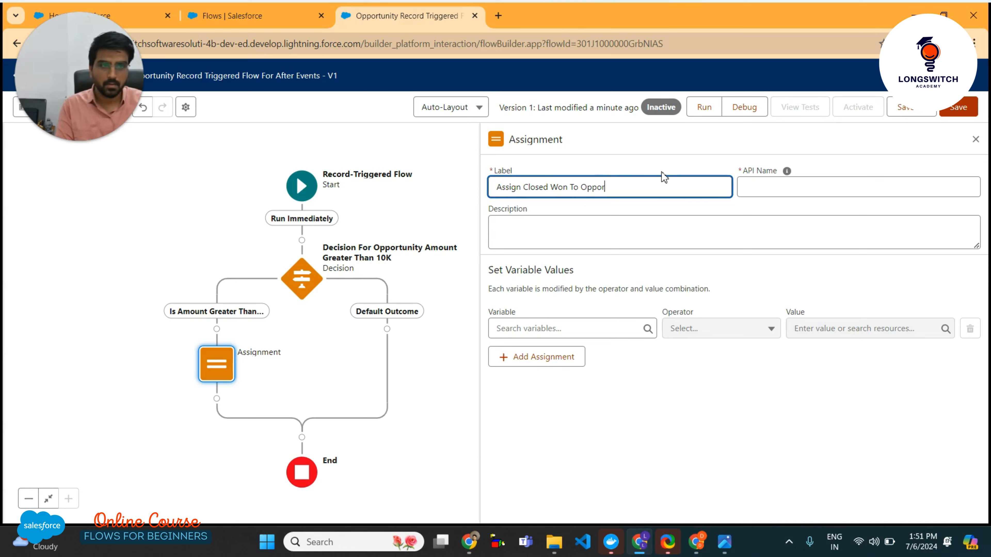
type("tunity")
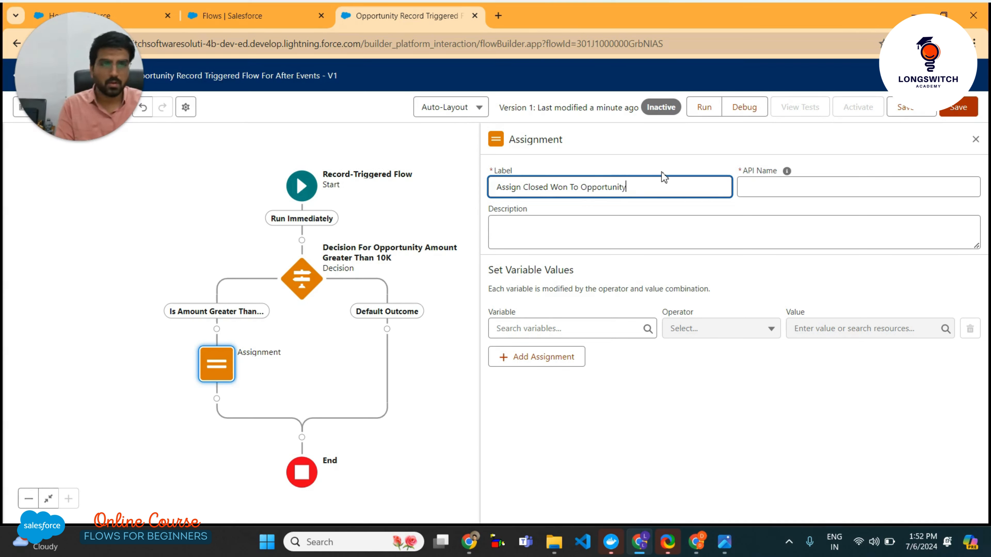
type(" Stage")
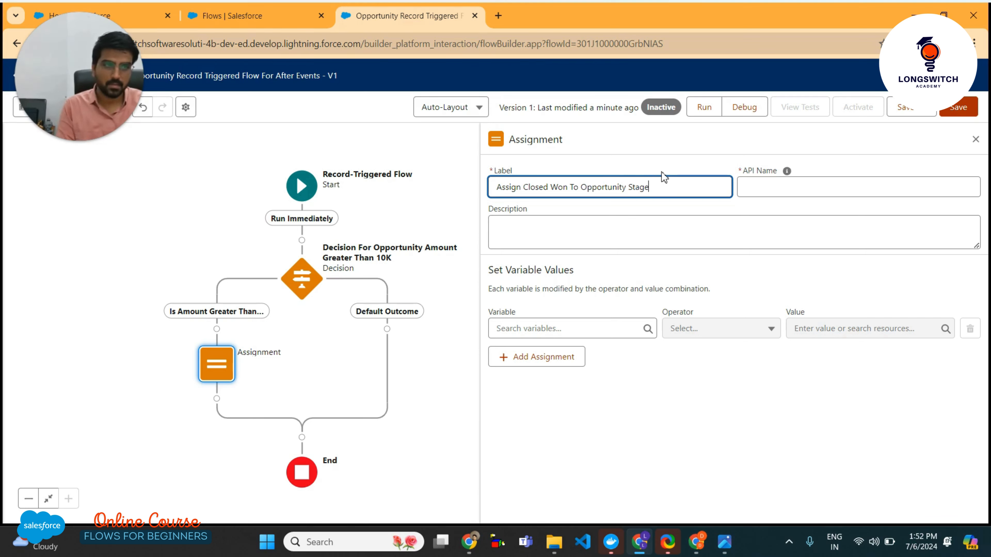
left_click(730, 271)
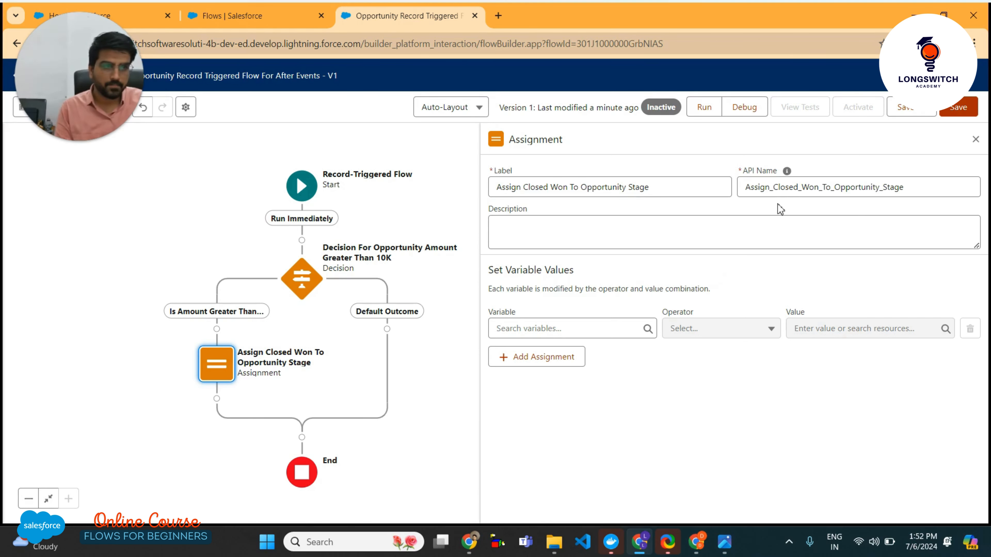
Change the assignment's API name to assignClosedWonToOpportunityStage
left_click(777, 188)
key("BackSpace")
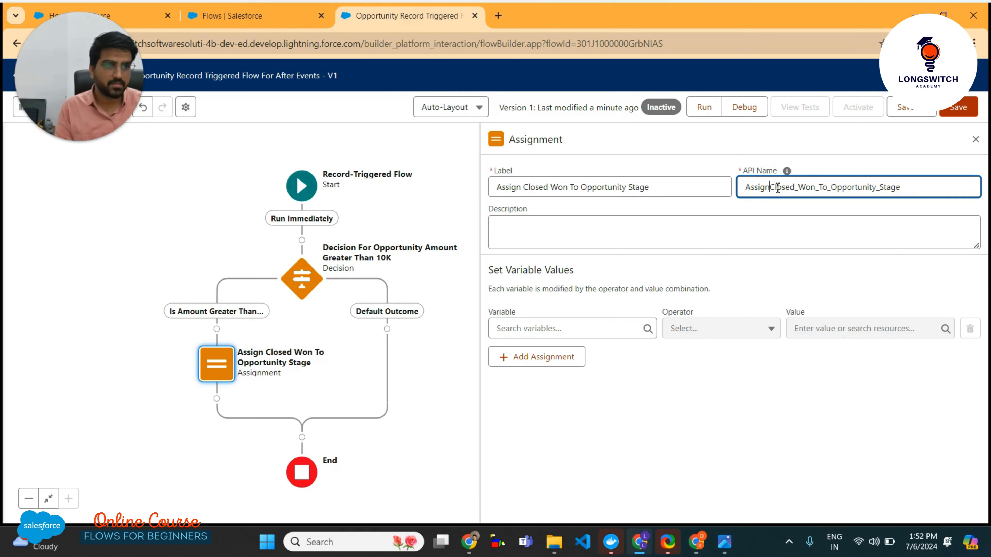
key("Right")
key("Right")
key("Right")
key("Right")
key("Right")
key("Right")
key("Delete")
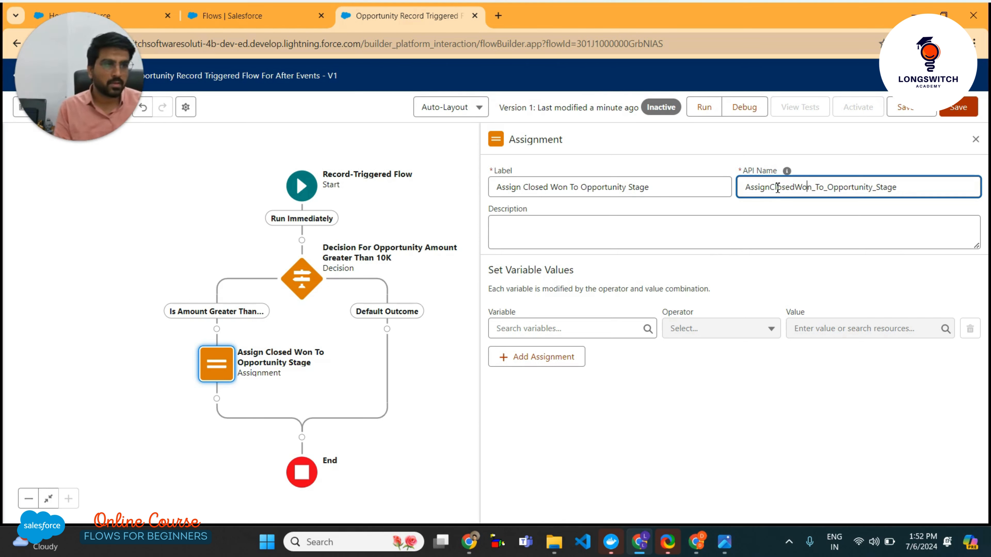
key("Delete")
key("Right")
key("Right")
key("Delete")
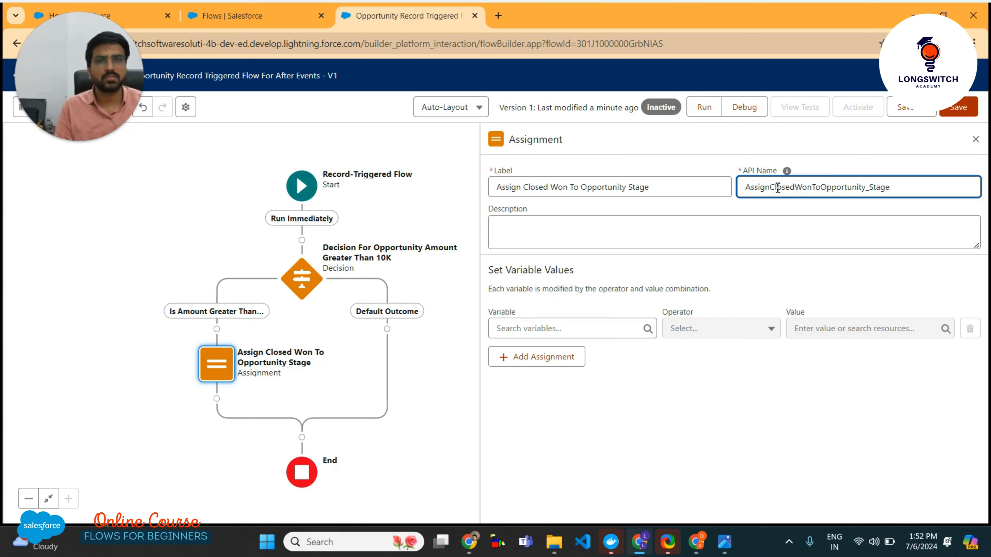
key("Right")
key("Right")
key("Right")
key("Right")
key("Right")
key("Right")
key("Right")
key("Right")
key("Right")
key("Right")
key("Right")
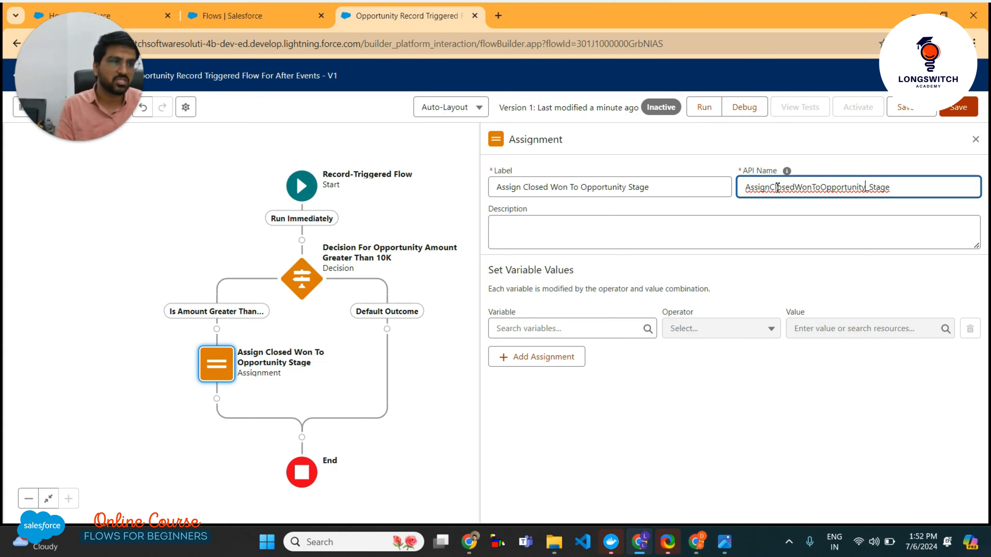
key("Right")
key("BackSpace")
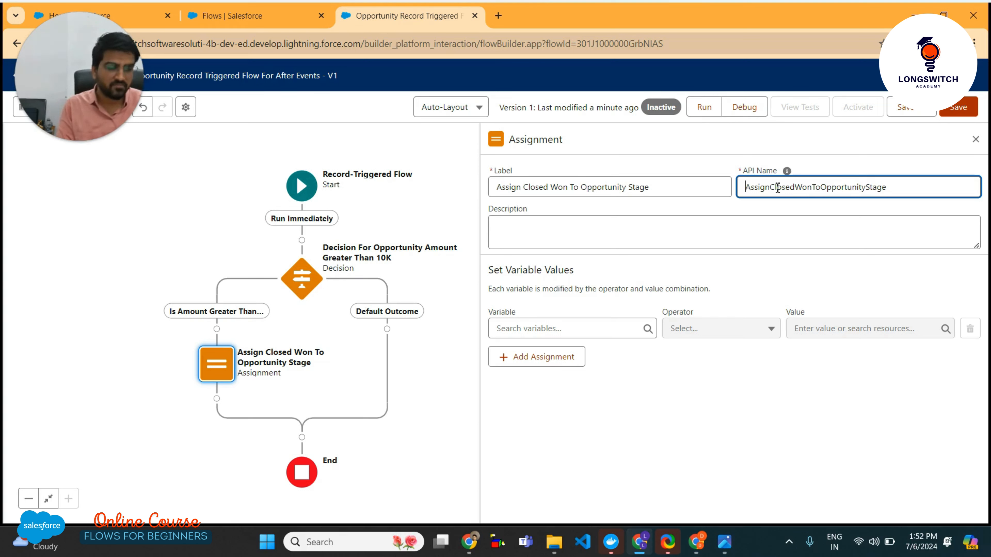
key("Right")
key("BackSpace")
type("a")
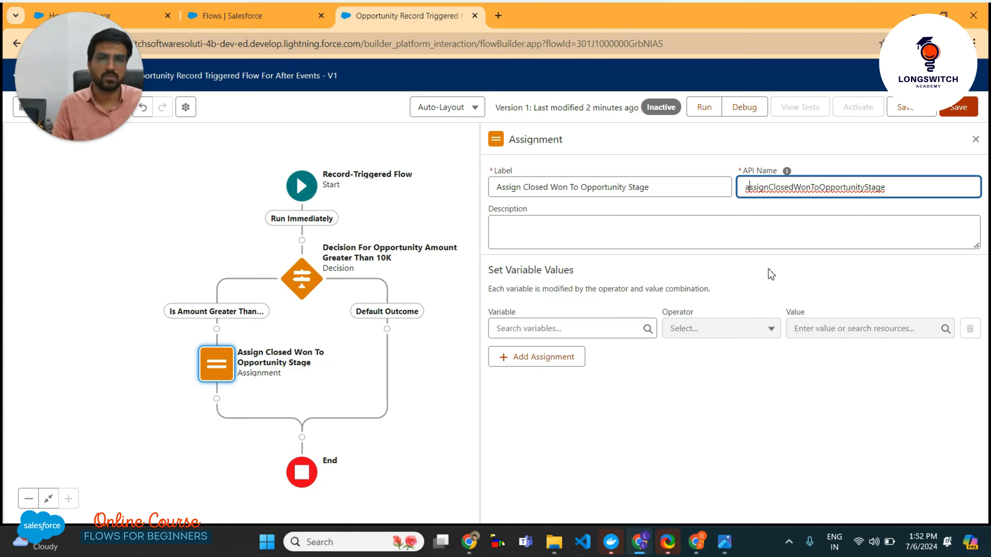
left_click(667, 275)
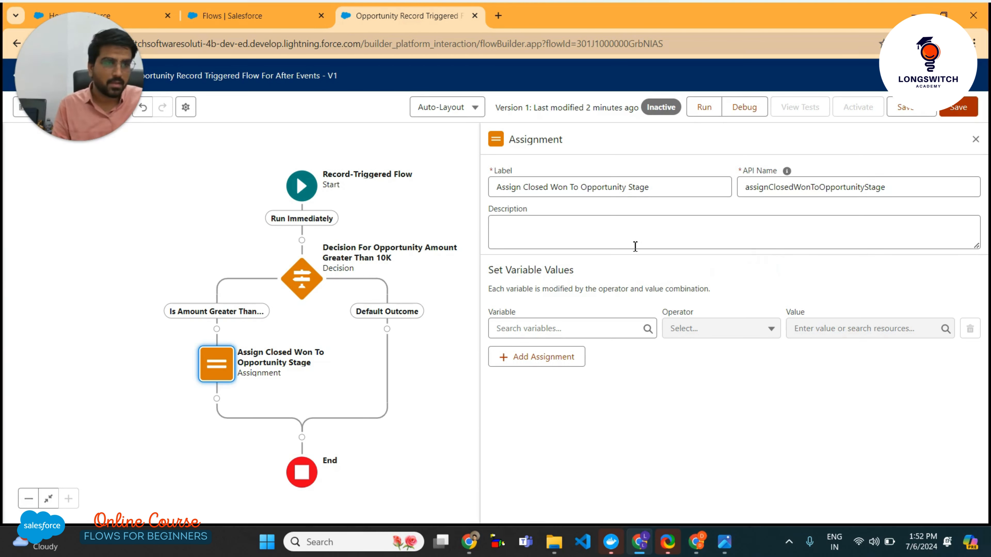
Set the assignment's variable to the Stage field of the $Record Opportunity
left_click(565, 328)
left_click(680, 413)
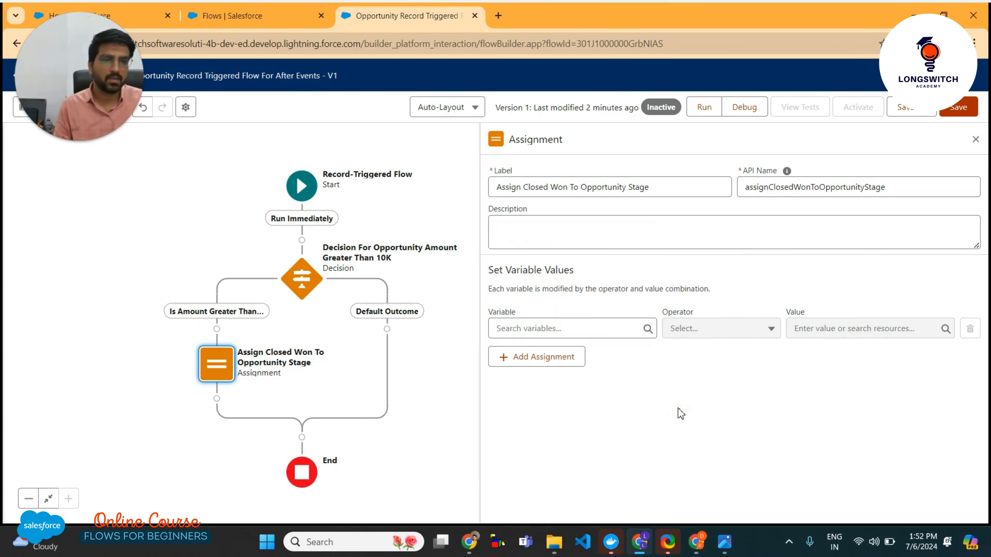
left_click(580, 328)
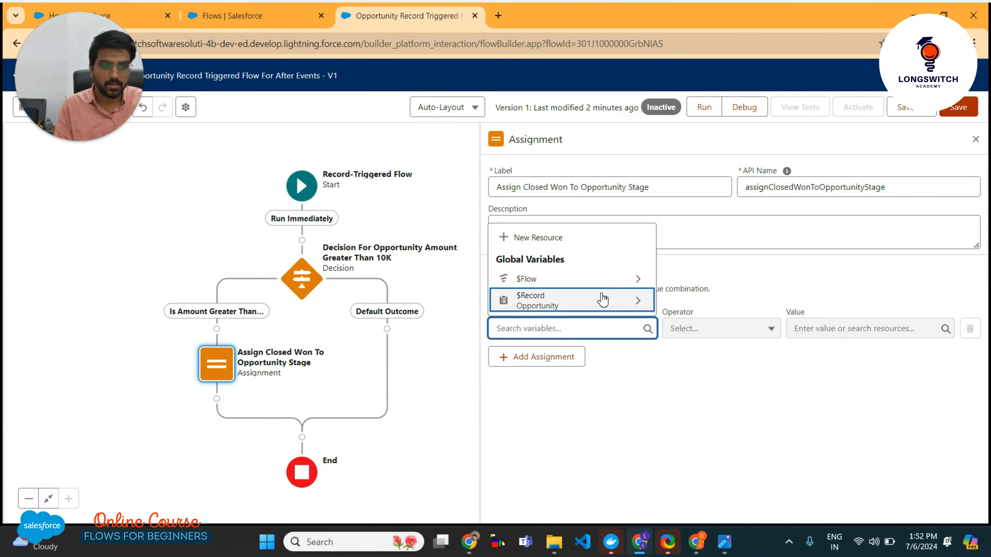
left_click(603, 300)
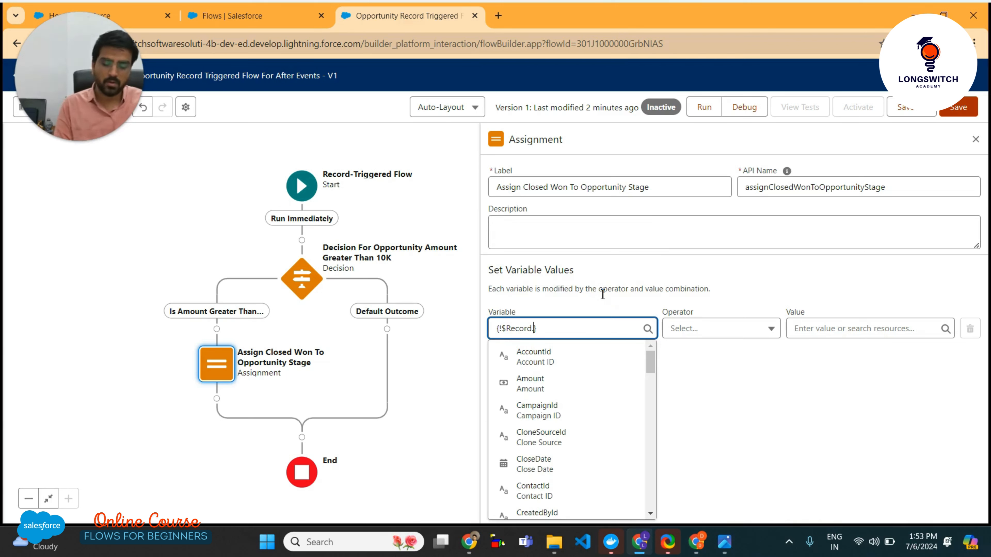
type("sta")
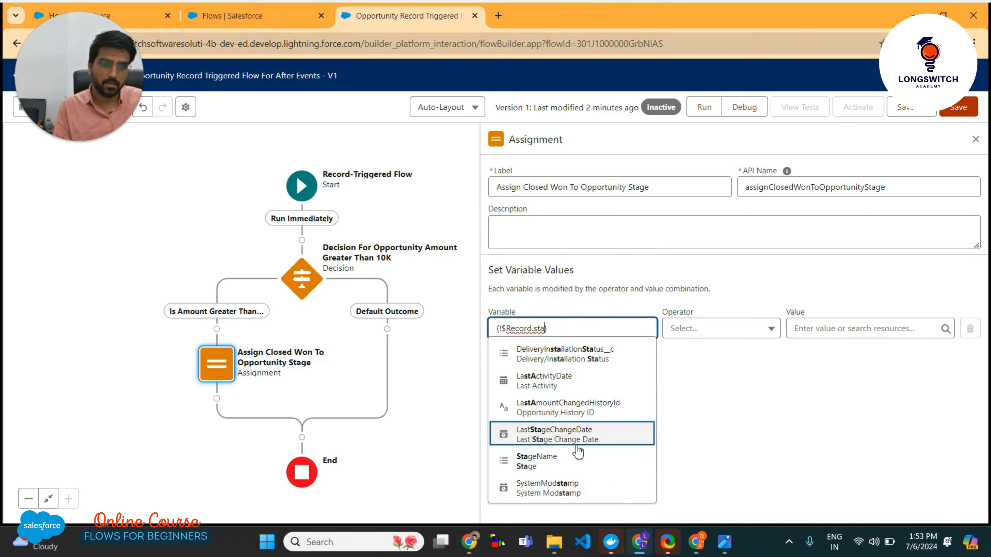
left_click(575, 460)
Set the value assigned to the Stage field to Closed Won, save the flow and close the assignment's settings
left_click(821, 331)
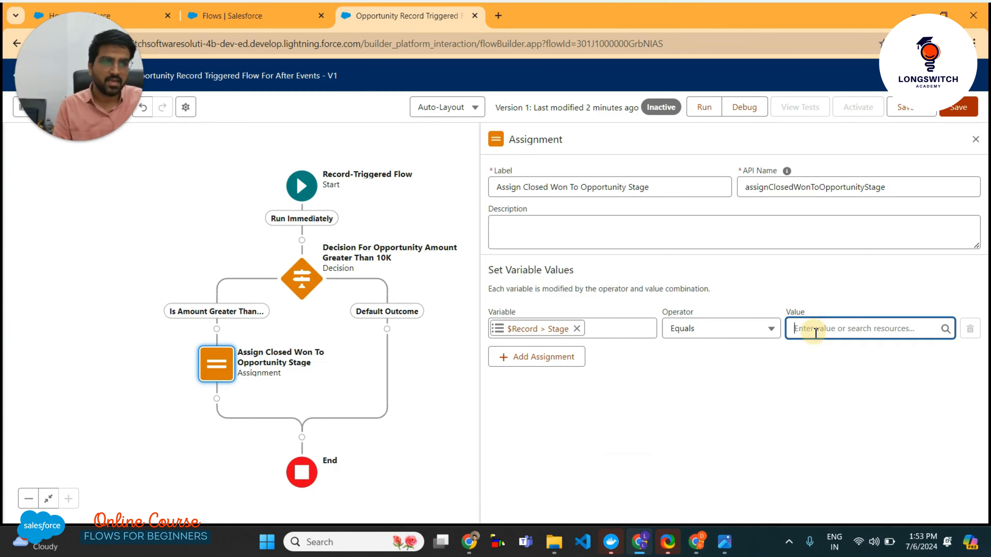
scroll(840, 431, "down", 3)
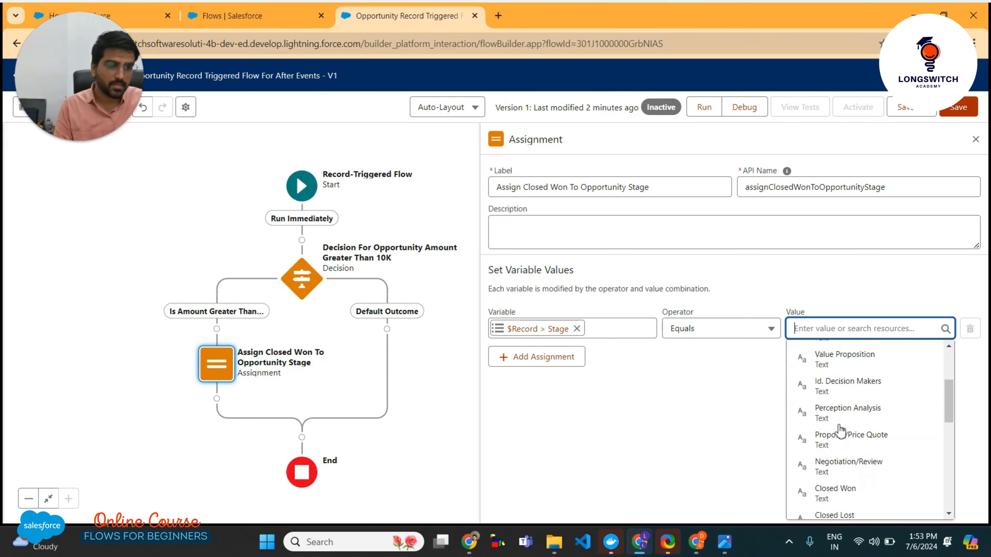
scroll(840, 433, "down", 2)
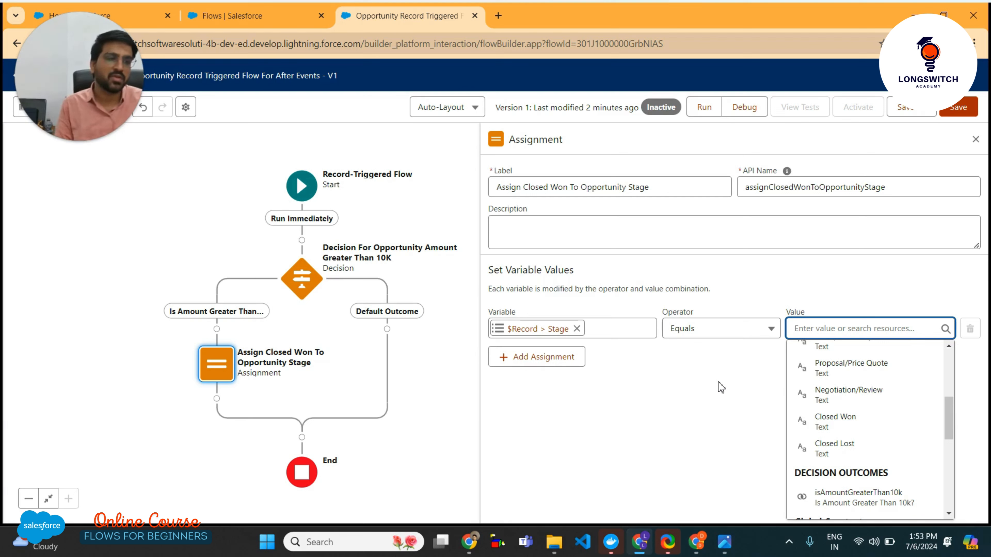
scroll(869, 413, "up", 2)
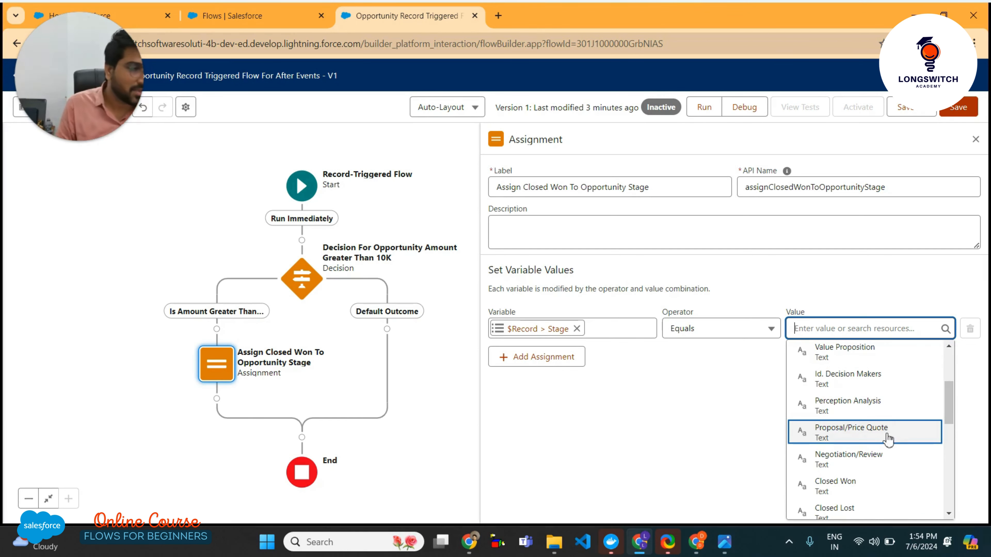
scroll(878, 450, "down", 1)
scroll(875, 449, "down", 1)
left_click(846, 433)
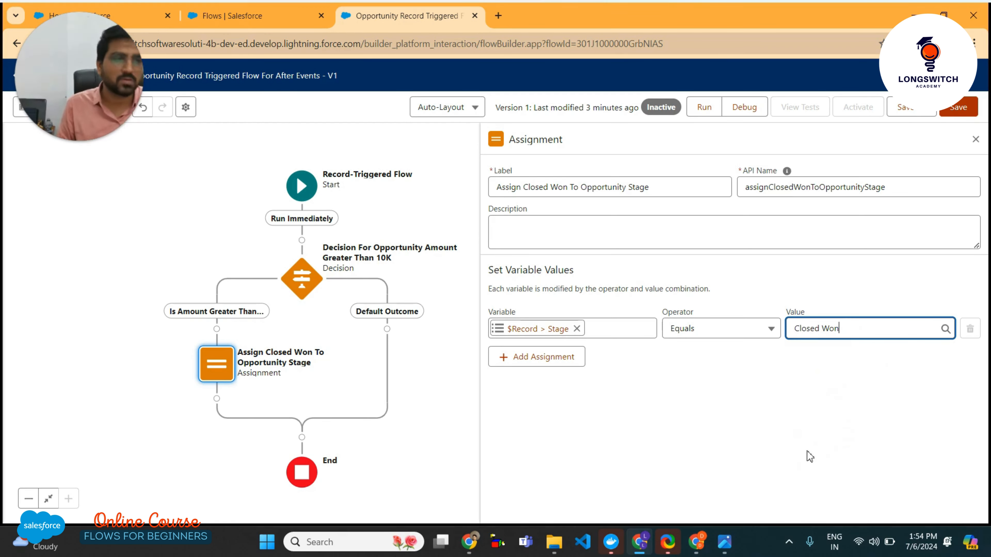
left_click(744, 413)
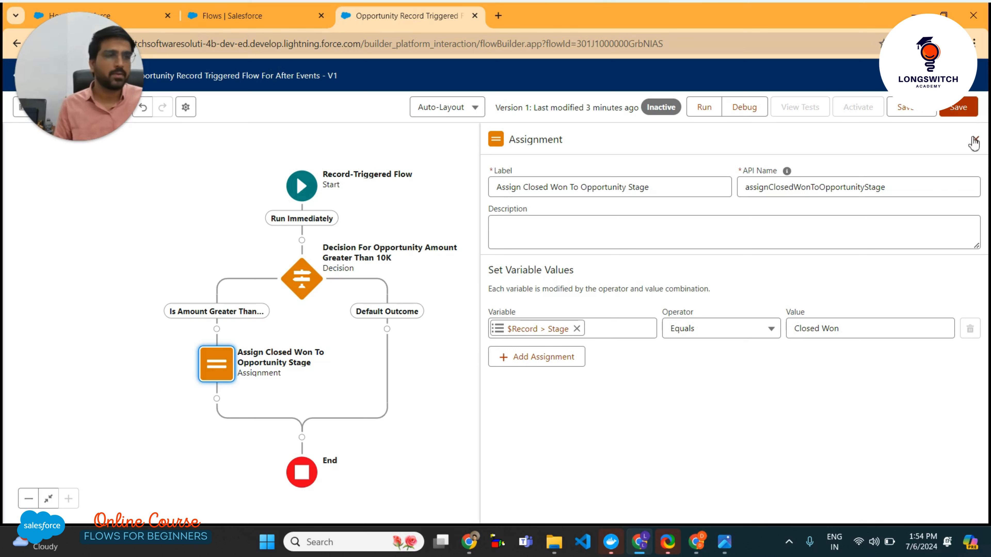
left_click(962, 108)
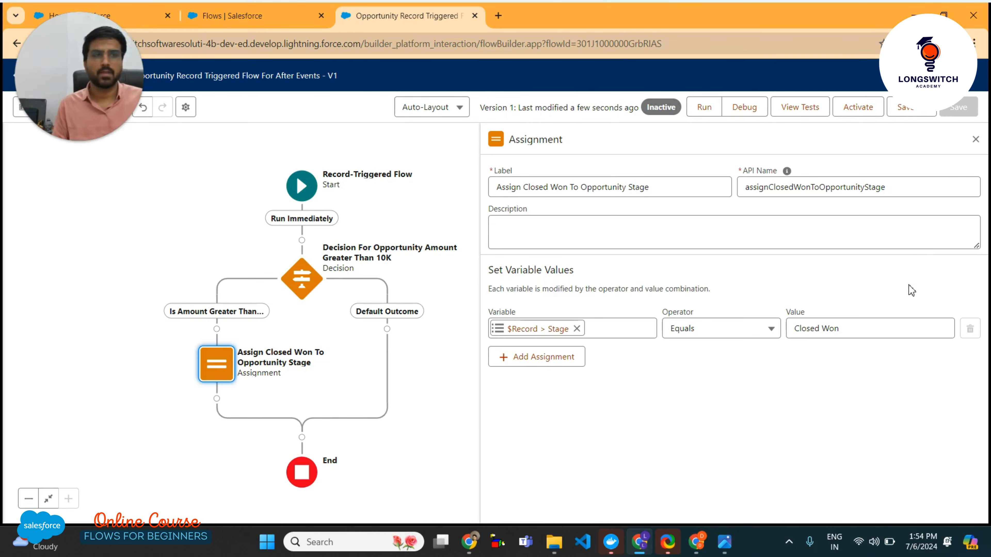
left_click(975, 139)
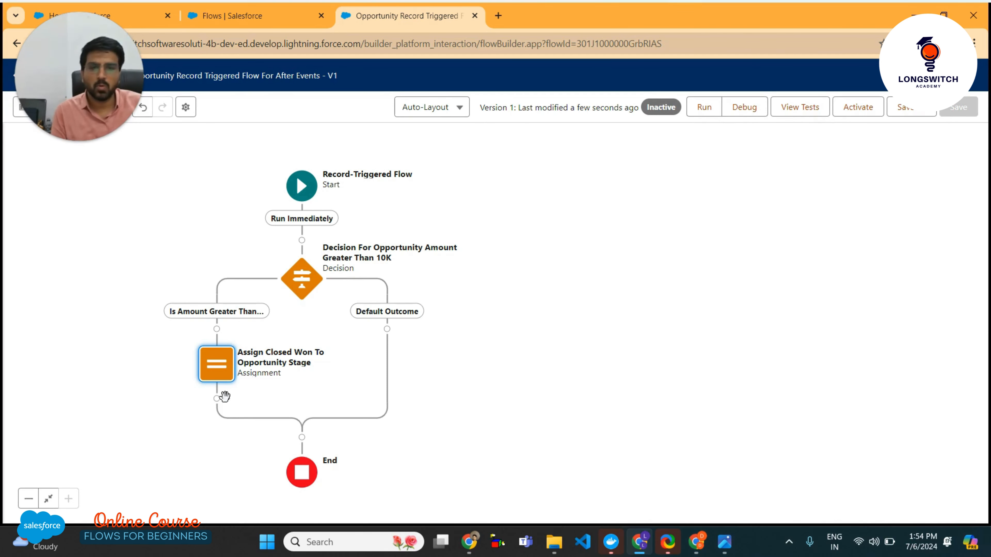
Add an Update Records element directly after the Assign Closed Won To Opportunity Stage assignment
left_click(217, 399)
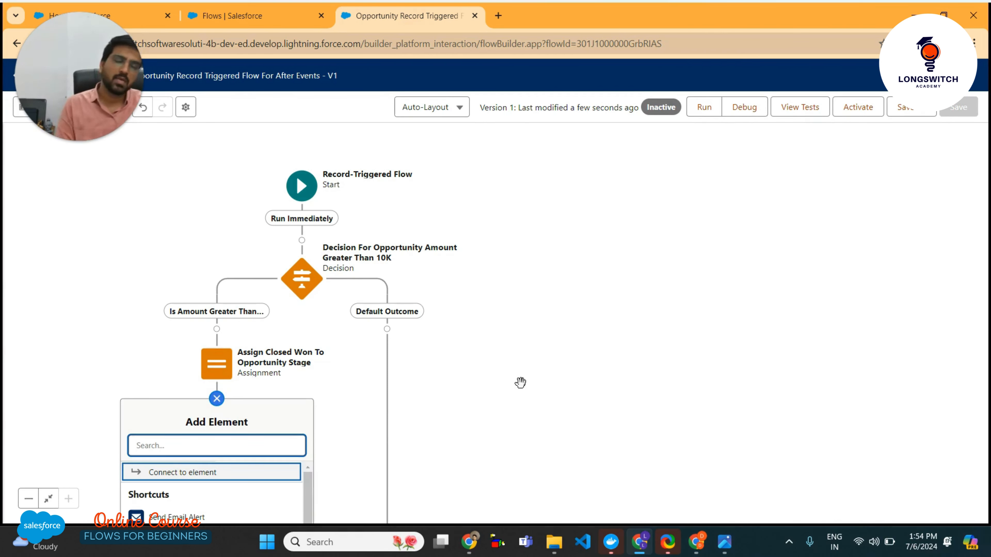
left_click_drag(514, 401, 552, 238)
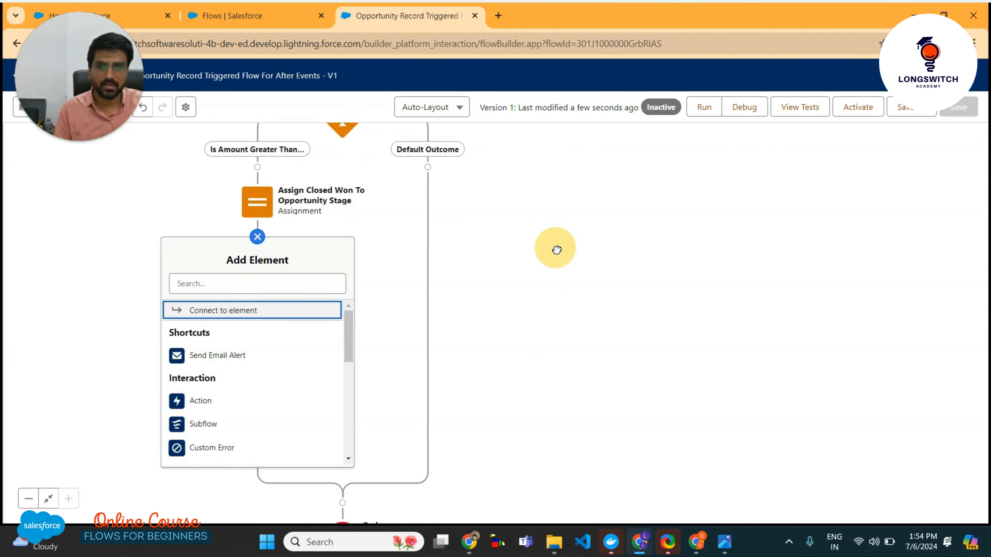
scroll(230, 377, "down", 7)
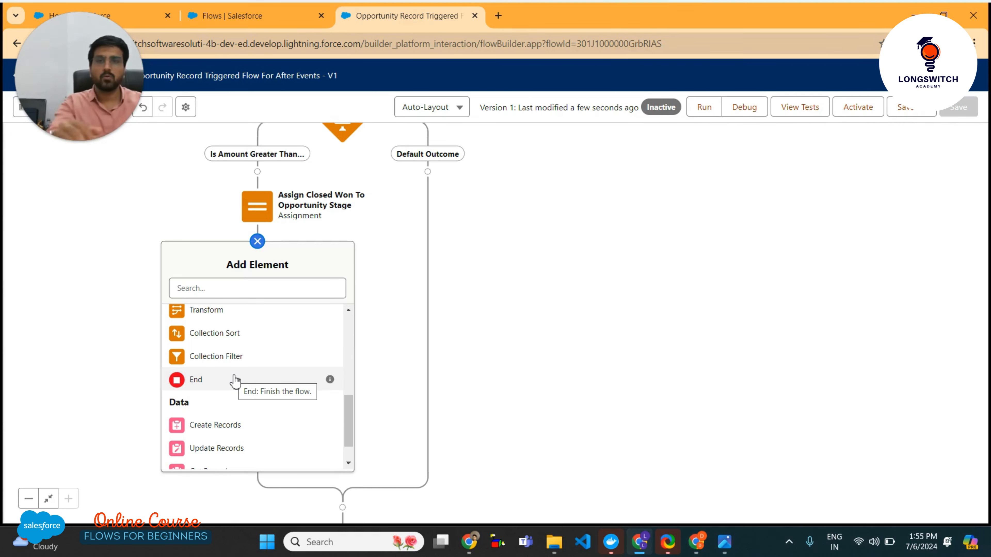
scroll(232, 375, "down", 1)
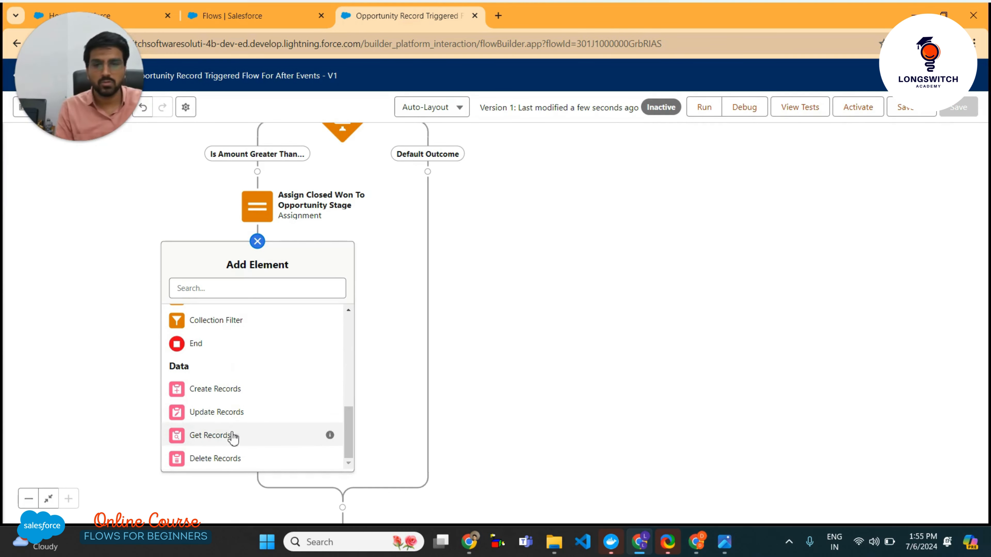
left_click(228, 422)
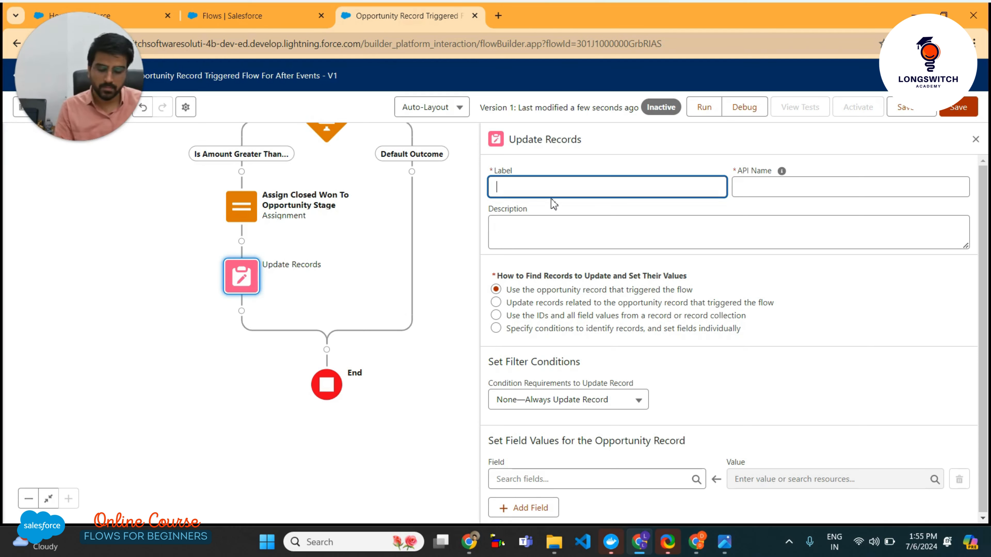
Label the new Update Records element Update Current Opportunity Record
type("Upda")
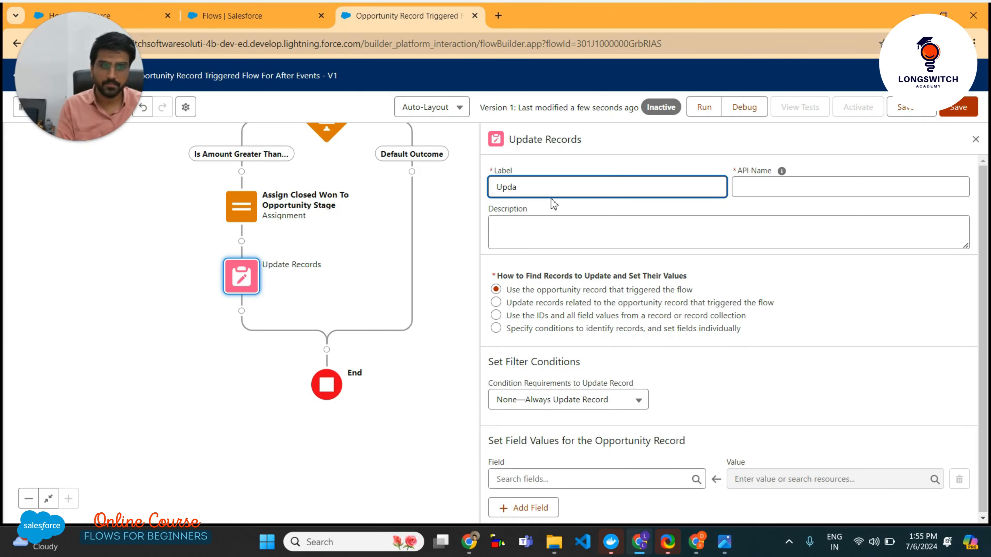
type("te Curren")
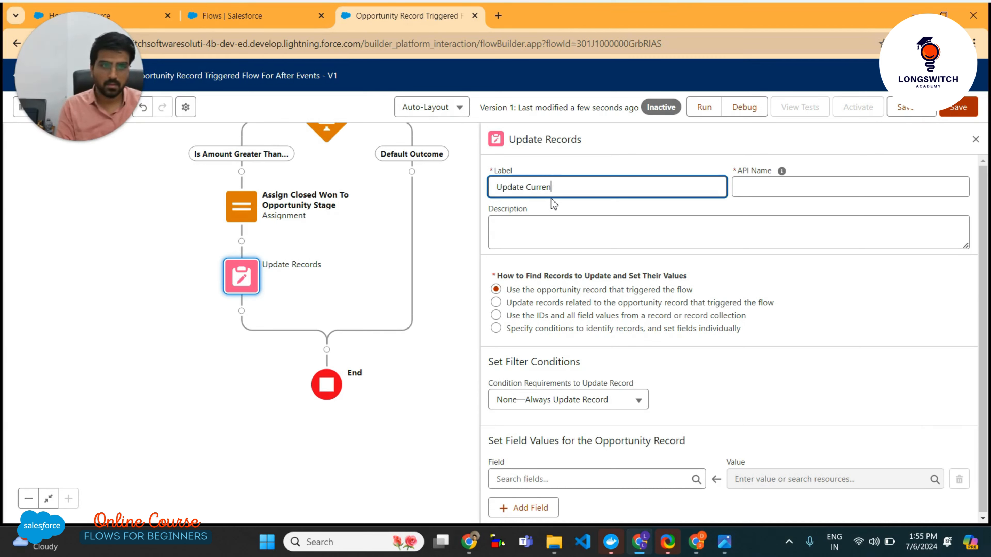
type("t Opp")
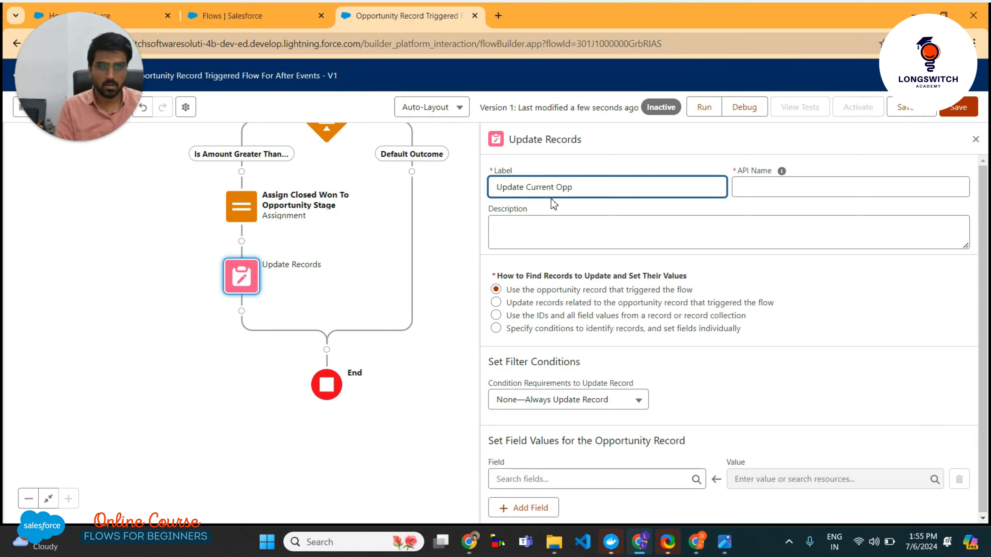
type("ortu")
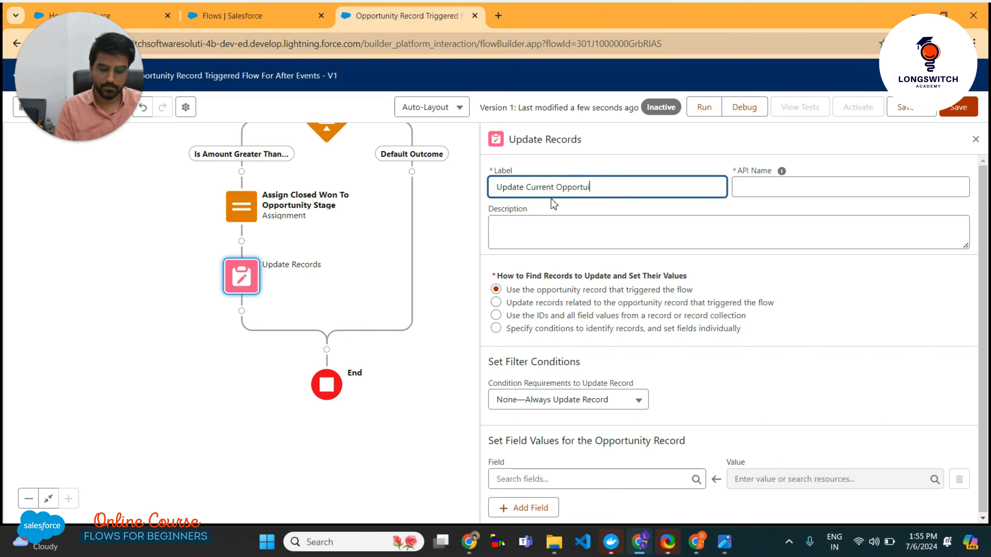
key("BackSpace")
type("u")
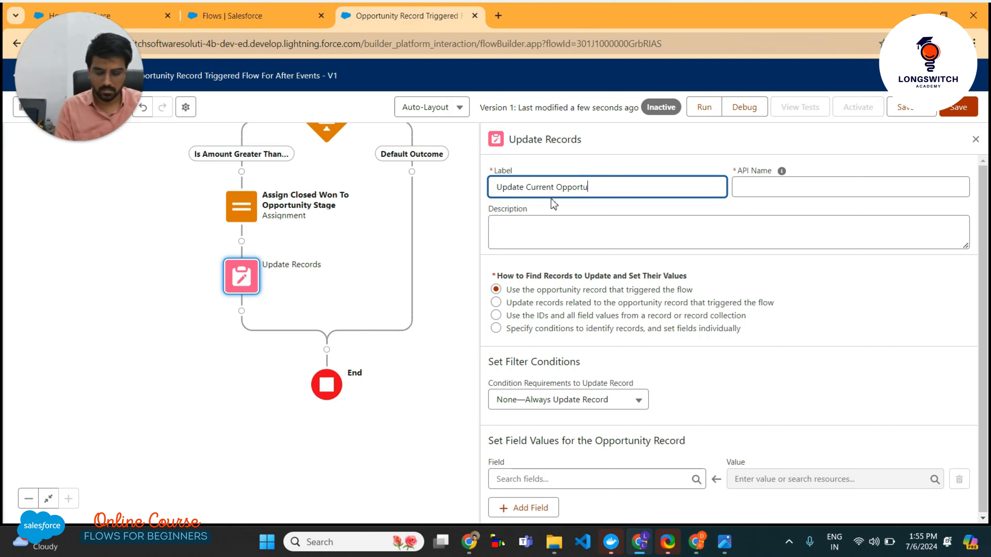
type("nity Record")
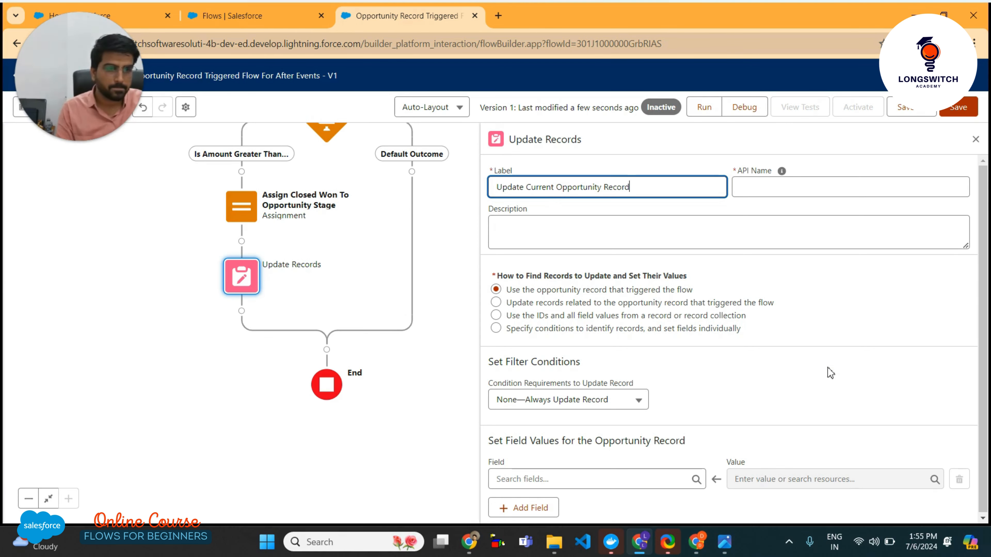
left_click(815, 362)
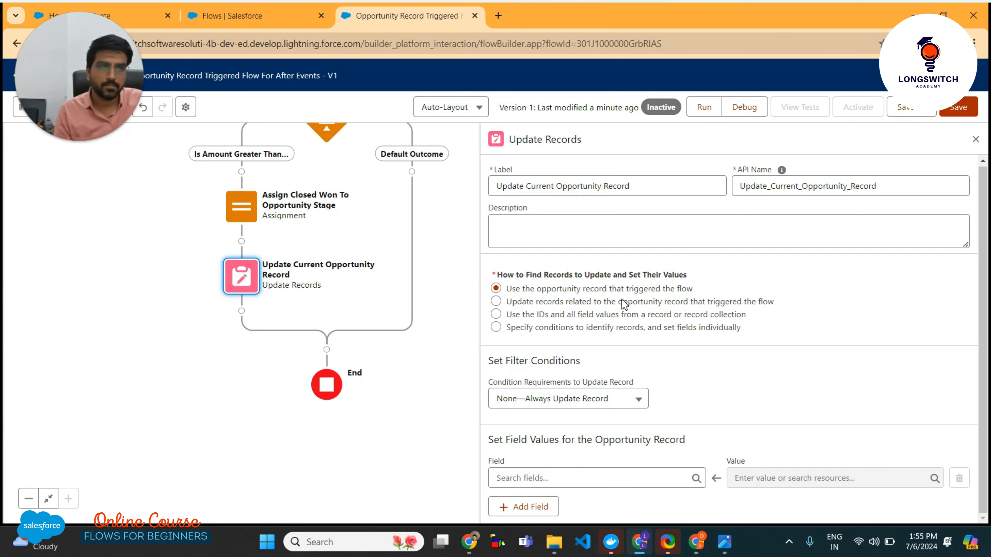
Change the Update Records element's API name to updateCurrentOpportunityRecord
left_click(770, 187)
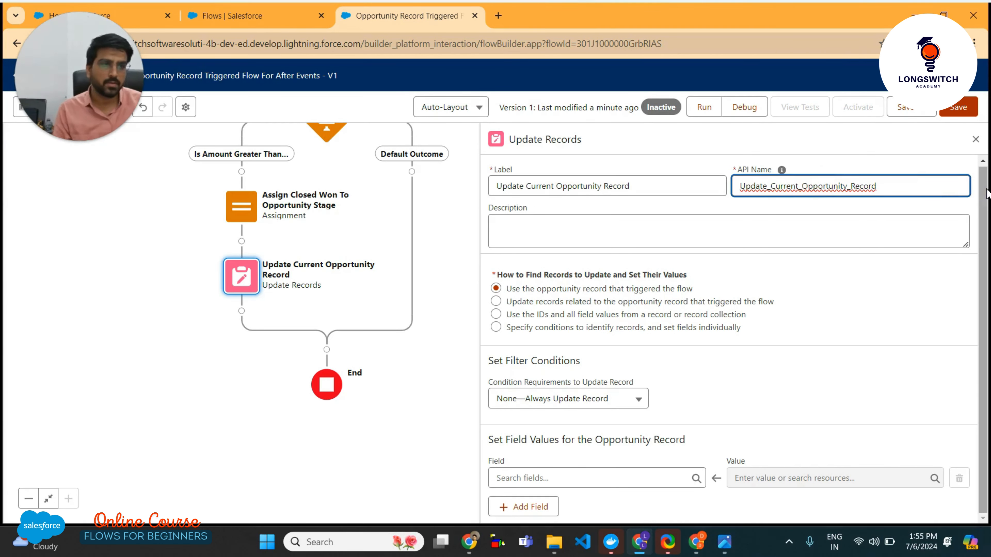
key("BackSpace")
key("Right")
key("Right")
key("Right")
key("Right")
key("Right")
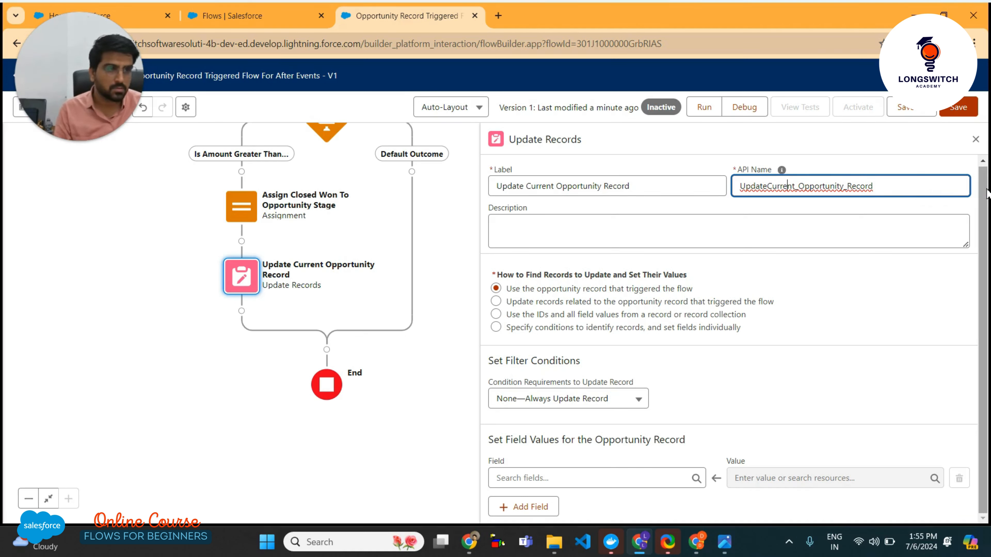
key("Left")
key("BackSpace")
key("Right")
key("Right")
key("Right")
key("Right")
key("Right")
key("Right")
key("Right")
key("Right")
key("Right")
key("Right")
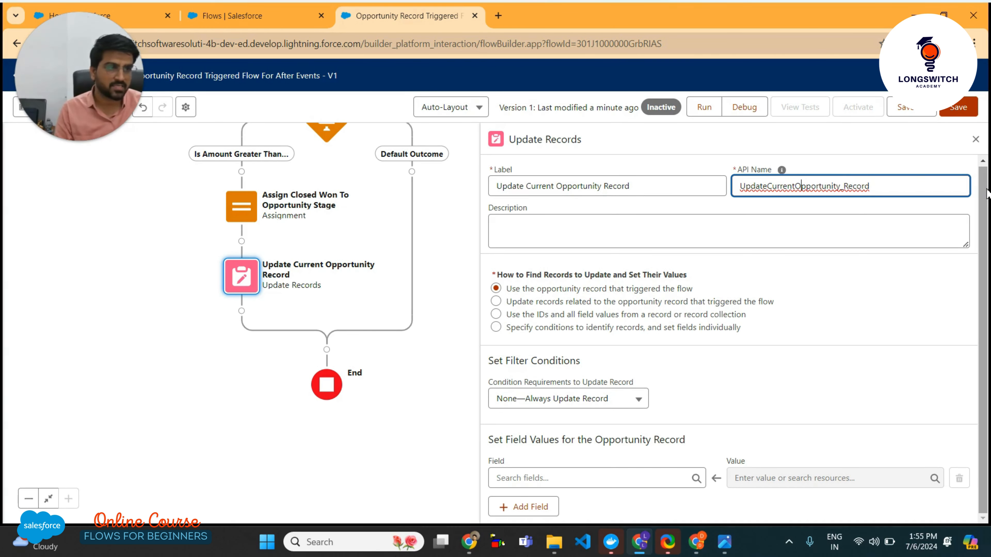
key("Right")
key("Right")
key("BackSpace")
key("Home")
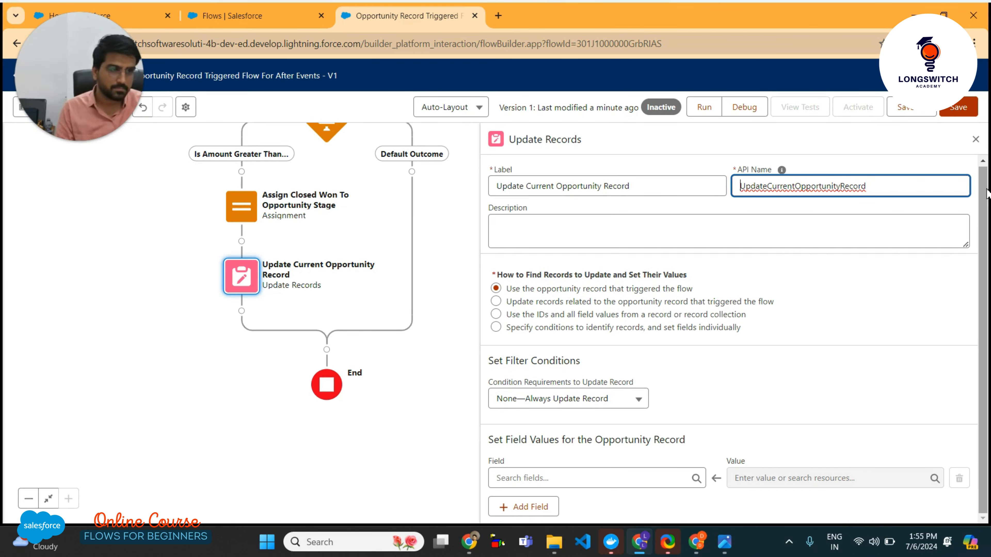
key("Right")
key("BackSpace")
type("u")
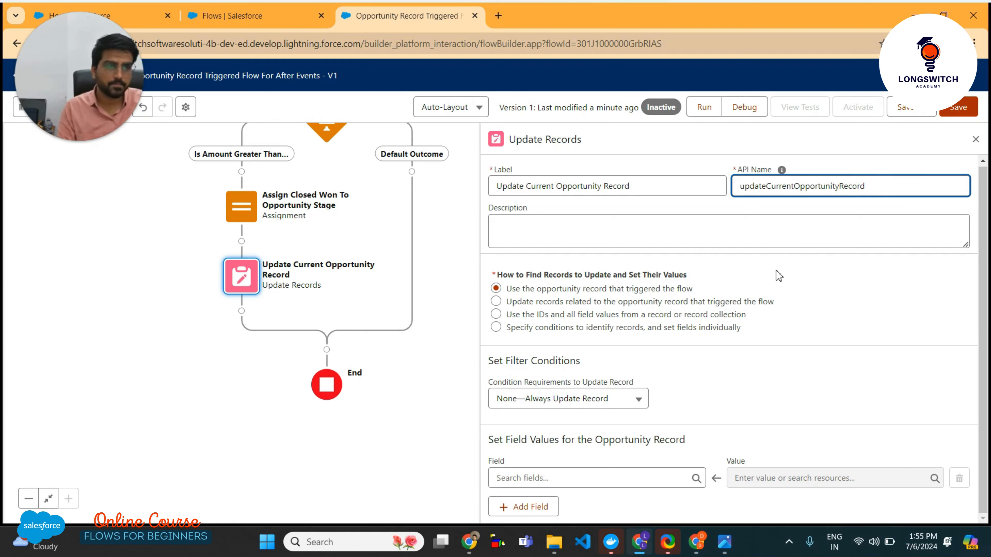
left_click(790, 279)
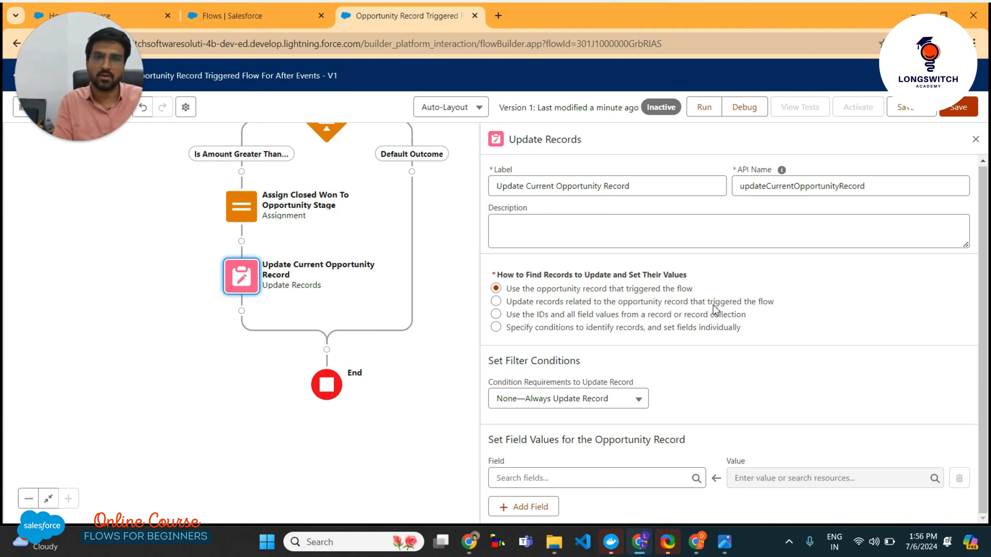
Try identifying the records to update by conditions on the Account object, and return to using the triggering opportunity record
left_click(545, 314)
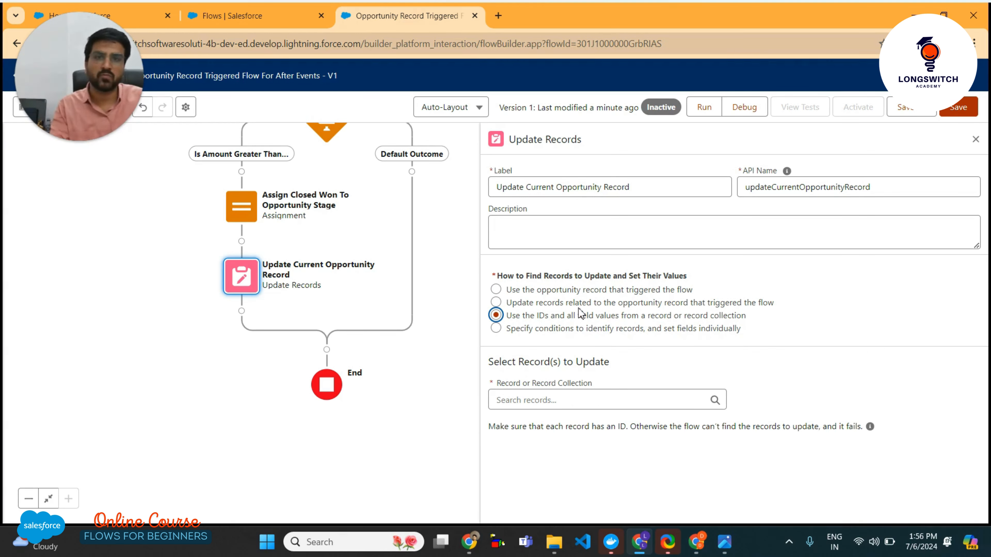
left_click(596, 329)
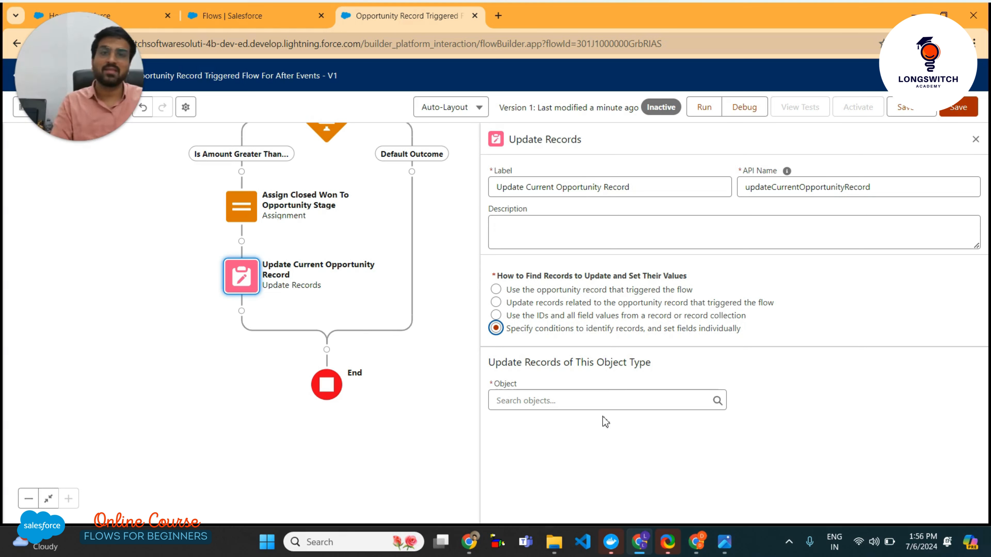
left_click(586, 405)
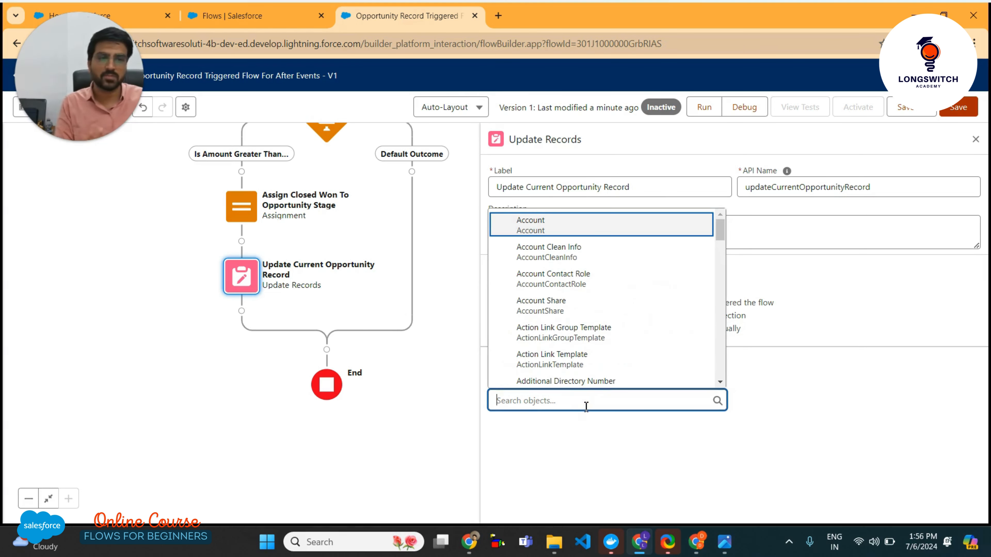
left_click(571, 228)
scroll(589, 422, "down", 3)
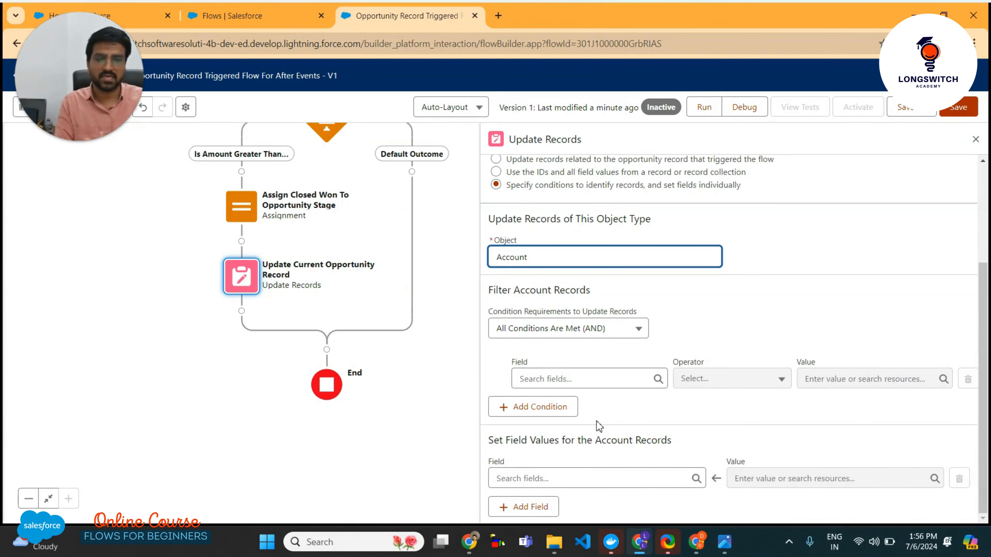
scroll(595, 423, "up", 3)
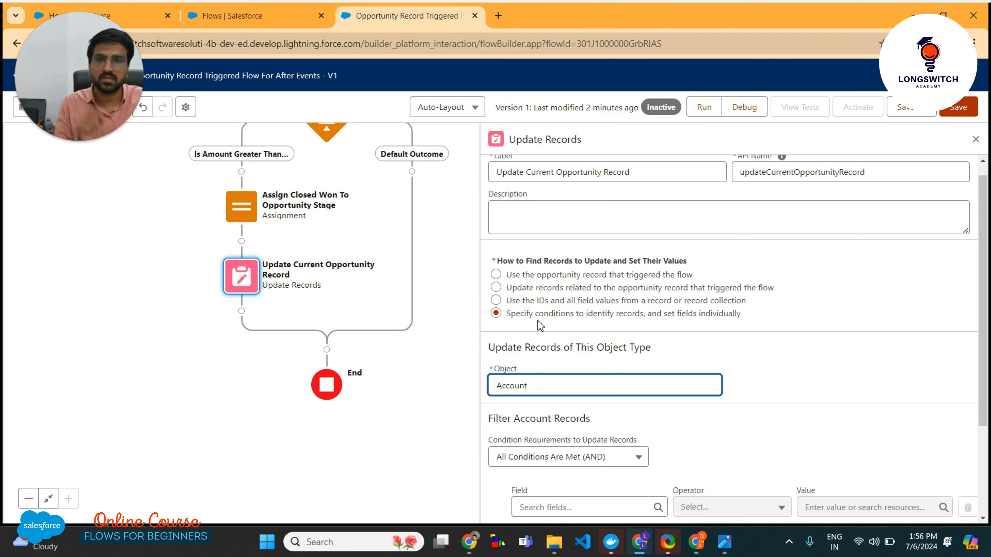
left_click(529, 278)
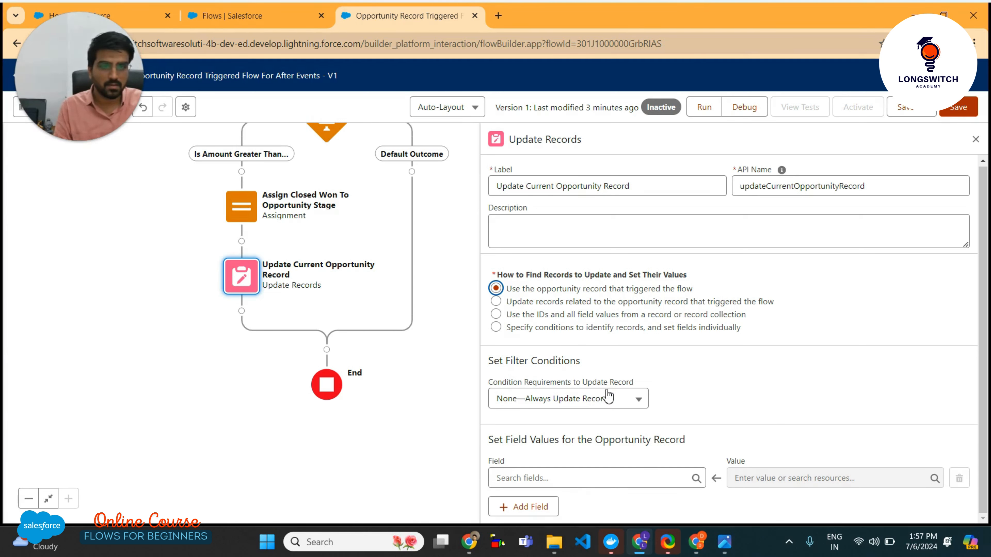
Examine the resources offered for updating records related to the triggering opportunity, and switch back to the triggering record option
left_click(564, 314)
left_click(564, 302)
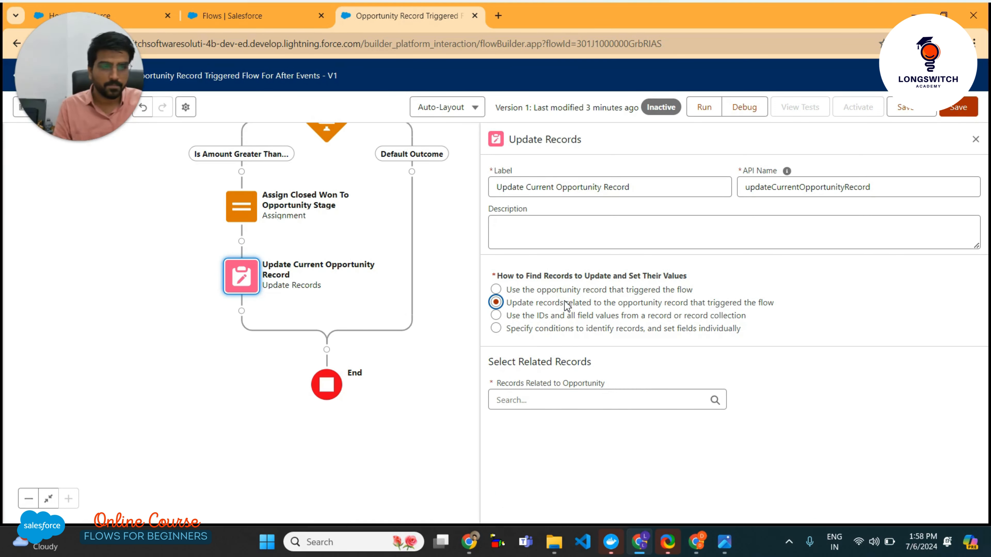
left_click(602, 400)
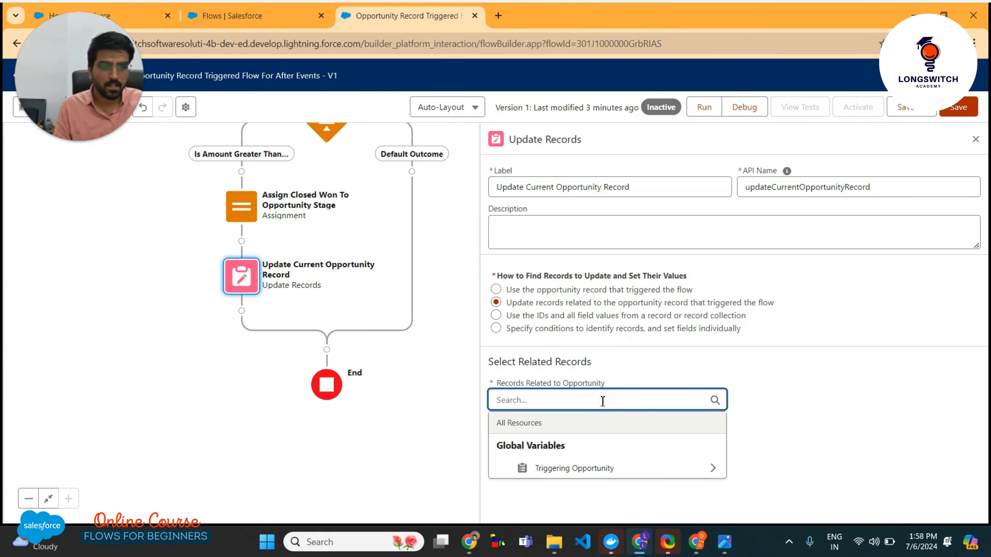
left_click(650, 356)
left_click(581, 291)
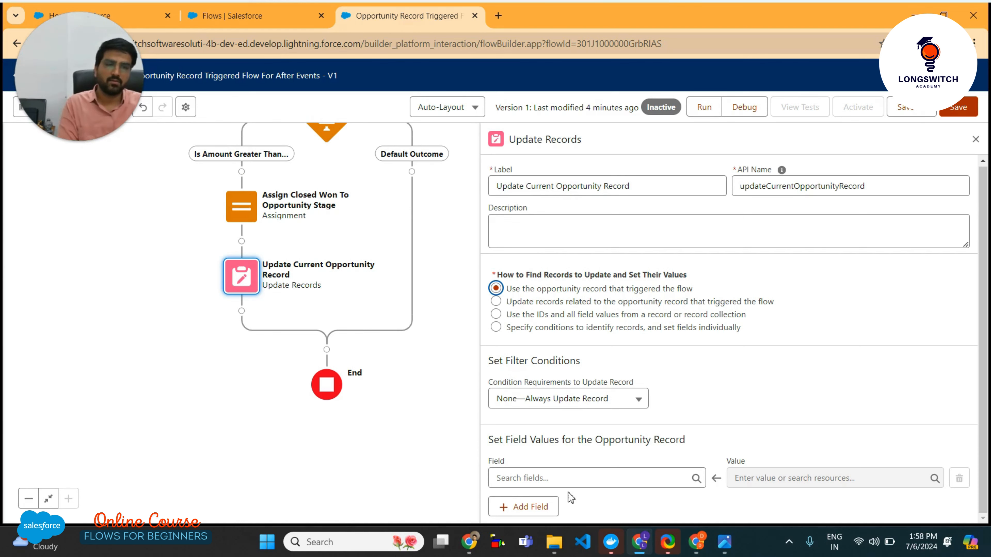
Try updating records related to the opportunity with Triggering Opportunity as the related record source
left_click(572, 303)
left_click(569, 329)
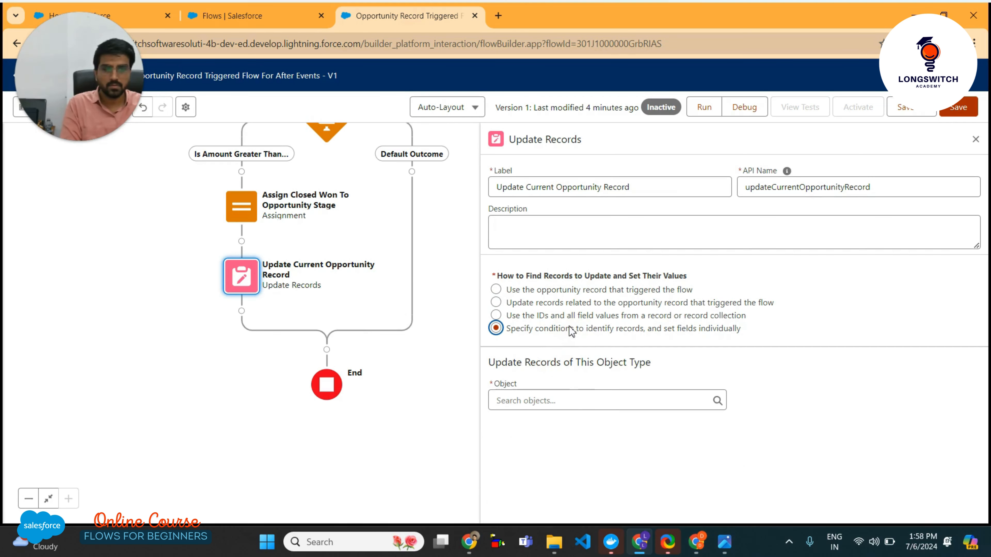
left_click(566, 304)
left_click(579, 399)
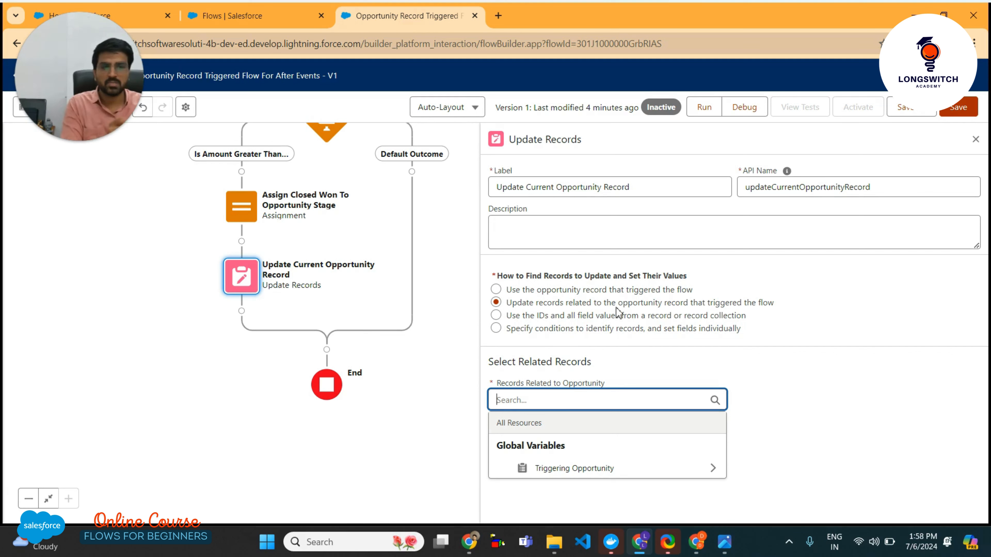
left_click(597, 470)
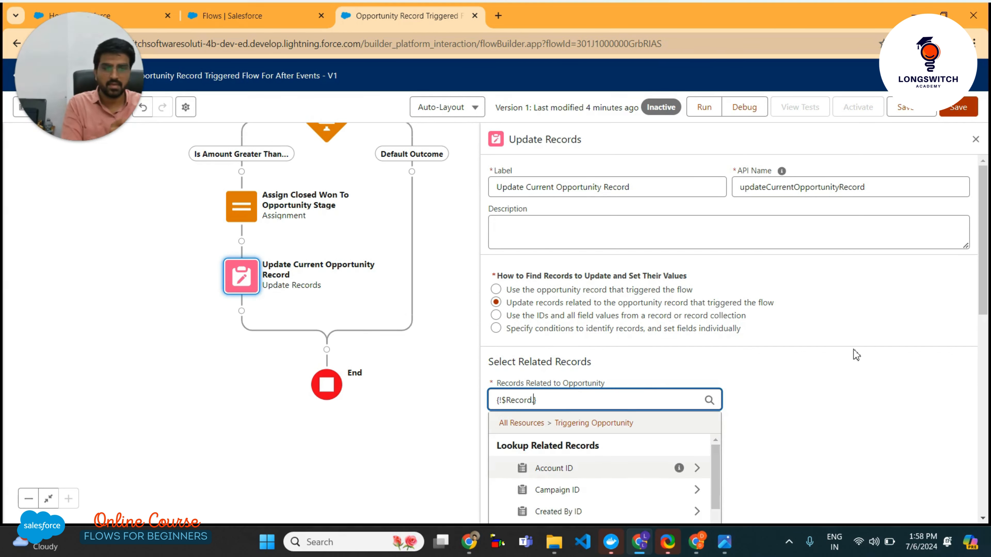
left_click(853, 346)
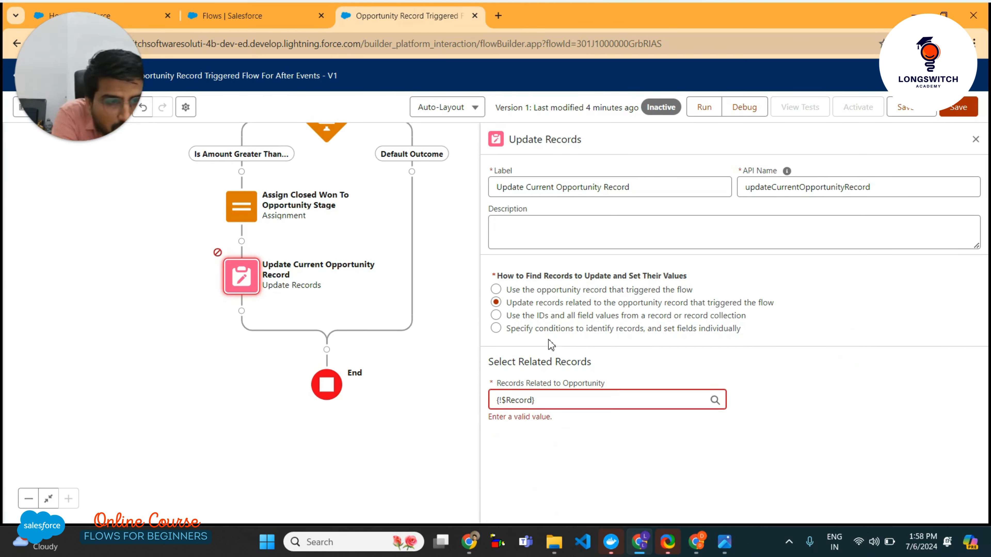
Examine the record choices for updating by IDs and all field values, and return to the triggering opportunity record option
left_click(554, 319)
left_click(559, 397)
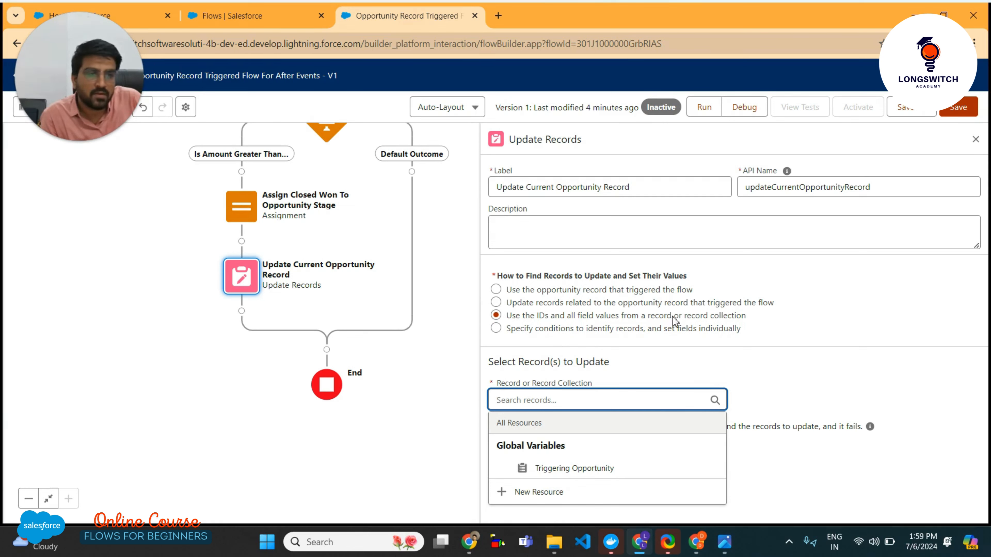
left_click(803, 323)
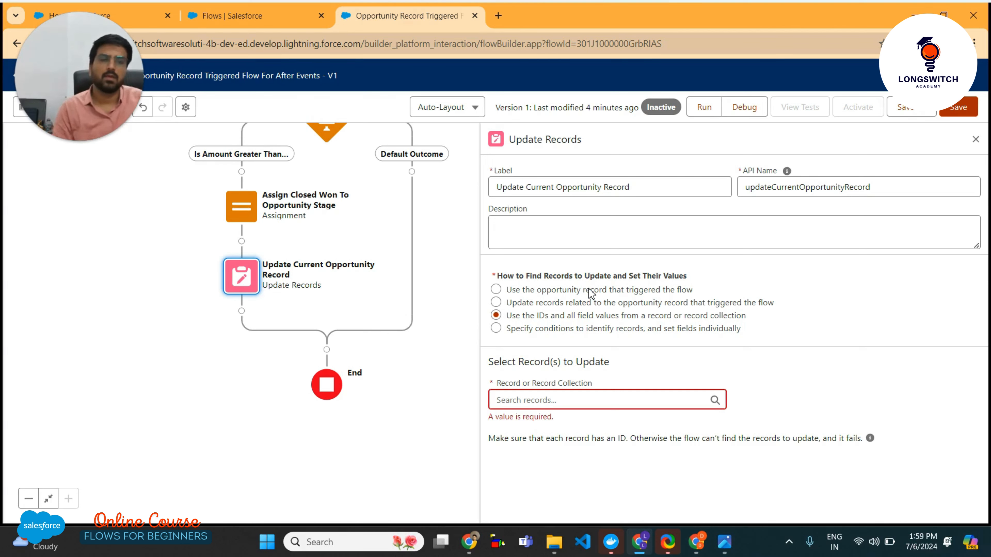
left_click(546, 290)
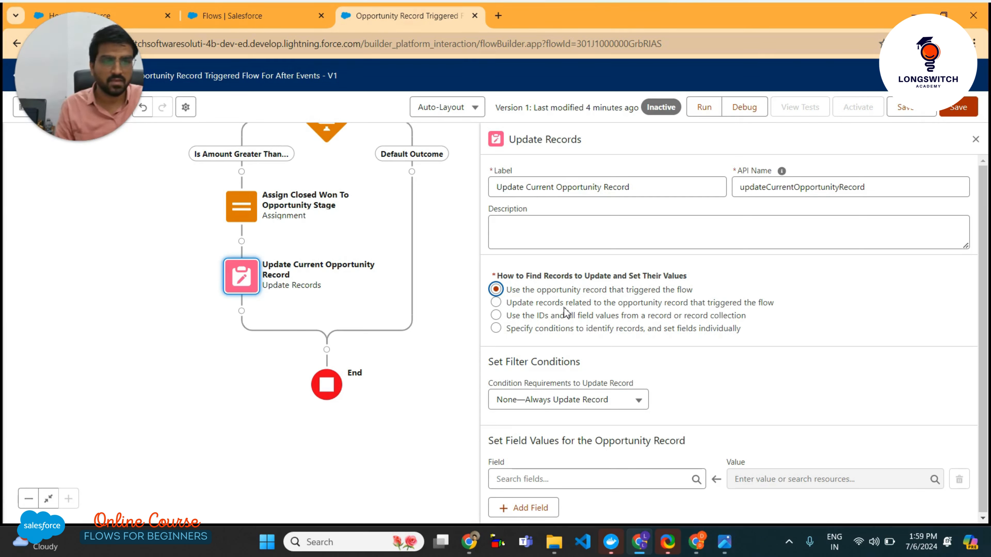
Set the element to use the IDs and all field values from the Triggering Opportunity record, and save the flow
left_click(566, 315)
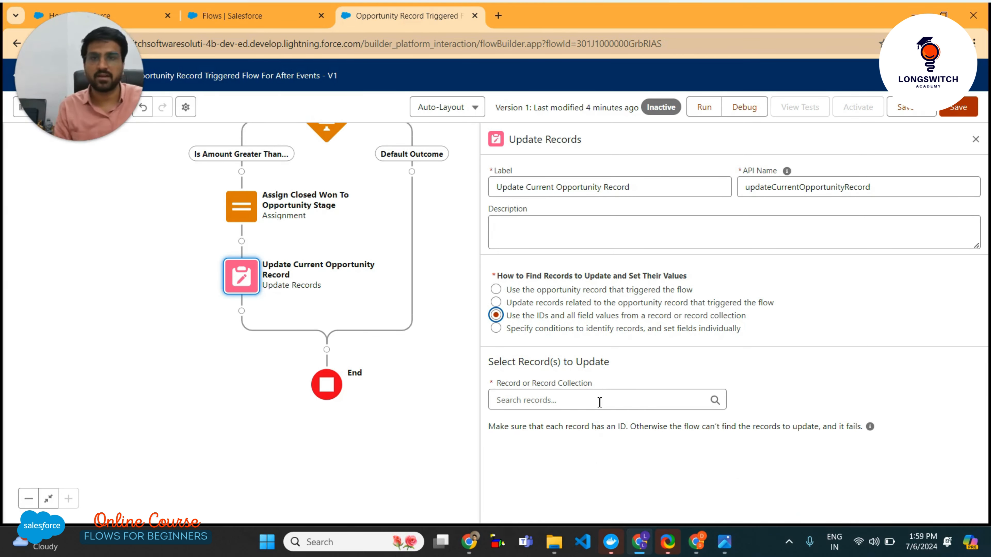
left_click(599, 401)
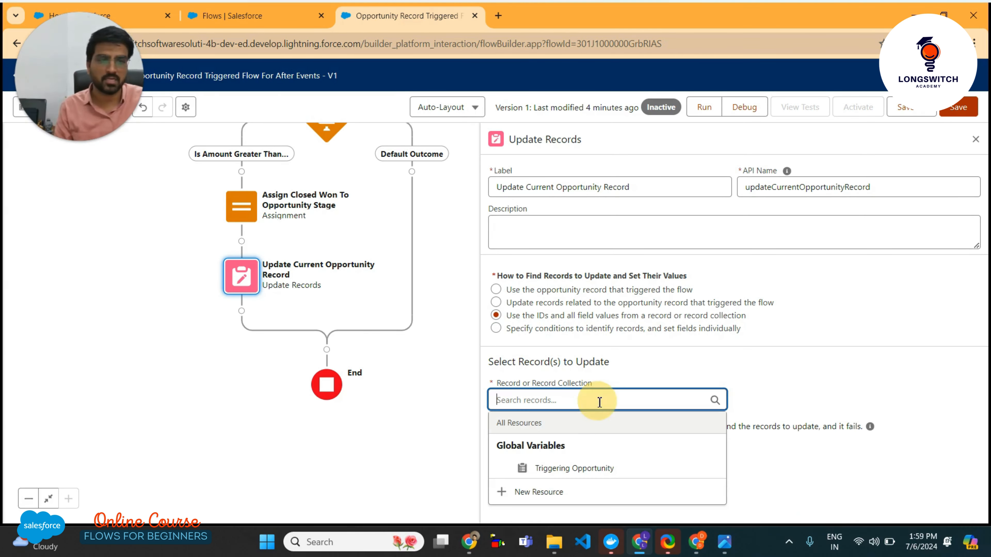
left_click(575, 470)
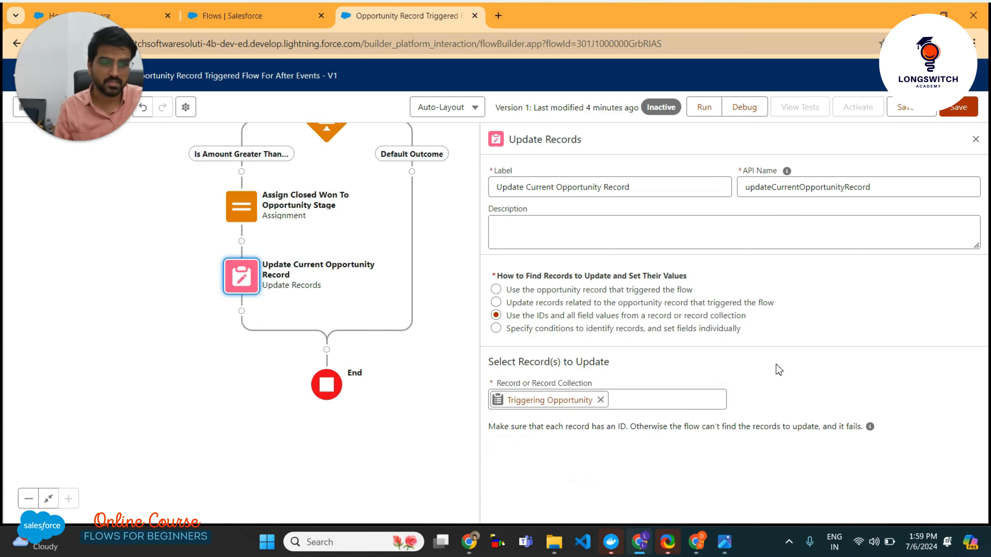
left_click(952, 111)
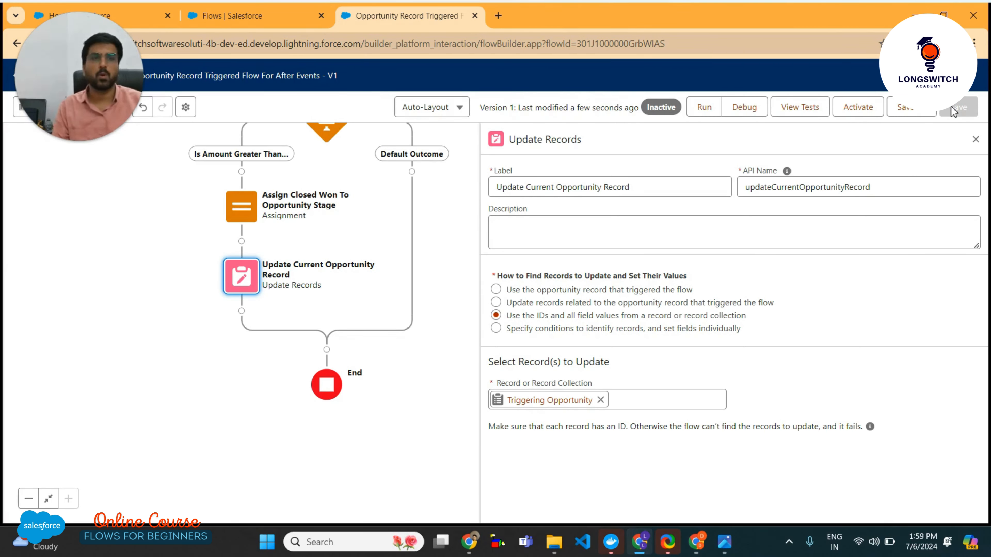
left_click(976, 141)
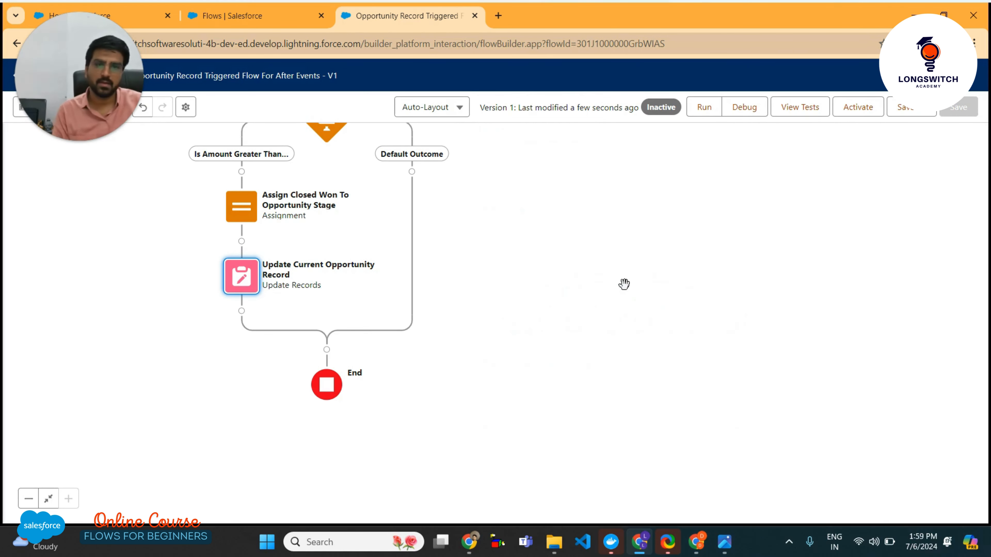
Add a fault path to the Update Current Opportunity Record element
left_click_drag(597, 302, 660, 254)
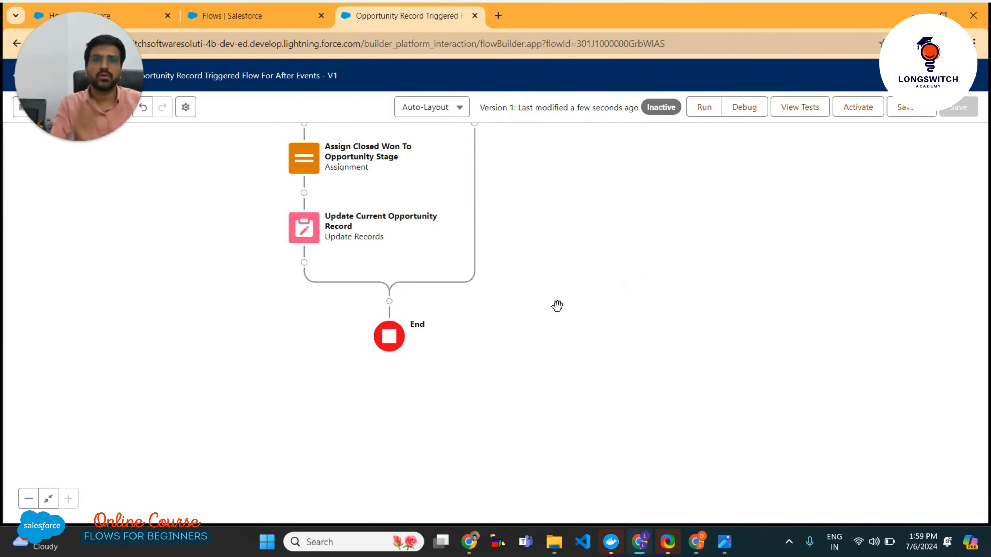
left_click(301, 237)
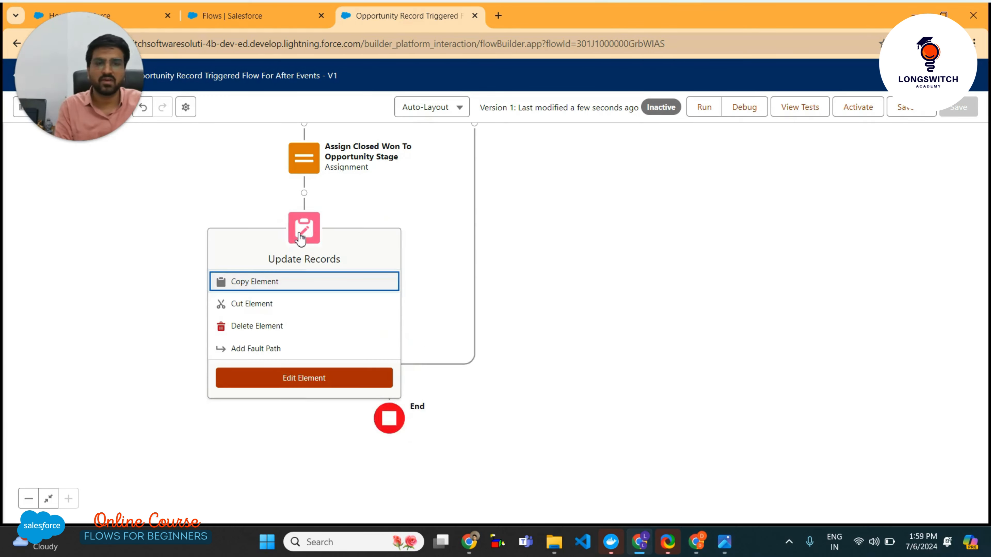
left_click(247, 348)
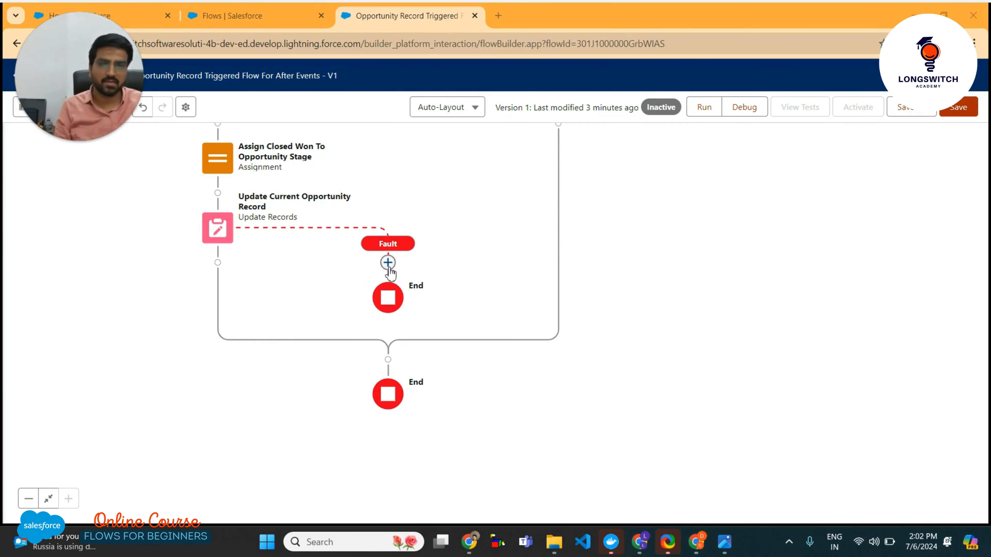
Add a Custom Error element to the fault path of Update Current Opportunity Record
left_click(388, 262)
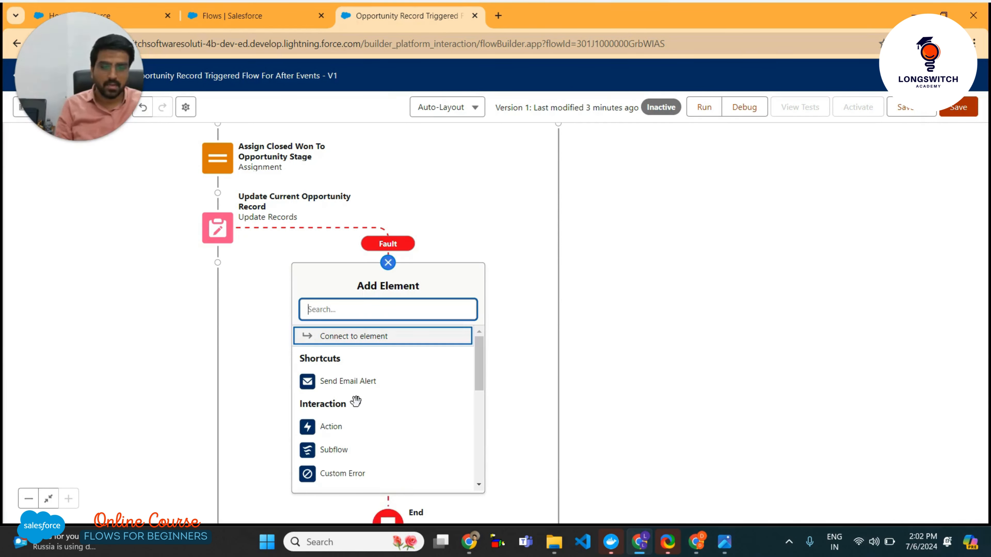
scroll(355, 406, "down", 2)
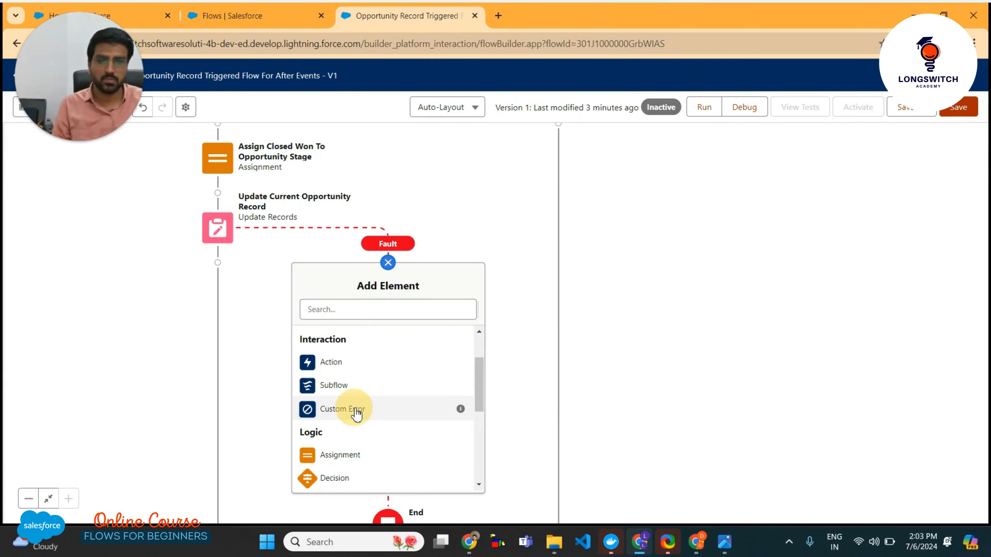
left_click(354, 409)
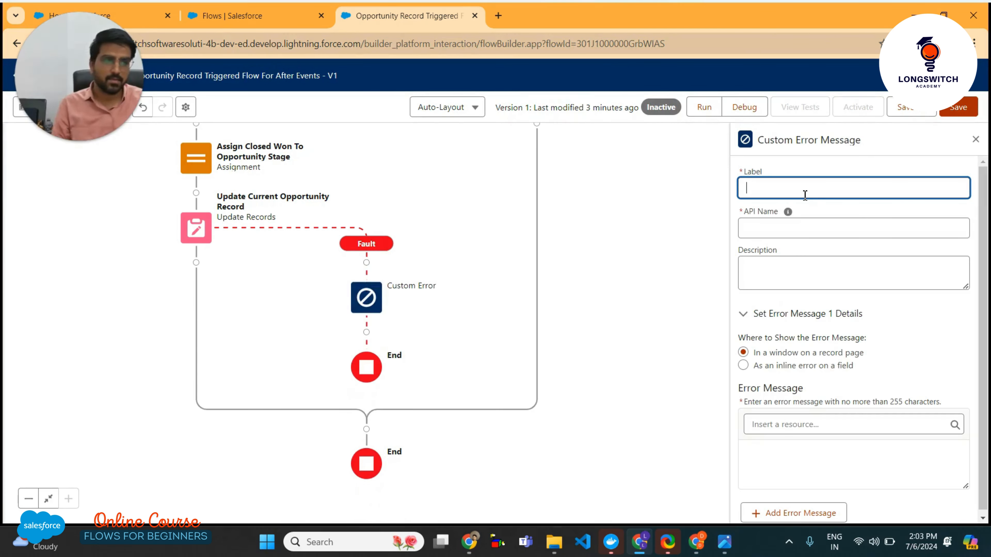
Label the custom error element "Custom Error Component To Handle Data Errors"
type("Custo")
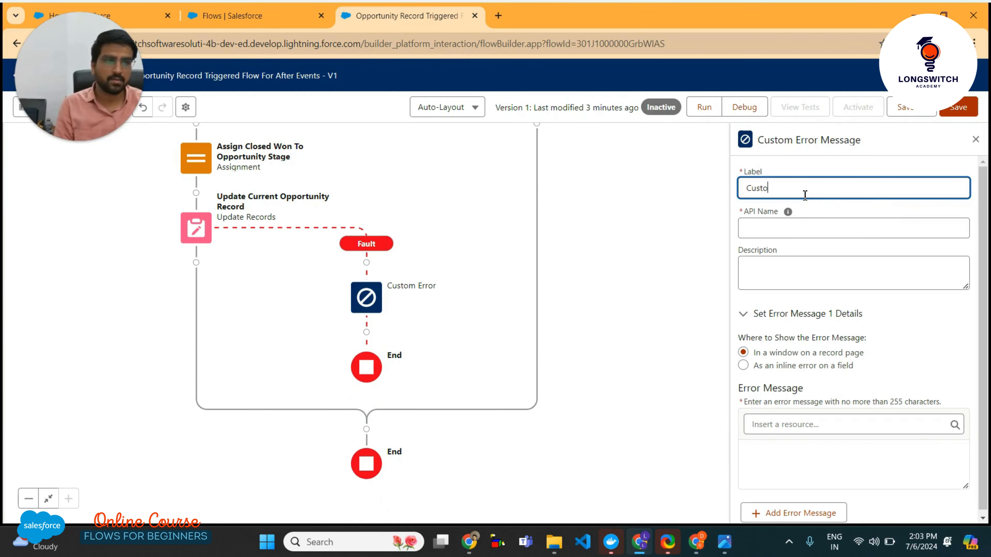
type("m ")
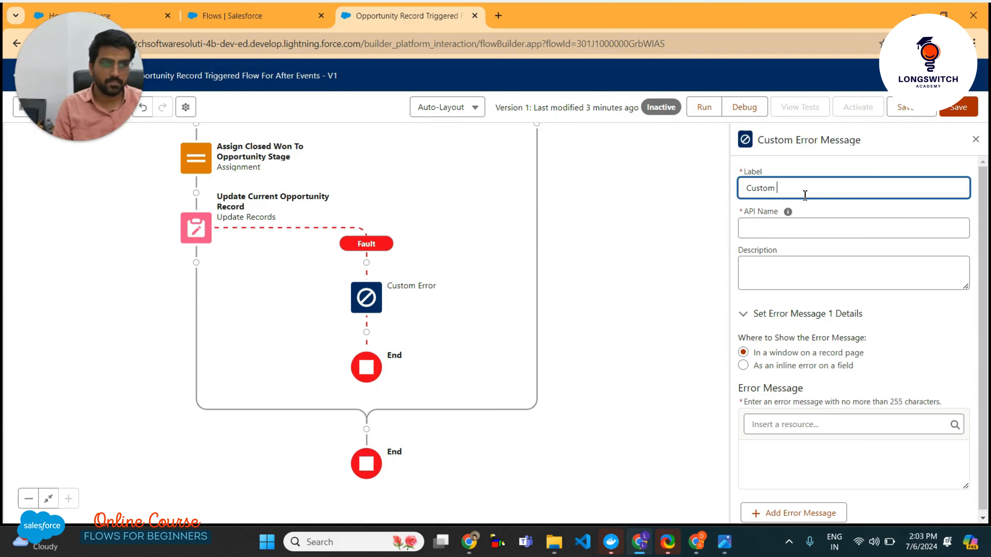
type("Error Component ")
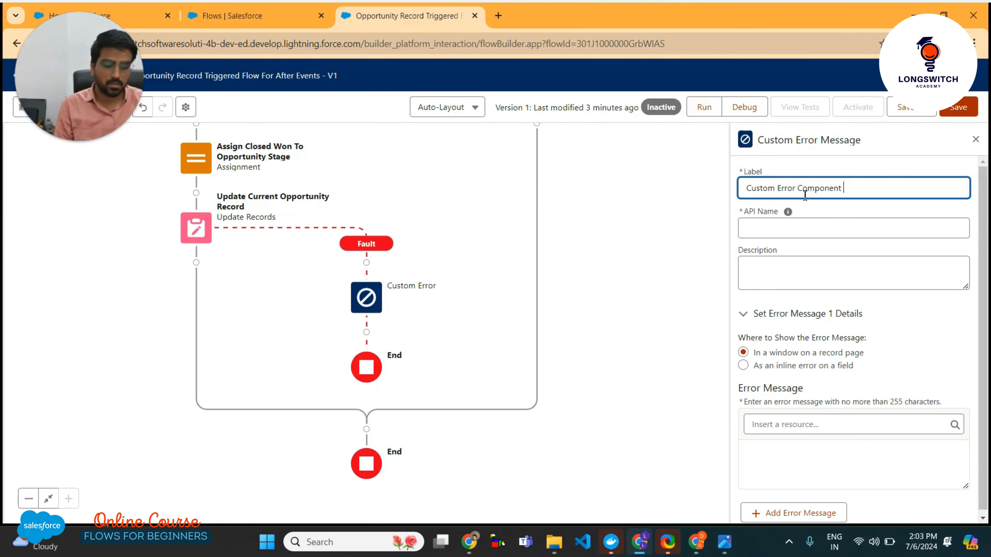
type("To hadn")
key("BackSpace")
key("BackSpace")
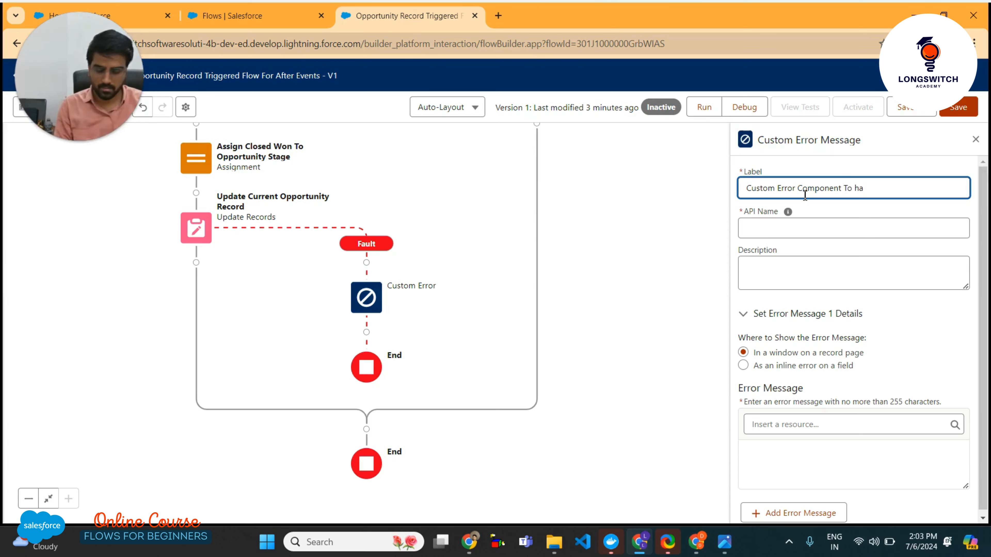
type("nd")
key("BackSpace")
key("BackSpace")
key("BackSpace")
key("BackSpace")
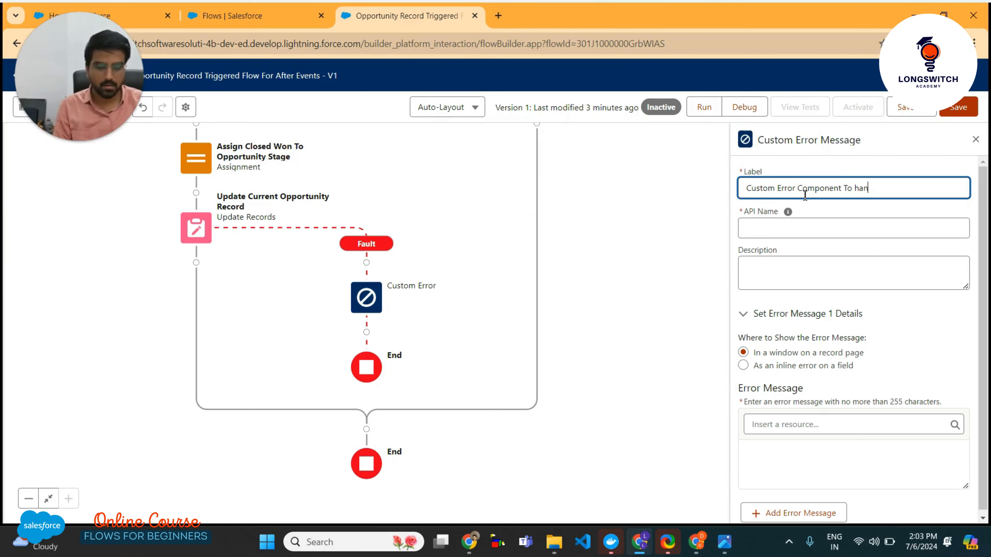
type("Han")
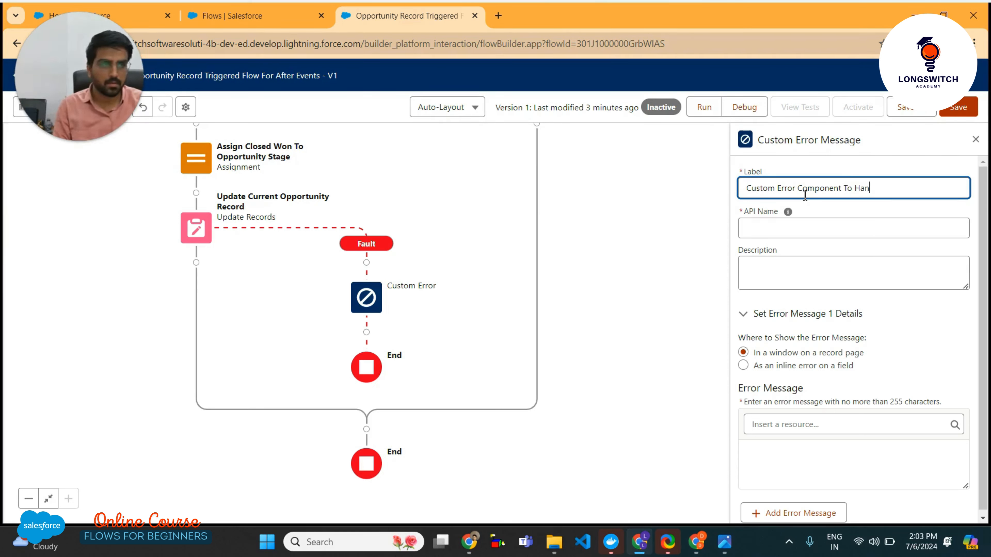
type("dle Data ")
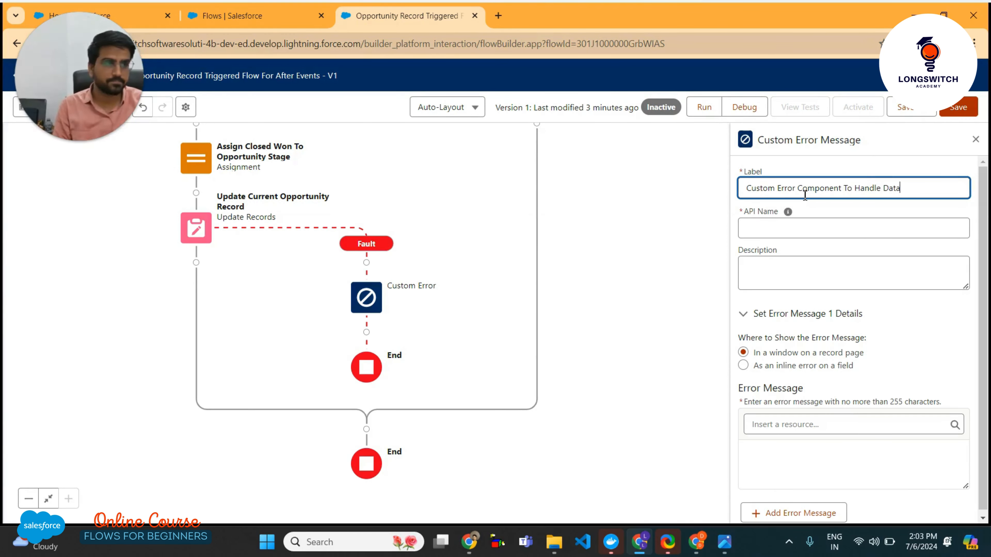
type("Errors")
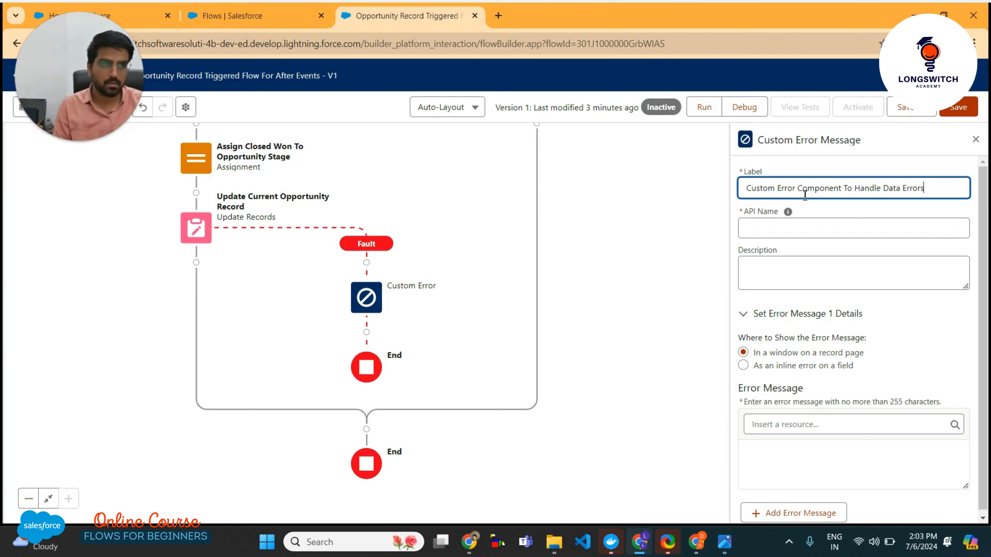
left_click(816, 249)
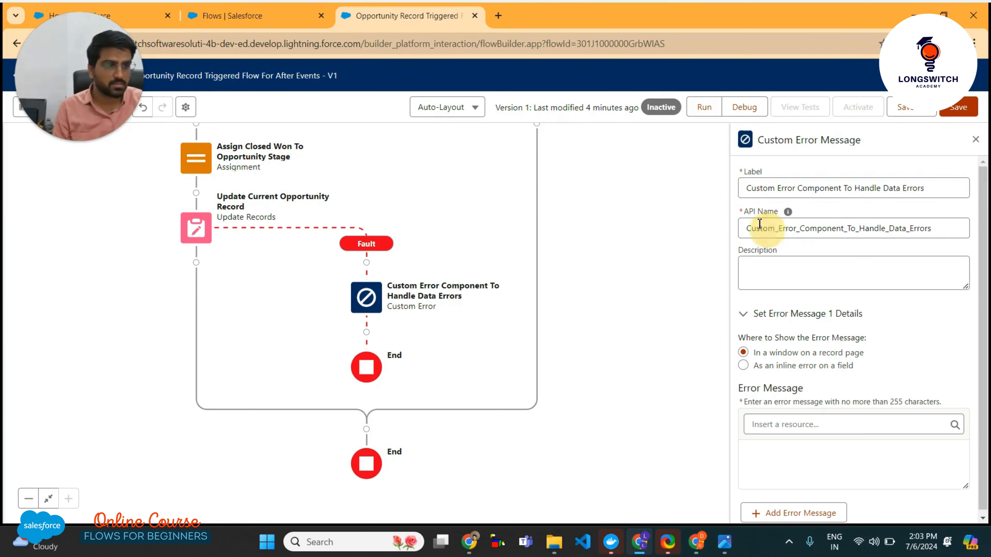
Change the custom error element's API name to customErrorComponentToHandleDataErrors, in camel case without underscores
left_click(785, 228)
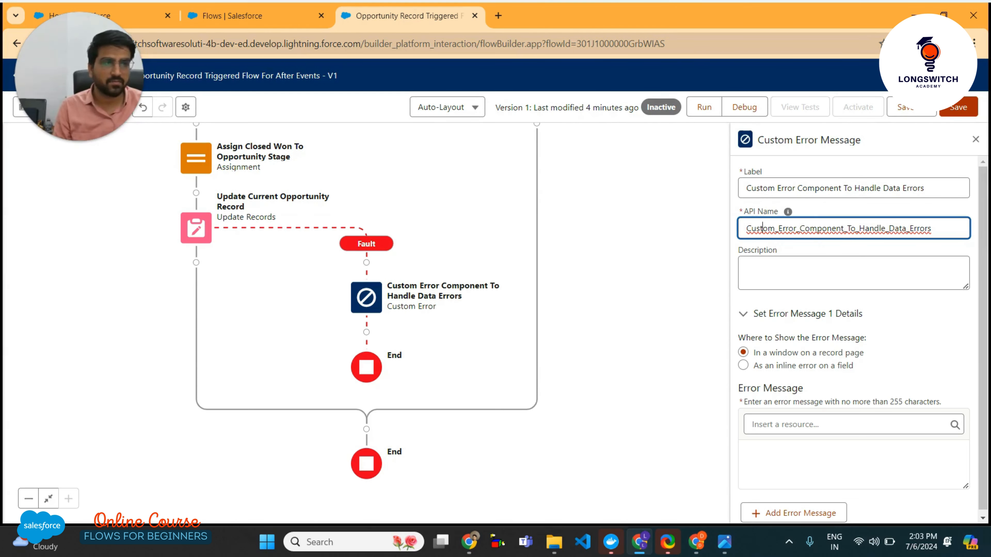
key("Left")
key("Left")
key("Left")
key("Left")
key("Right")
key("BackSpace")
type("c")
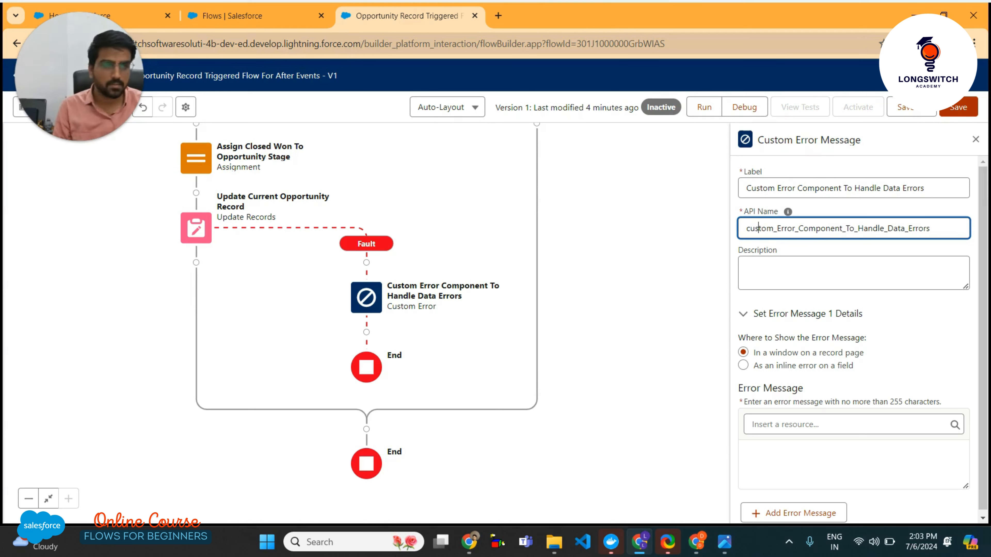
key("Right")
key("Right")
key("Right")
key("Delete")
key("Right")
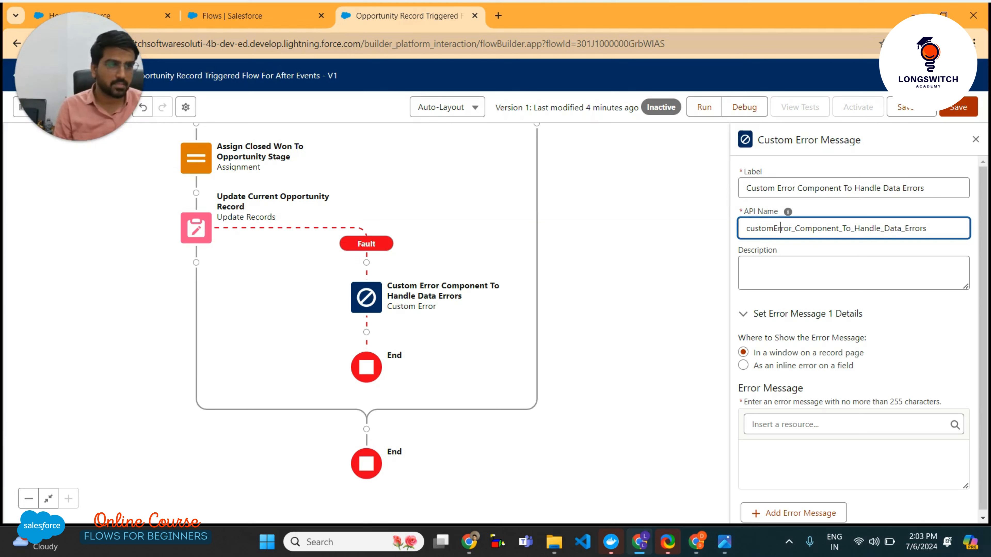
key("Right")
key("Right")
key("Delete")
key("Right")
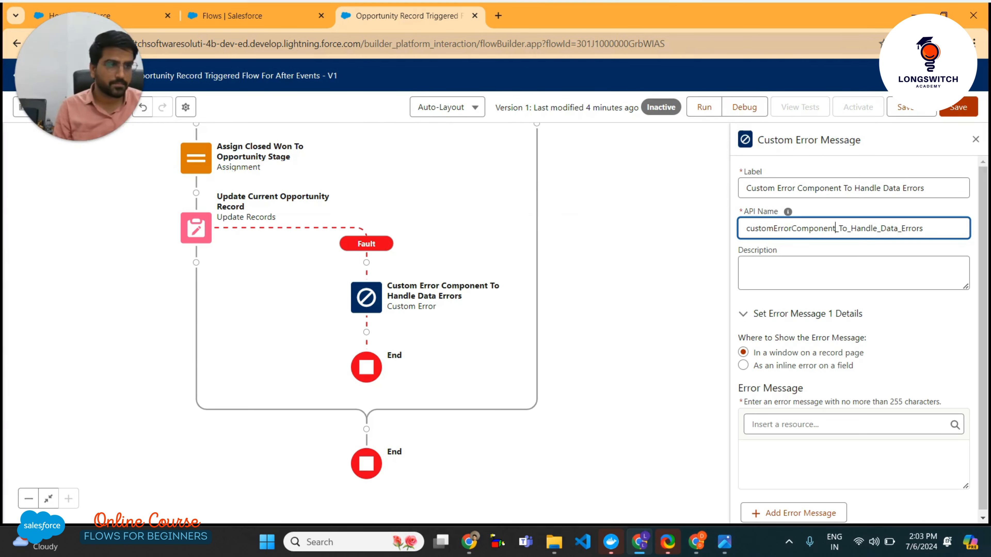
key("BackSpace")
key("Right")
key("Right")
key("Right")
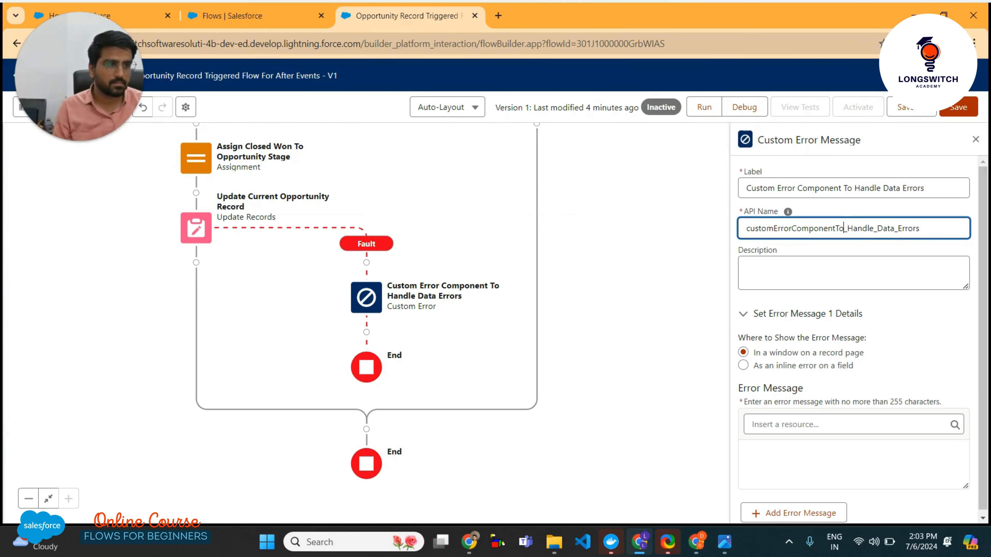
key("BackSpace")
key("Right")
key("Right")
key("Right")
key("Right")
key("Right")
key("Right")
key("Right")
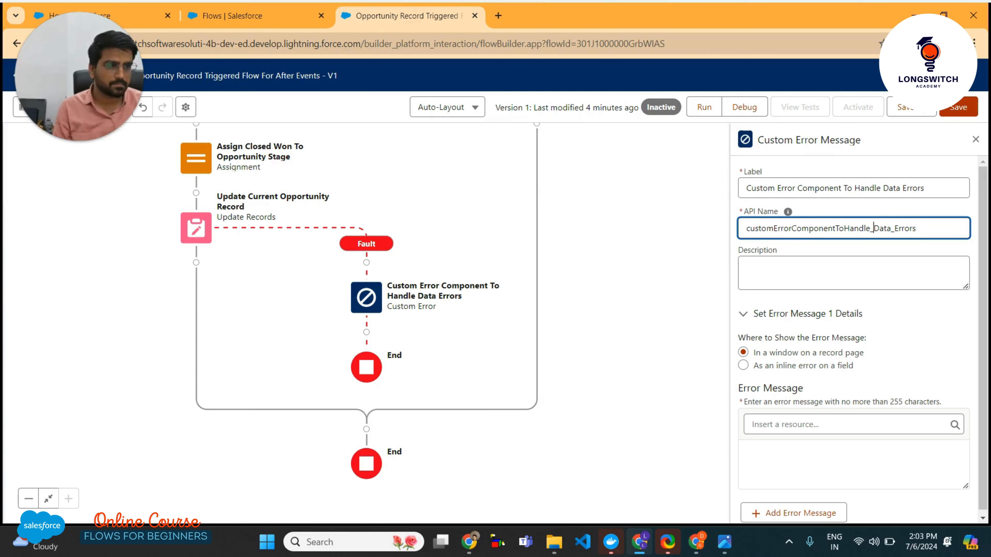
key("BackSpace")
key("Right")
key("Right")
key("Right")
key("Right")
key("Right")
key("BackSpace")
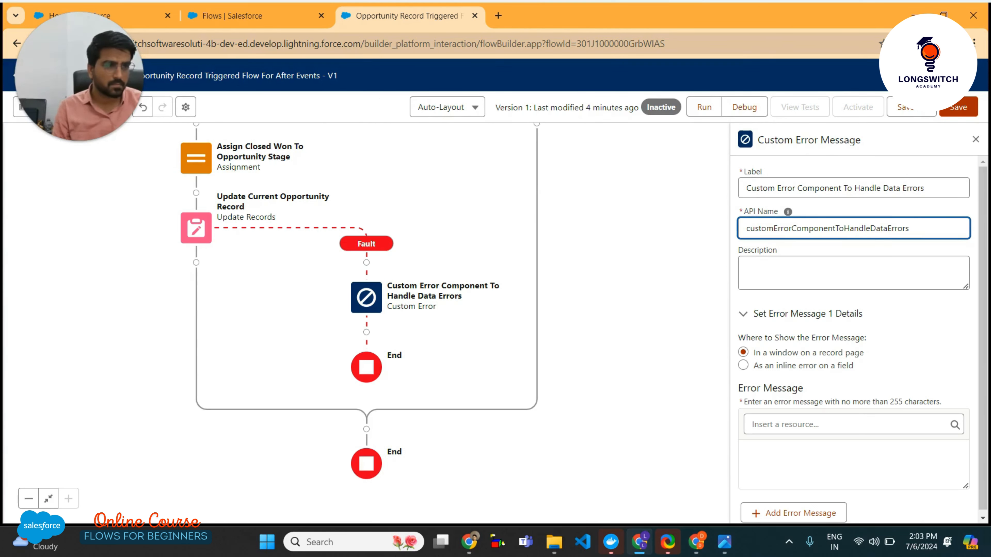
left_click(912, 330)
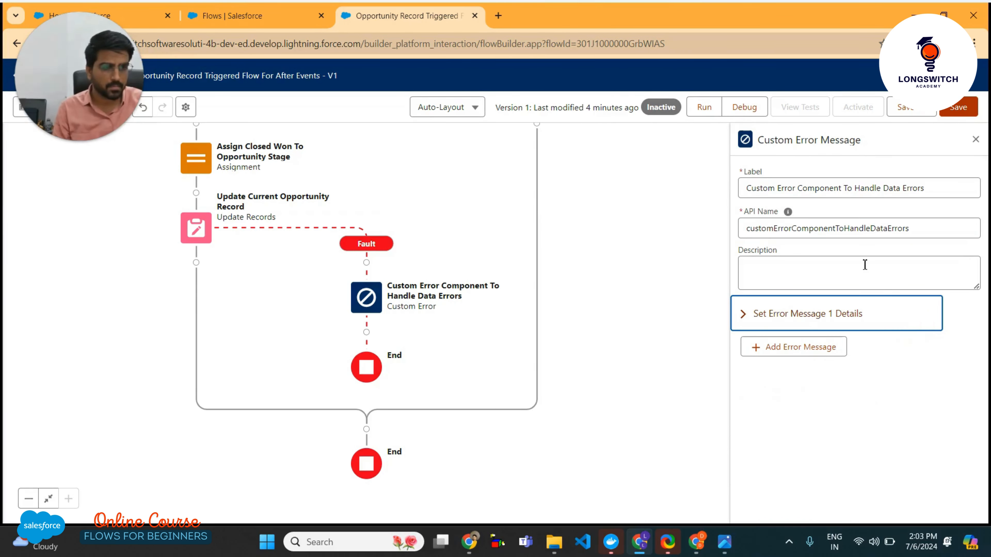
Show error message 1 as an inline error on the Stage field
left_click(746, 315)
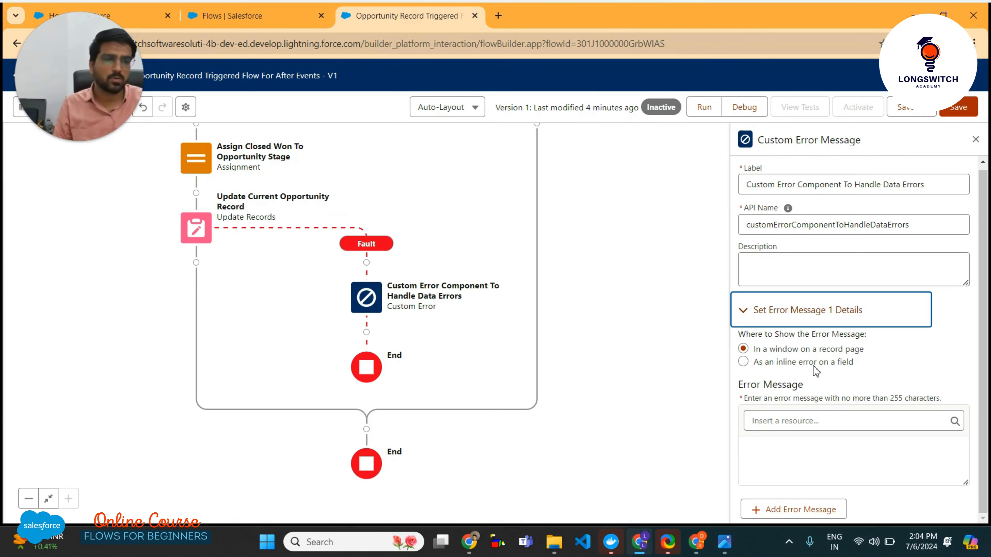
left_click(829, 365)
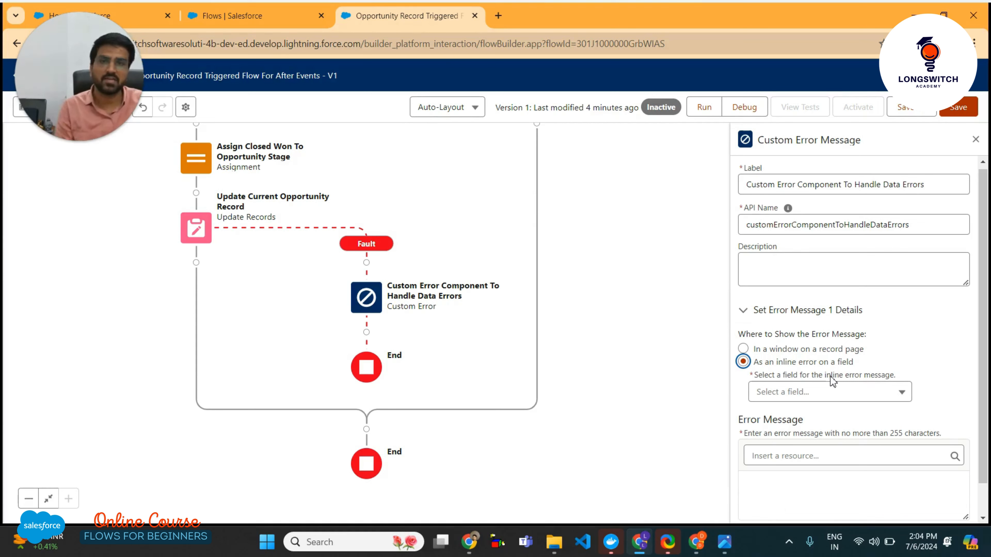
left_click(839, 391)
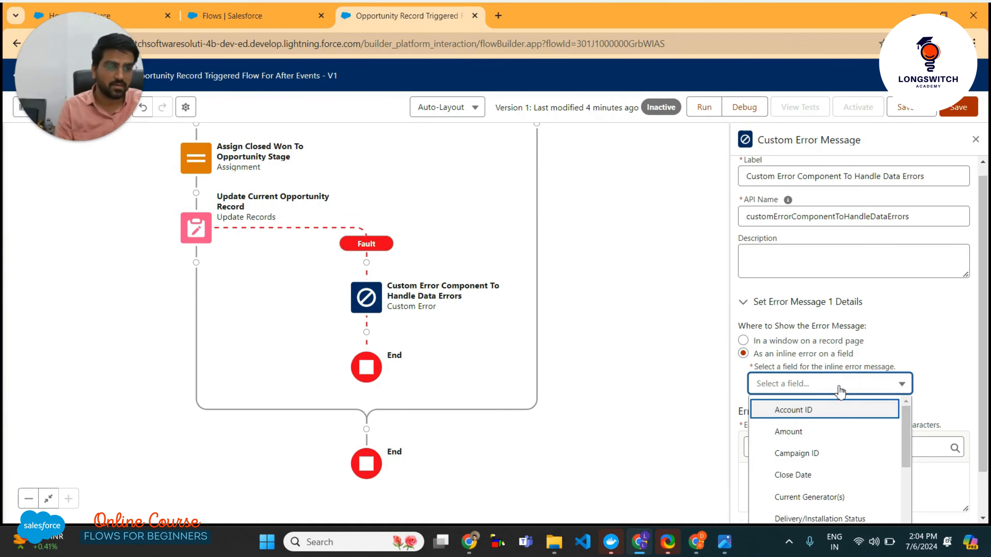
scroll(840, 434, "down", 8)
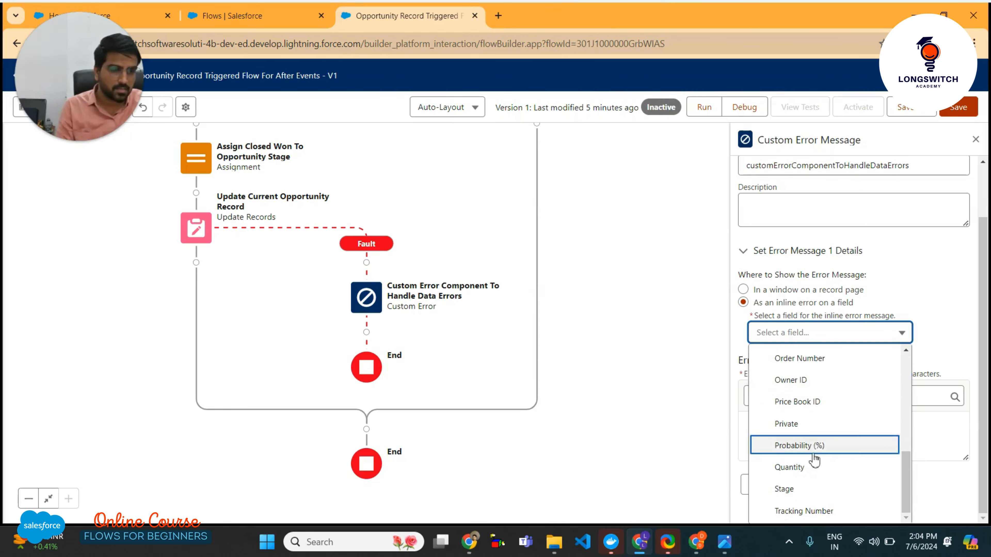
left_click(806, 487)
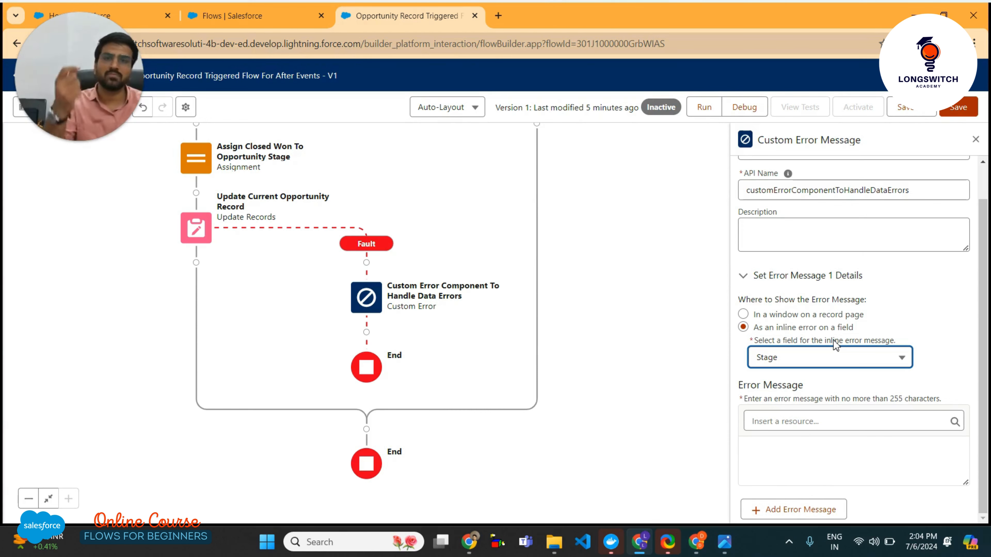
Insert {!$Flow.FaultMessage} as the custom error message, save the flow and close the element's properties
left_click_drag(498, 190, 492, 411)
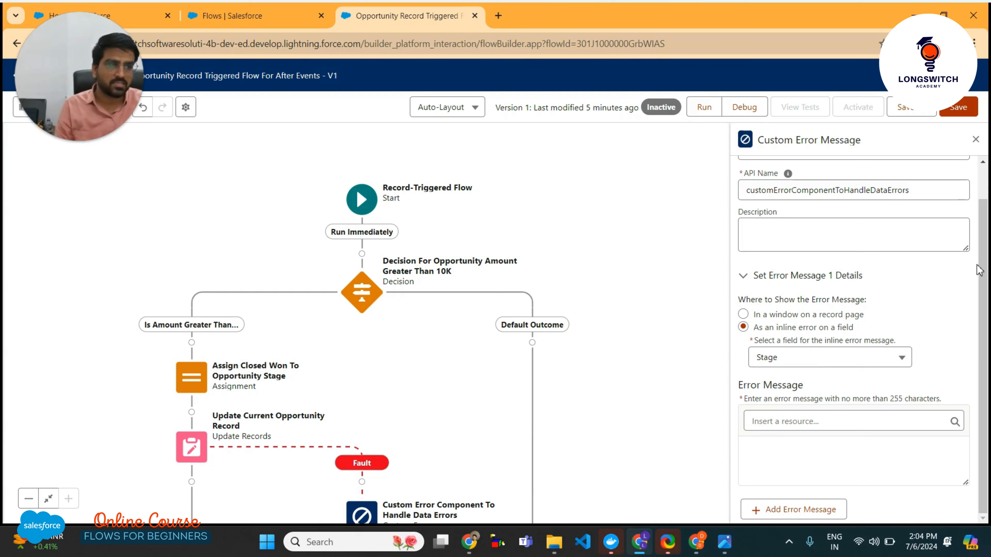
left_click(979, 292)
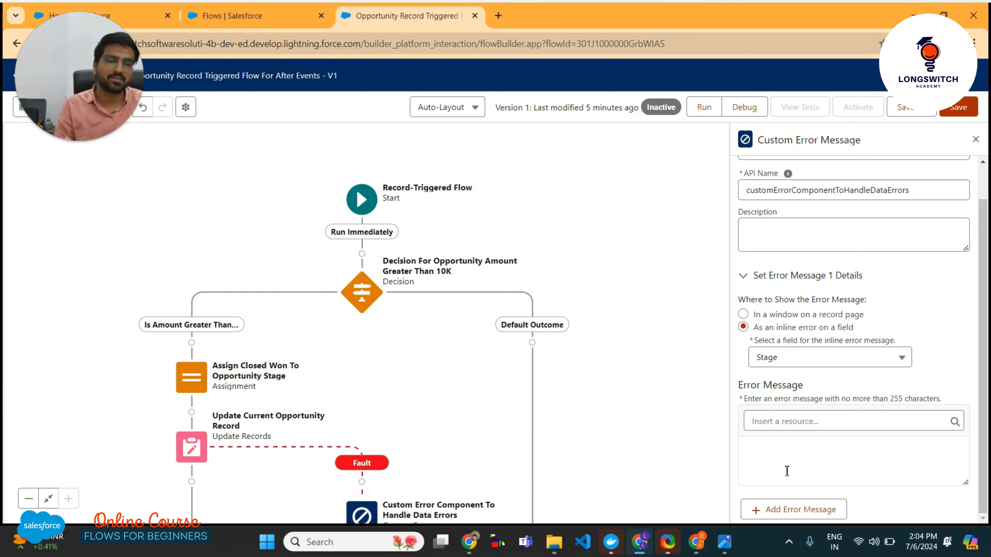
left_click(833, 417)
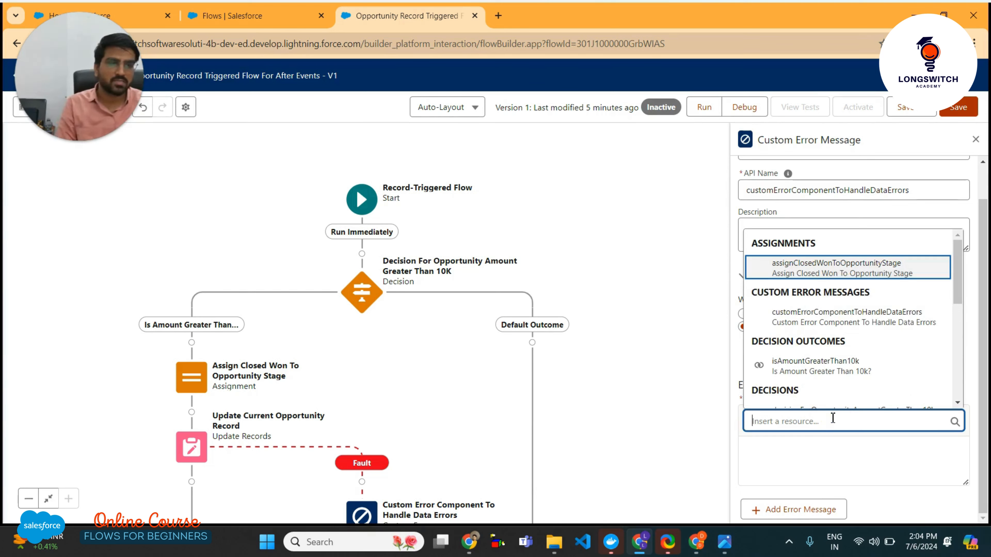
scroll(864, 351, "down", 8)
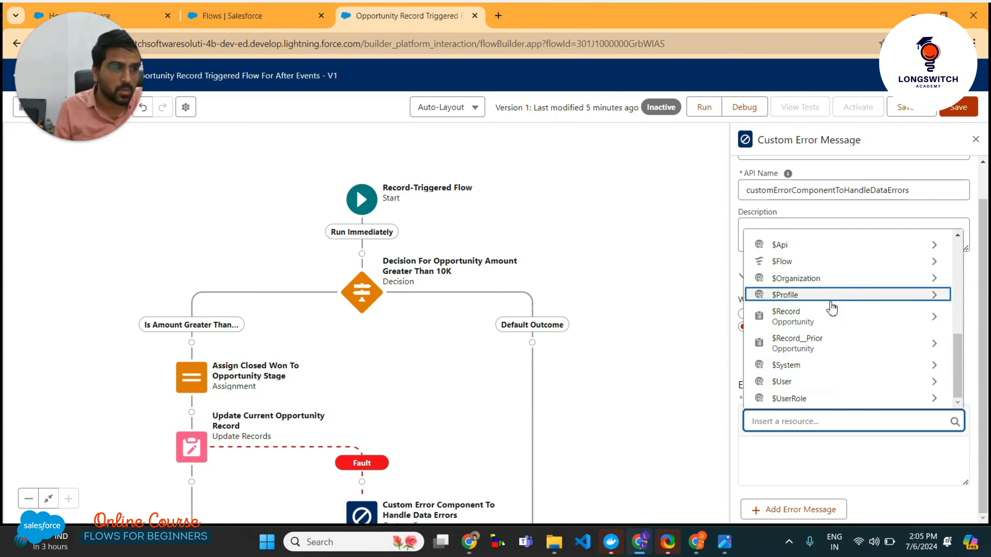
left_click(834, 263)
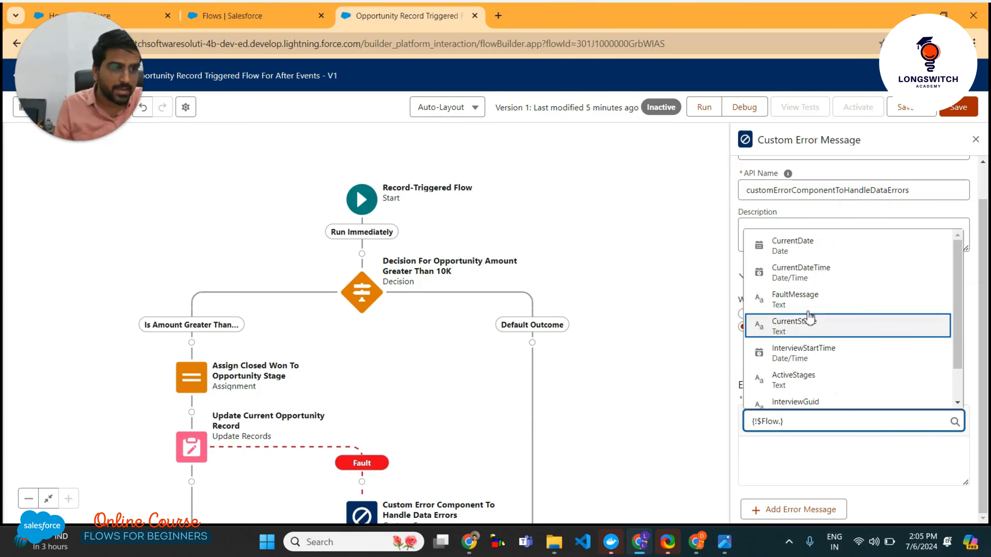
left_click(807, 299)
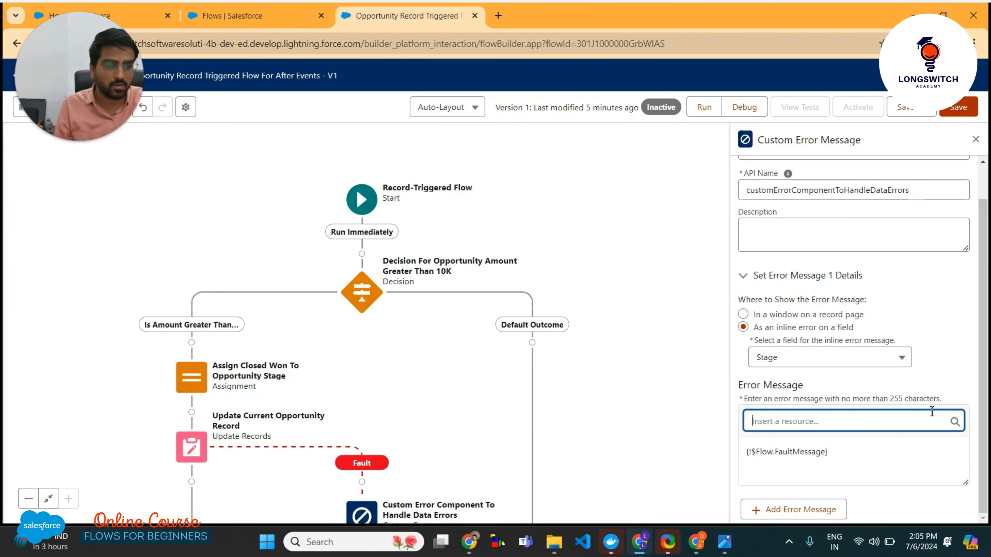
left_click(959, 109)
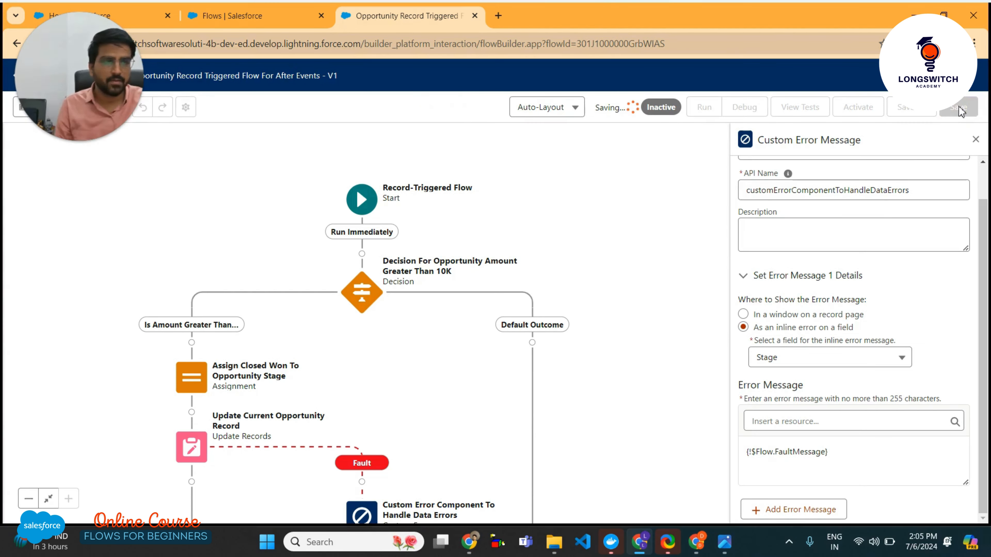
left_click(975, 139)
Review the flow from the start element's trigger settings through the decision, assignment and record update to the fault path
left_click_drag(721, 215, 742, 316)
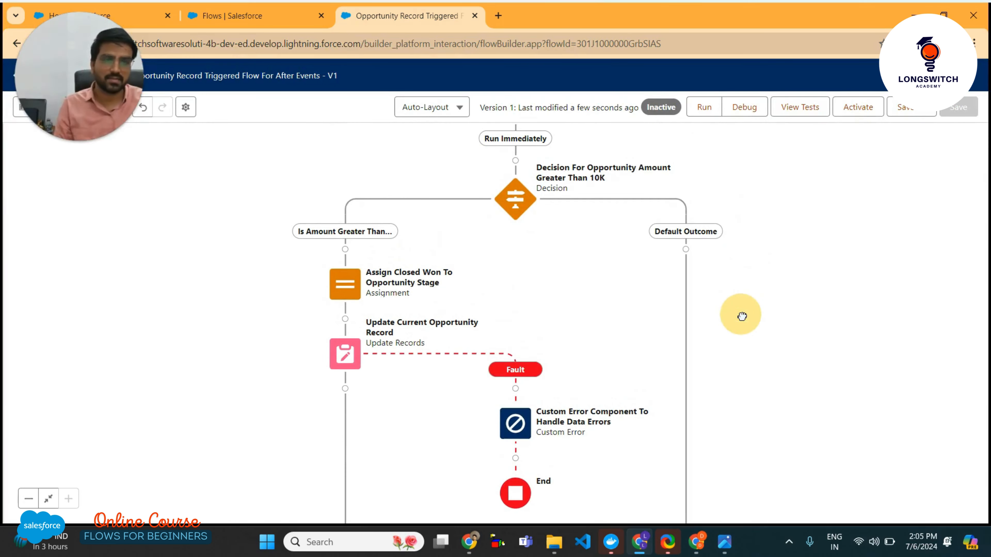
left_click_drag(814, 328, 785, 472)
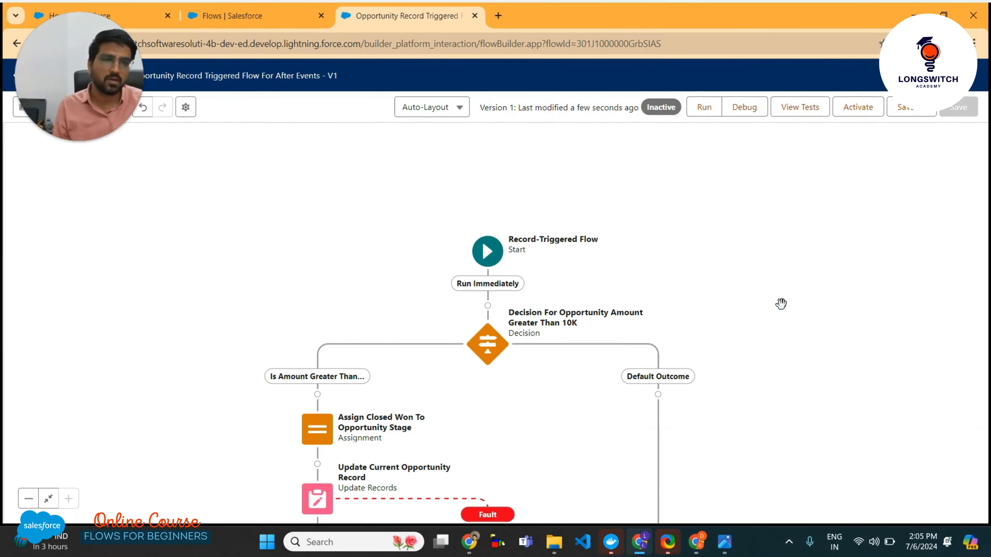
left_click_drag(760, 313, 759, 259)
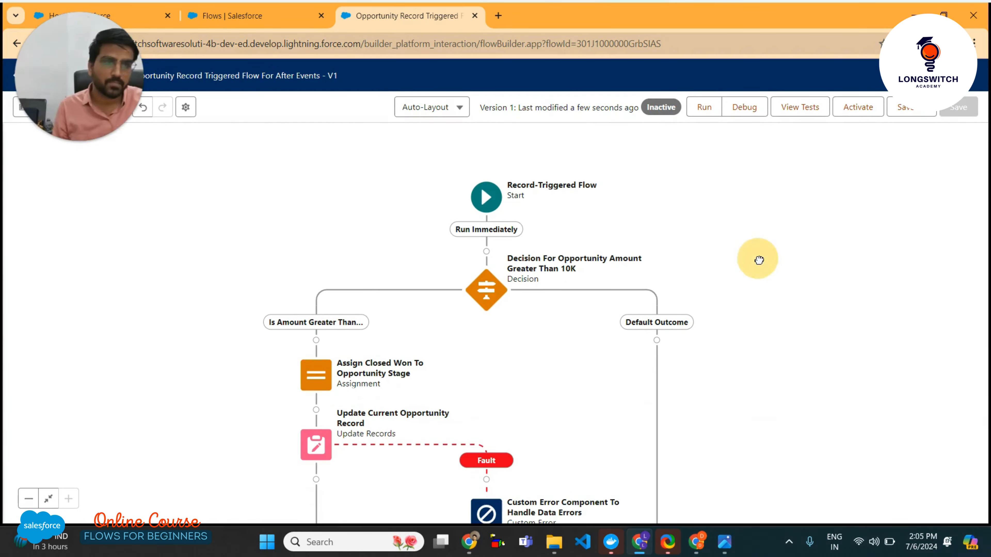
left_click(486, 201)
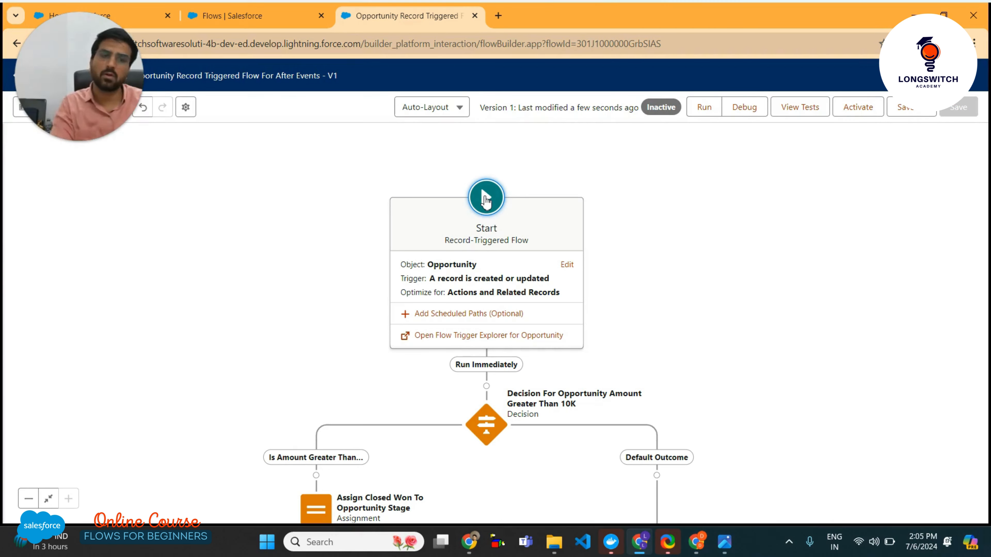
scroll(796, 331, "down", 5)
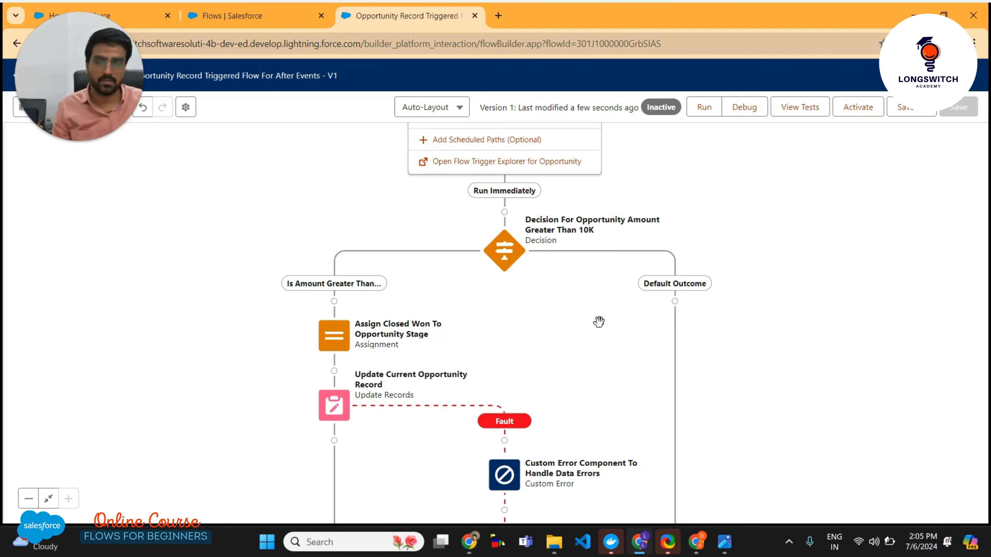
left_click_drag(549, 310, 553, 255)
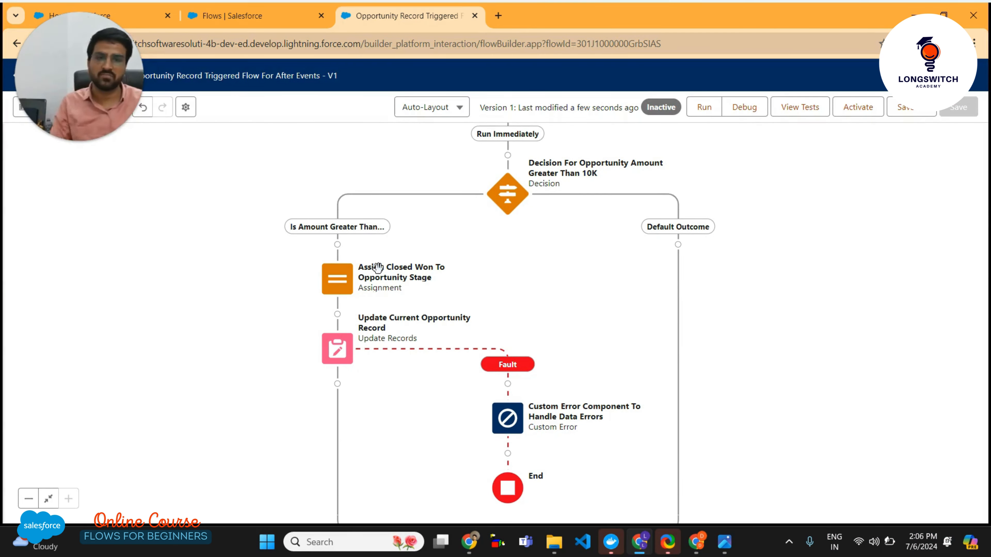
left_click_drag(413, 390, 403, 273)
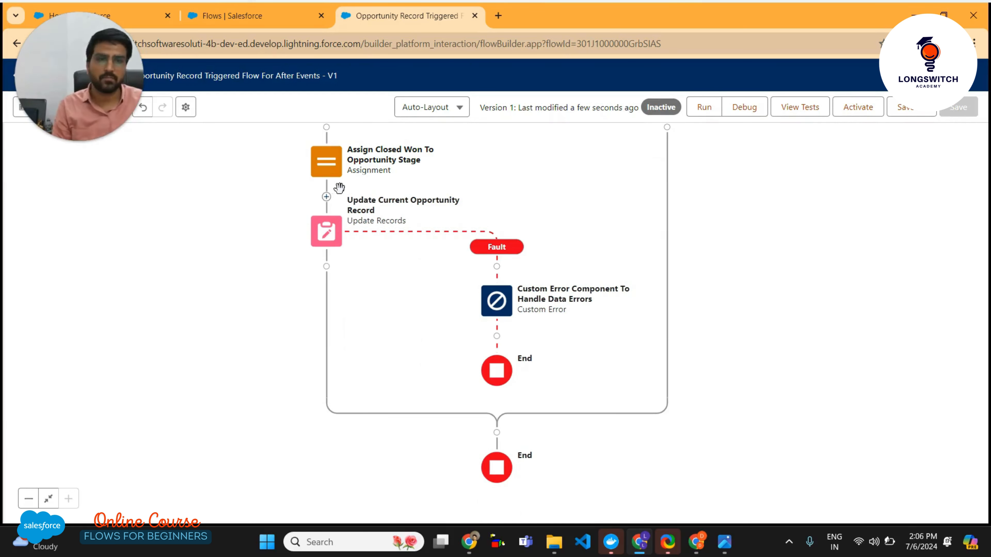
left_click_drag(310, 122, 289, 187)
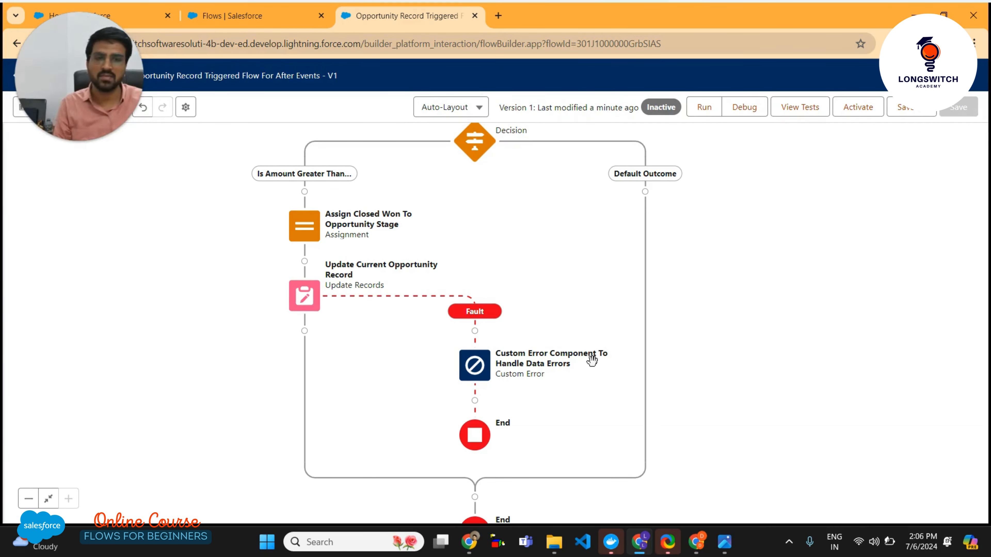
left_click_drag(582, 327, 463, 234)
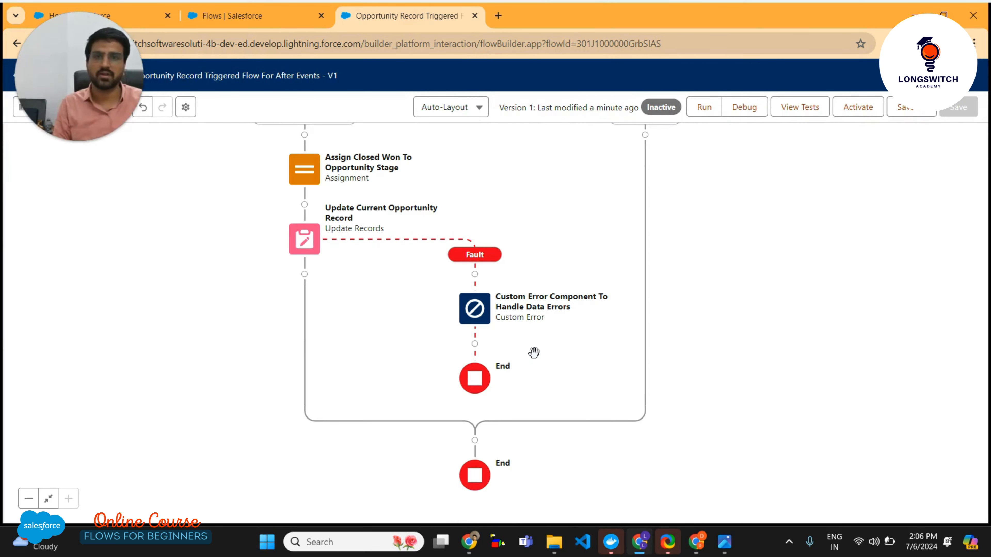
left_click_drag(813, 239, 808, 311)
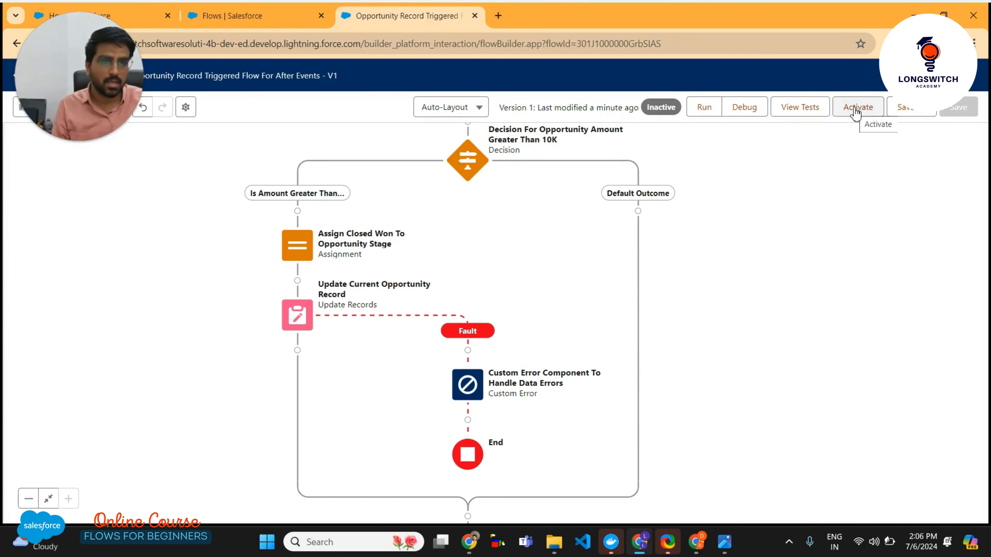
left_click(744, 109)
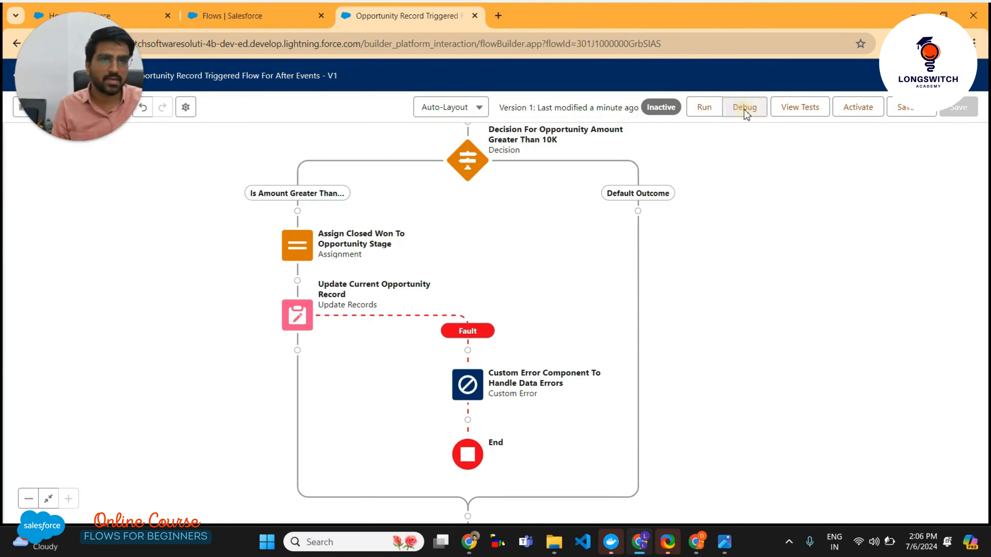
scroll(575, 230, "down", 3)
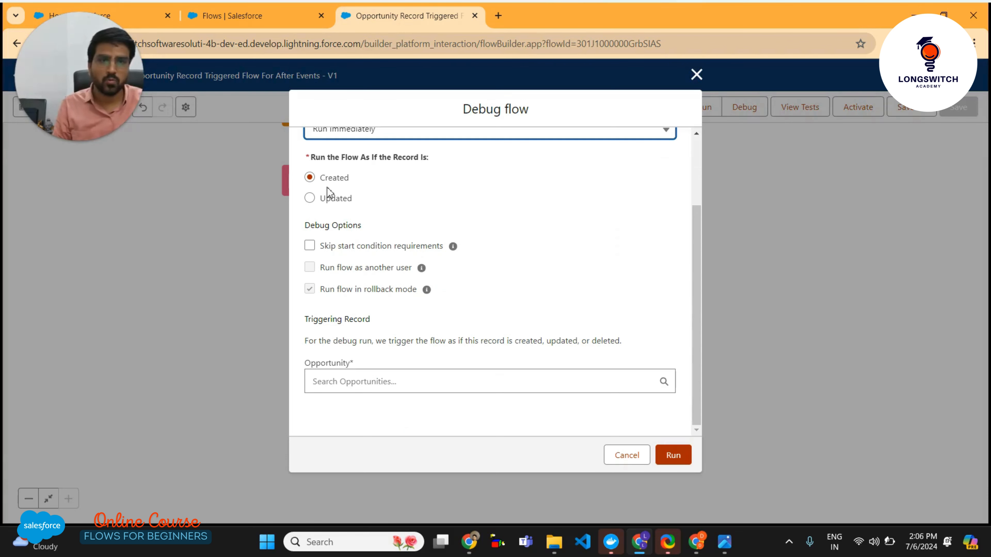
left_click(620, 456)
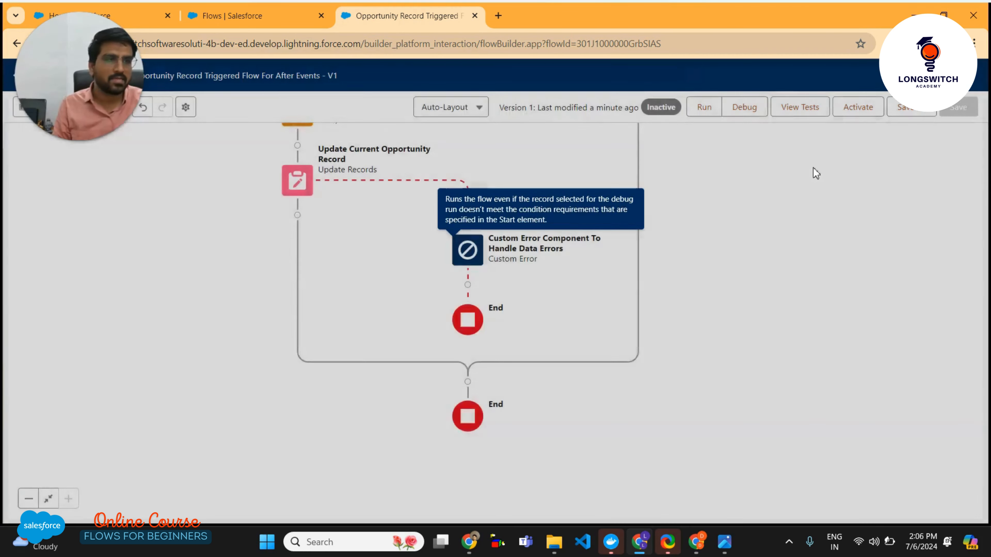
Activate version 1 of the Opportunity record-triggered flow
left_click_drag(783, 168, 792, 256)
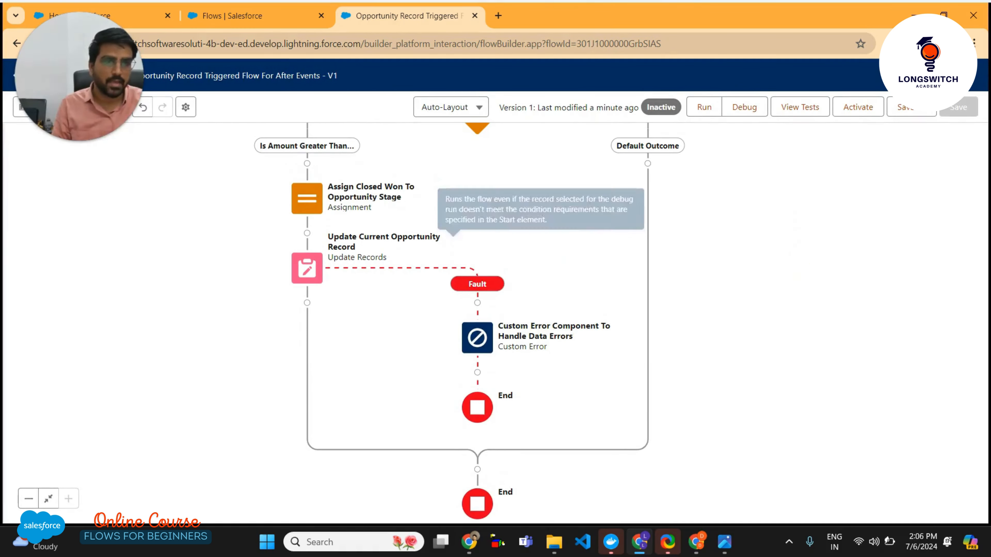
left_click(853, 111)
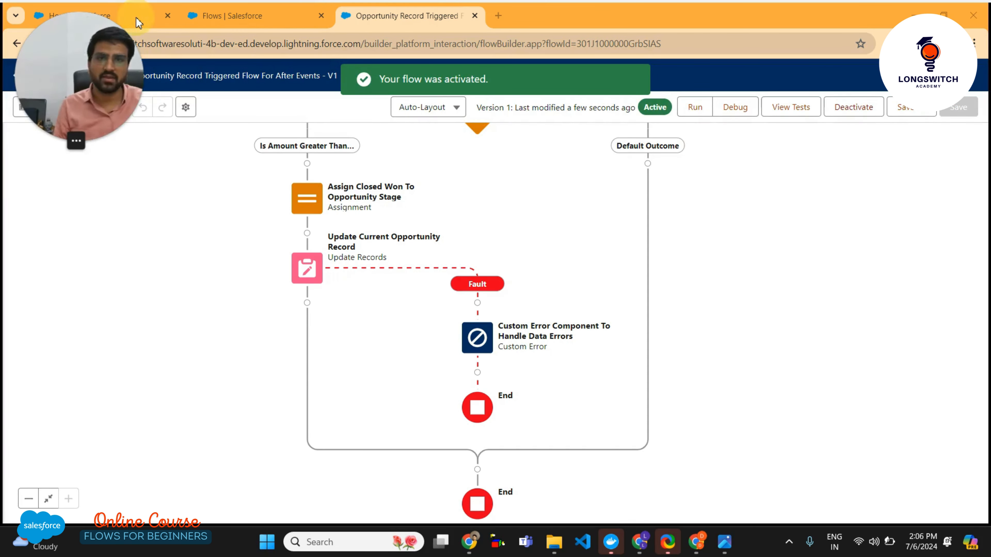
left_click_drag(89, 51, 913, 427)
Switch to the Sales app's Opportunities list and start a new opportunity record
left_click(88, 19)
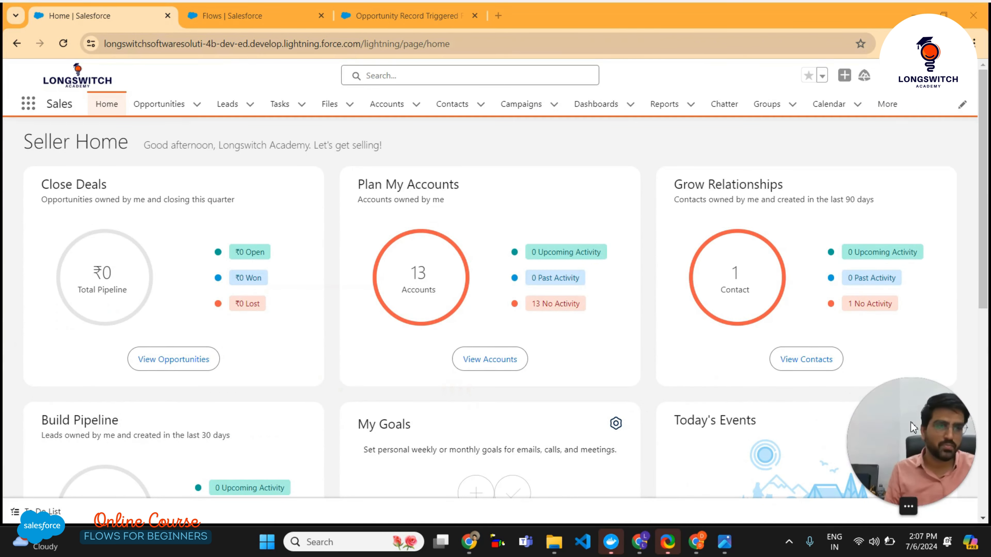
left_click(168, 107)
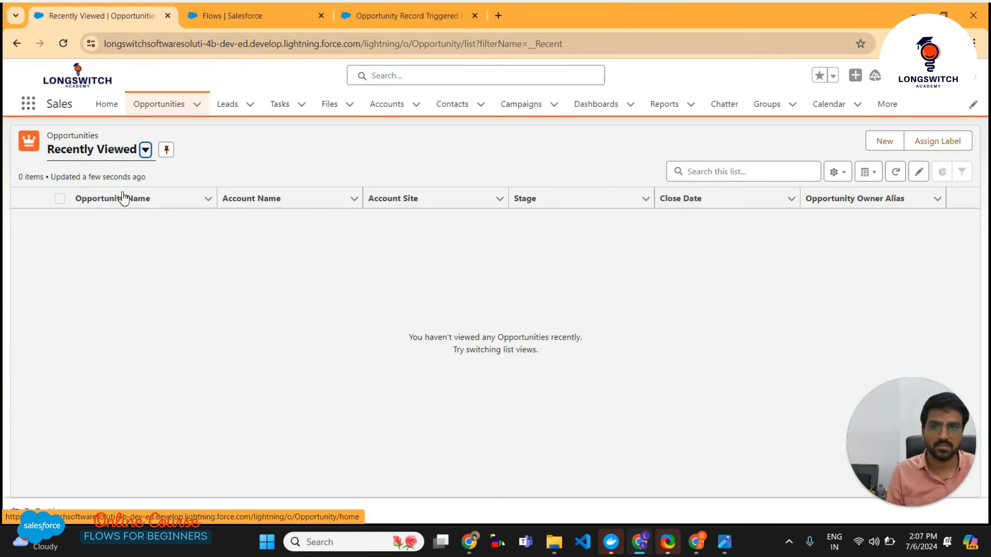
left_click(890, 146)
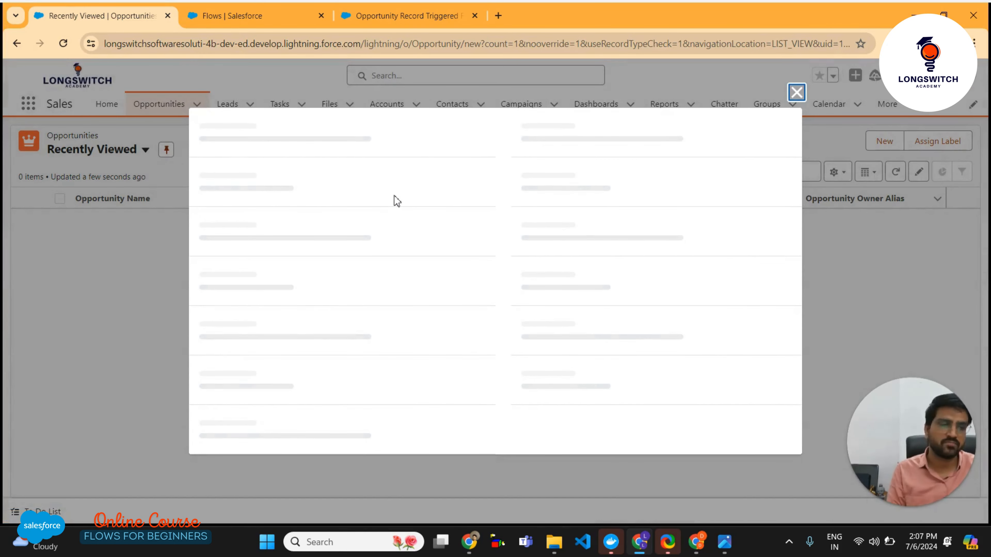
Enter Longswitch Academy 10K Or More as the opportunity name
left_click(322, 250)
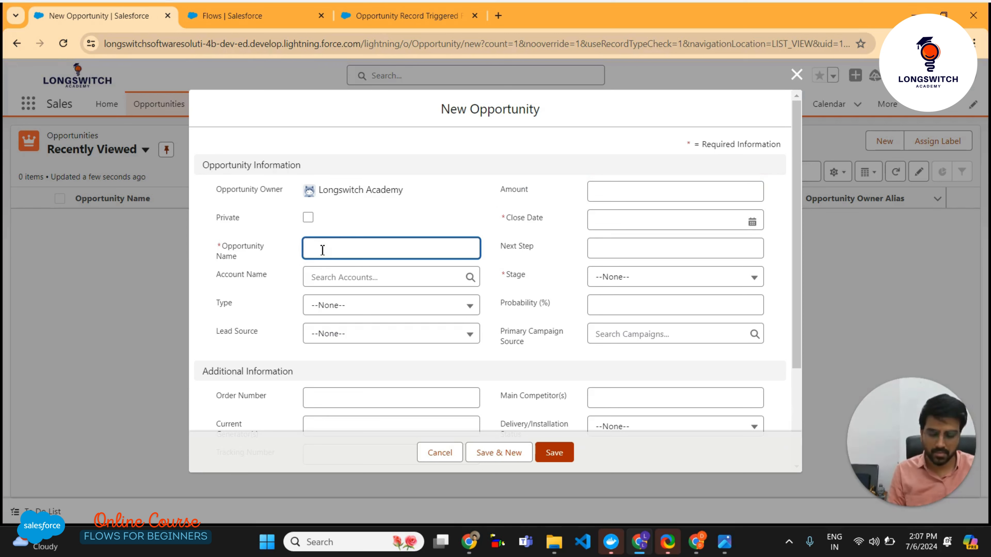
type("Longsqw")
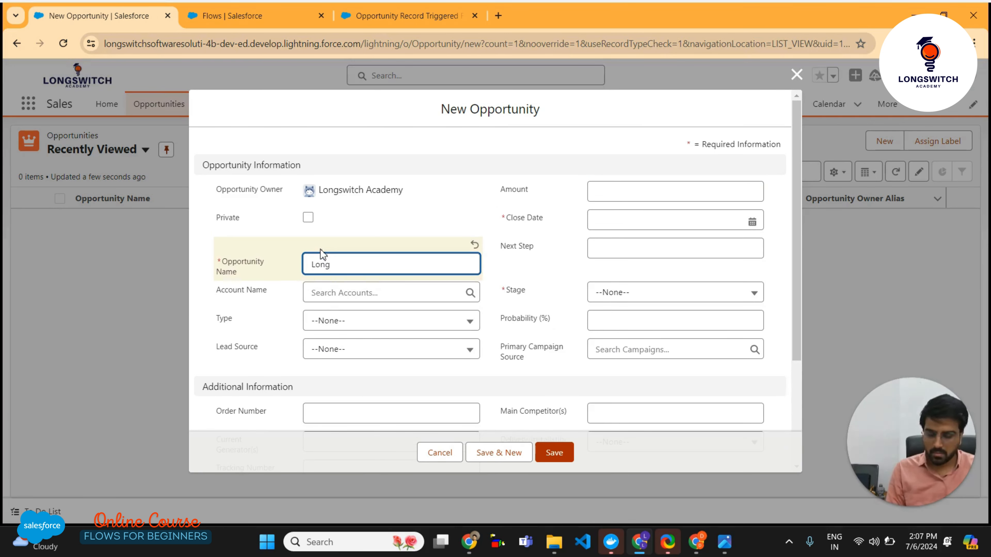
key("BackSpace")
key("BackSpace")
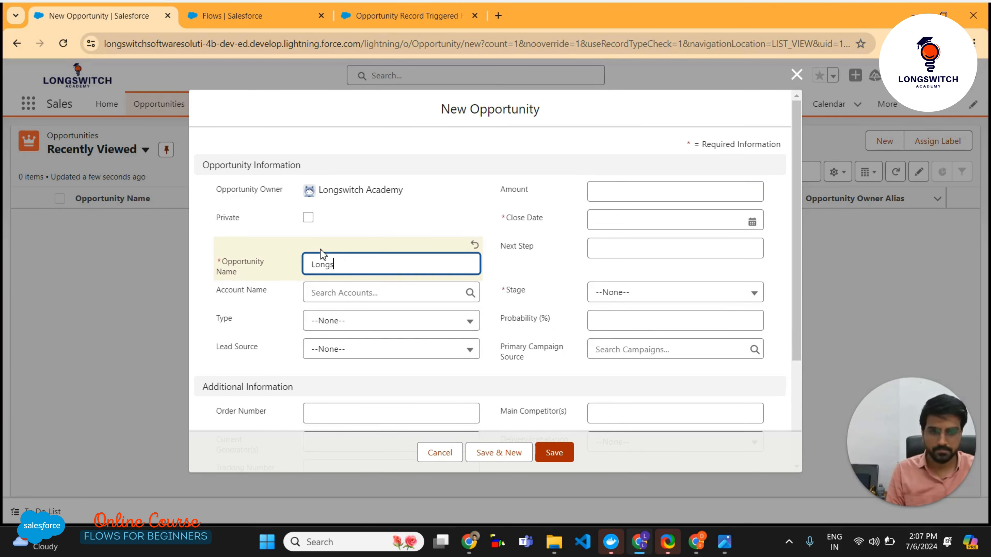
type("witch ")
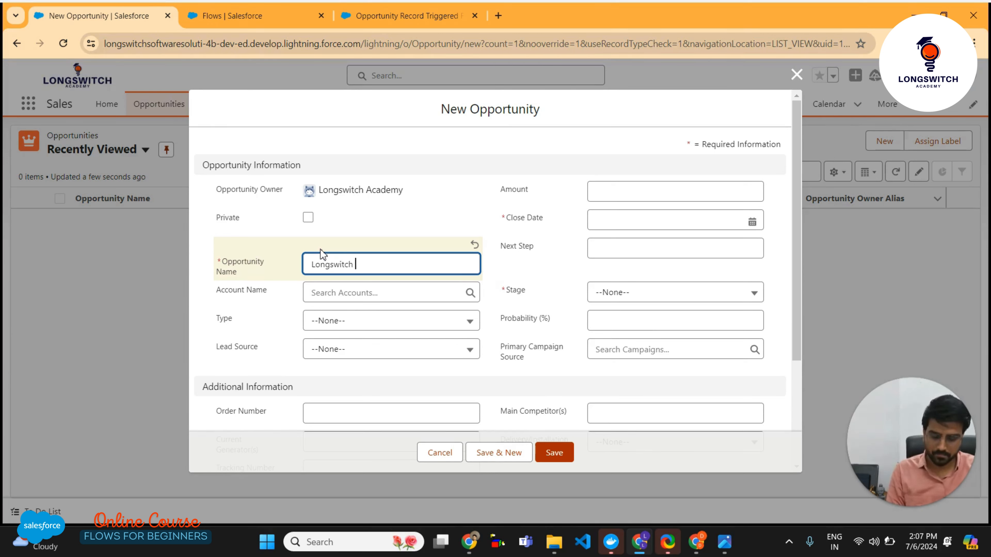
type("AcADM")
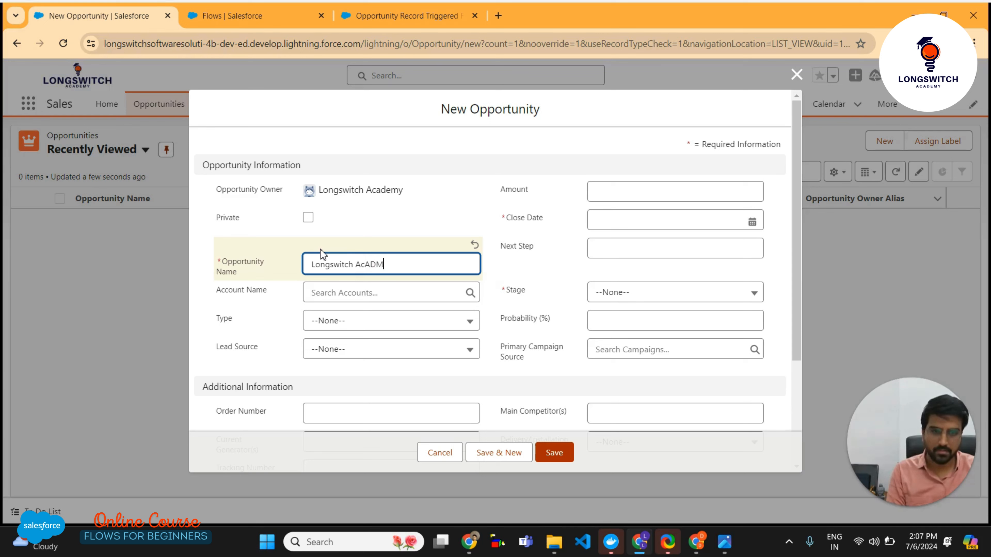
key("BackSpace")
key("BackSpace")
type("ademy A")
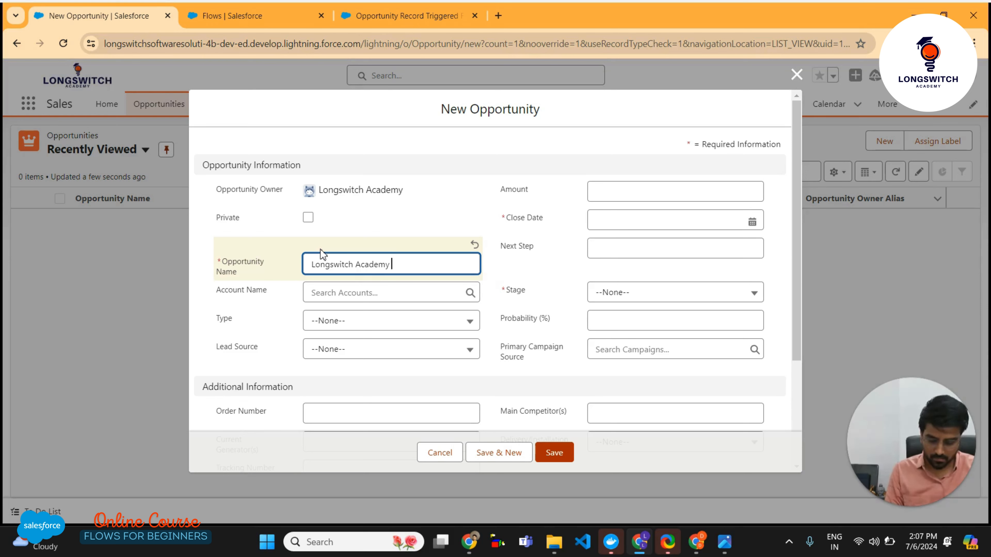
type("10")
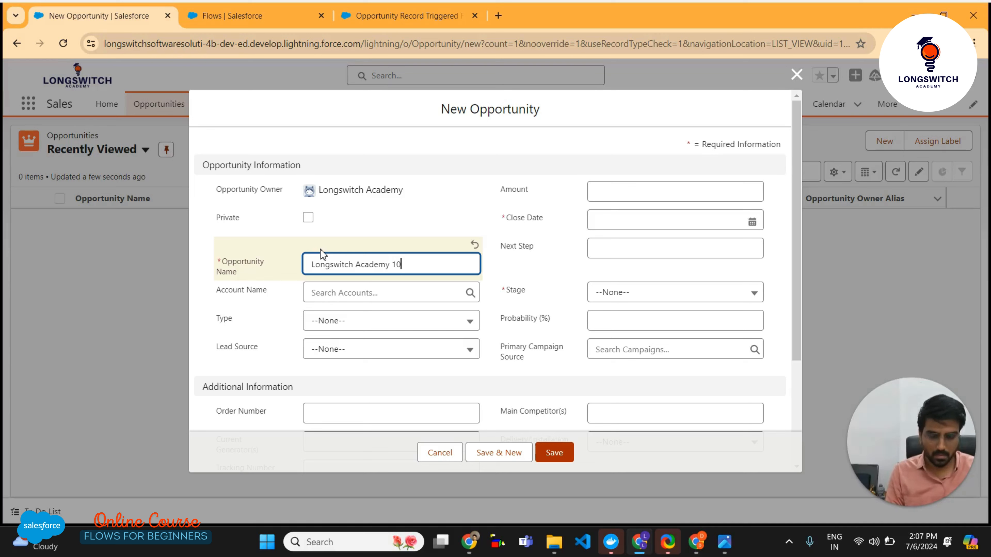
type("K")
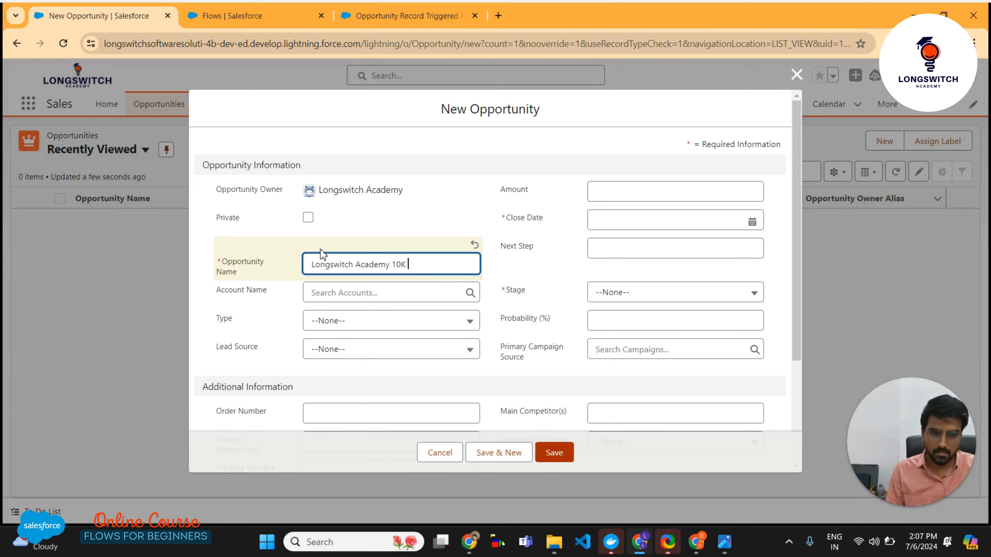
type(" Or More")
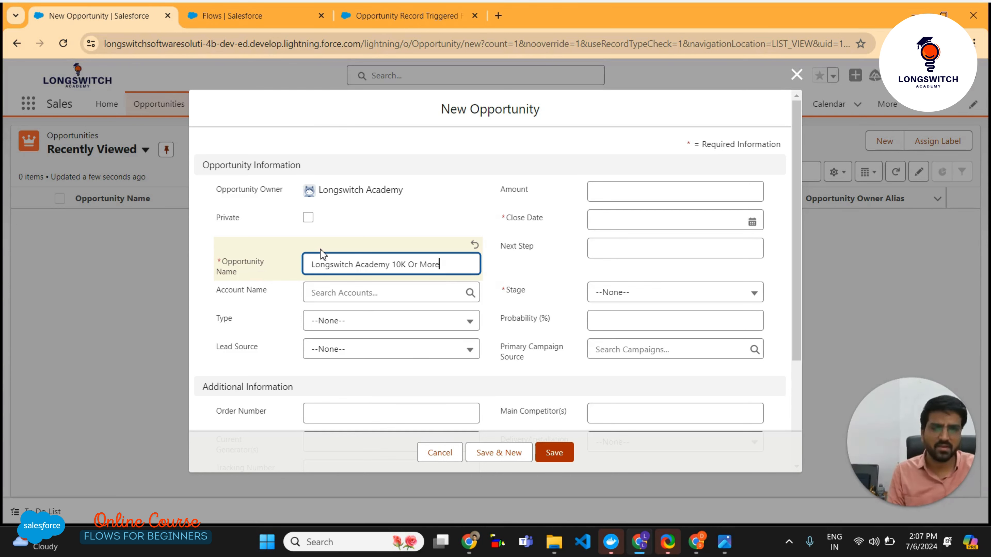
Set the new opportunity's close date to 20/07/2024 and its stage to Prospecting
scroll(546, 203, "down", 2)
left_click(620, 176)
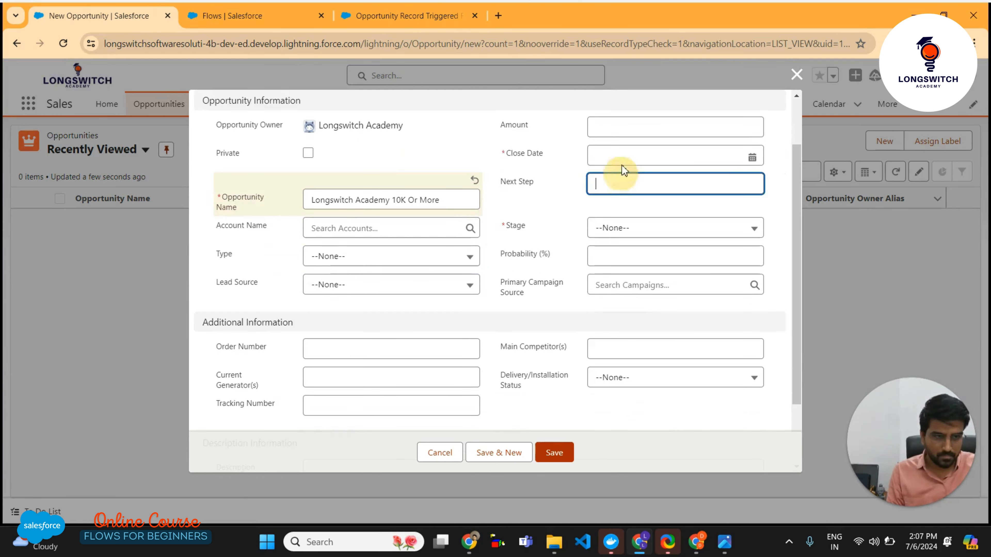
left_click(624, 161)
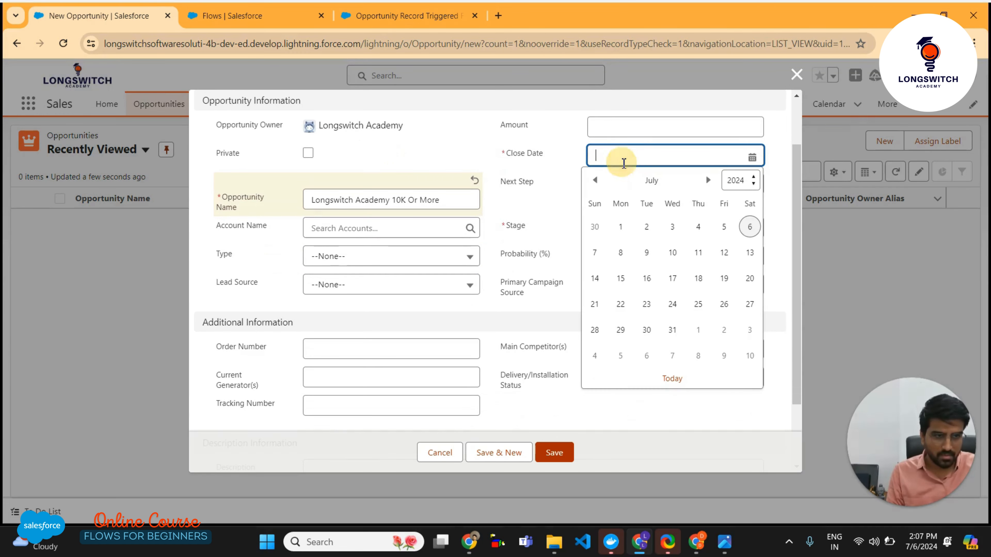
left_click(750, 278)
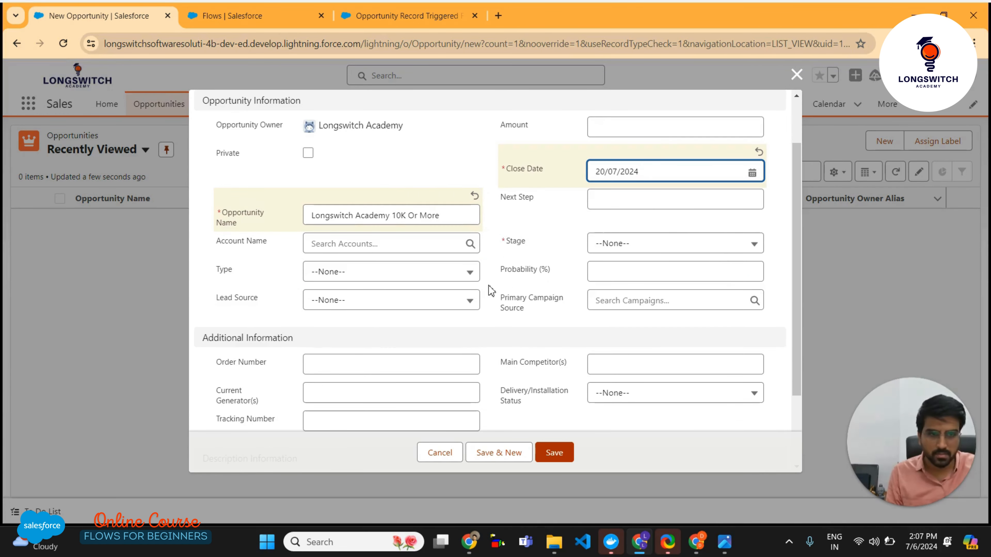
left_click(627, 244)
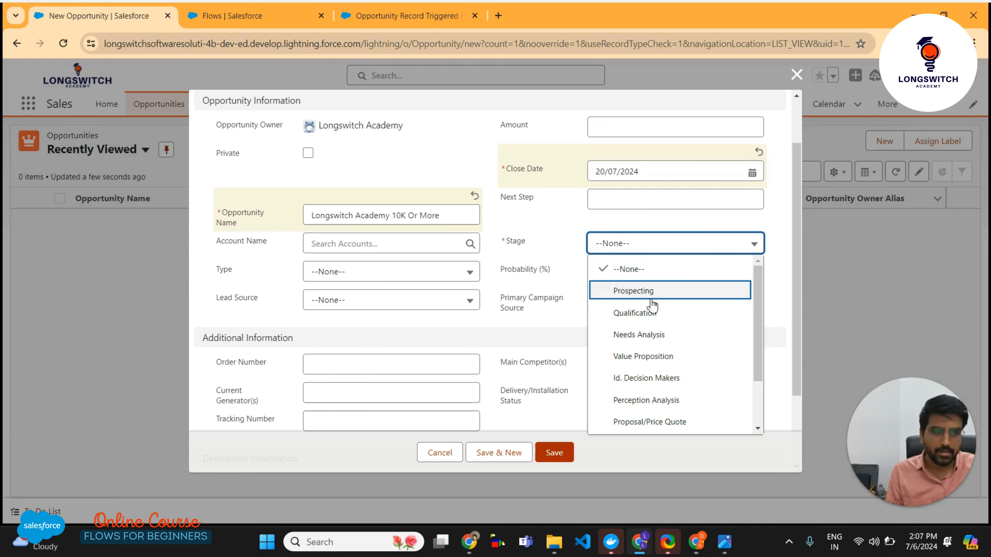
left_click(650, 294)
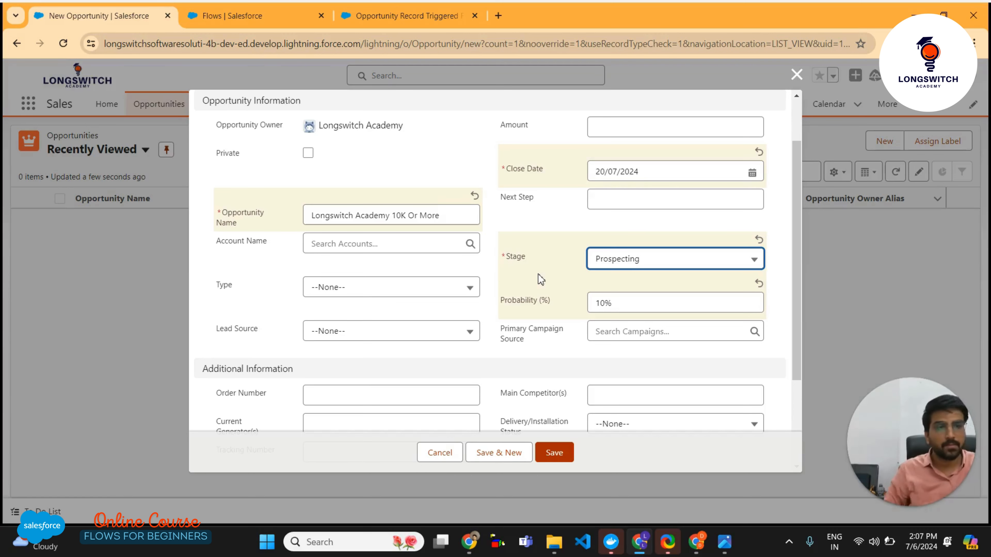
Set the opportunity's amount to 11000 and save the record
scroll(343, 242, "down", 2)
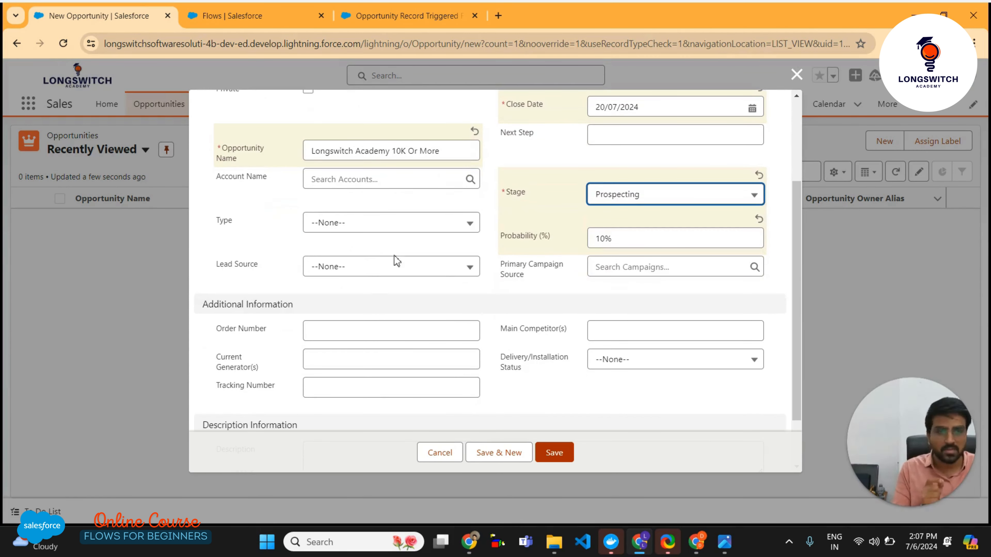
scroll(552, 263, "up", 2)
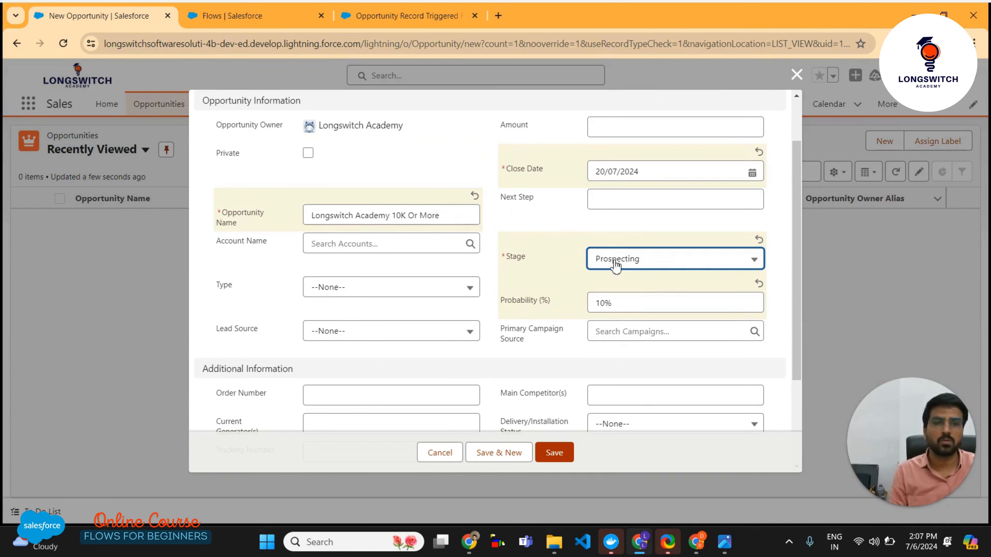
scroll(507, 242, "up", 2)
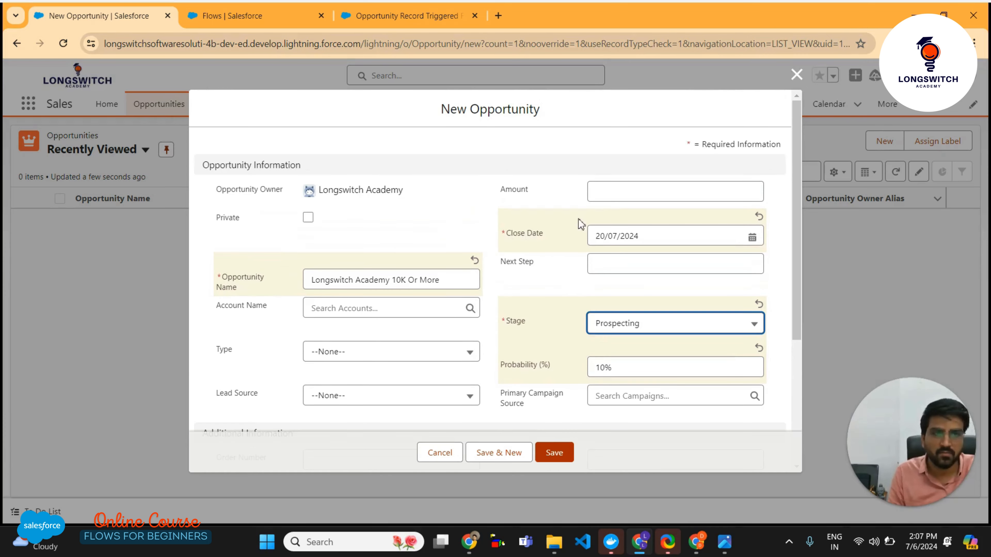
left_click(605, 193)
type("11000")
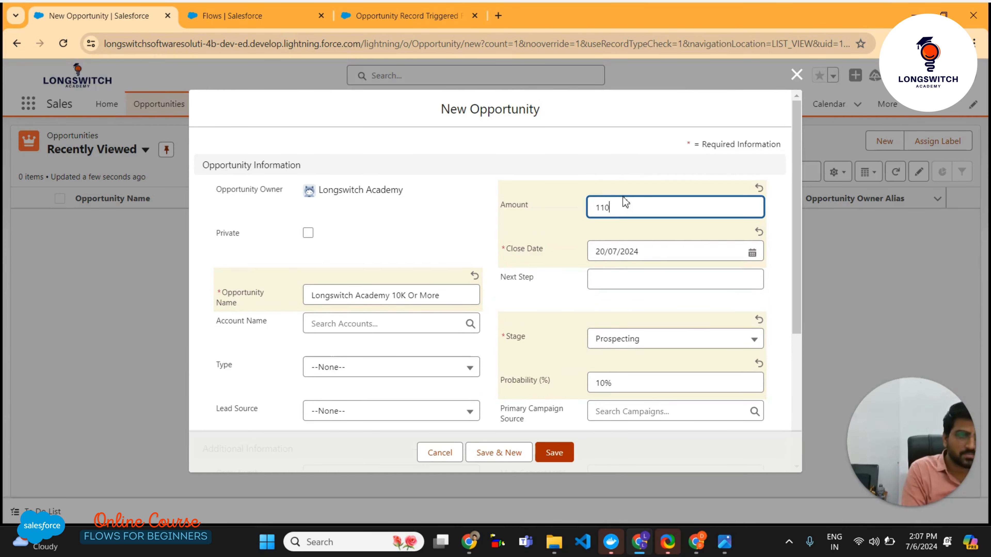
left_click(432, 226)
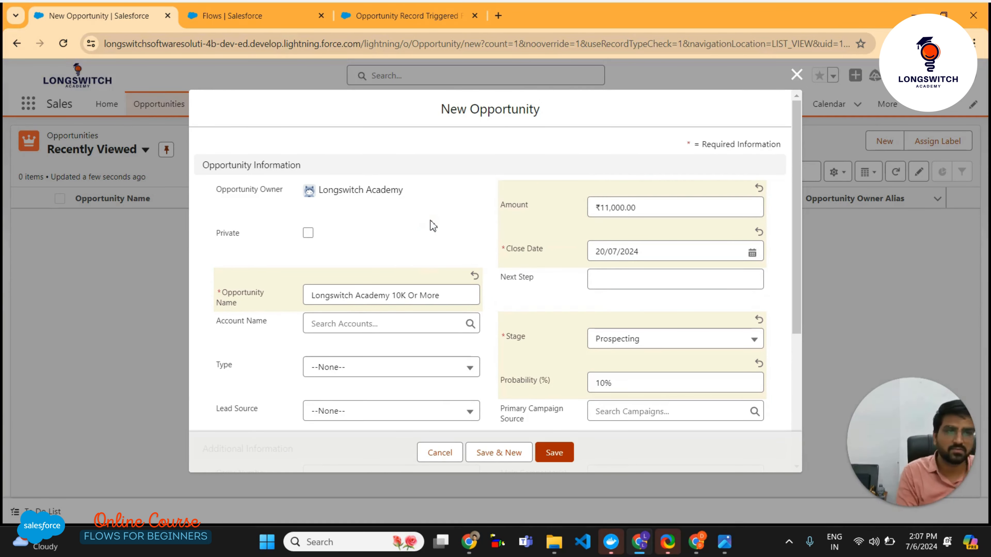
scroll(431, 224, "down", 5)
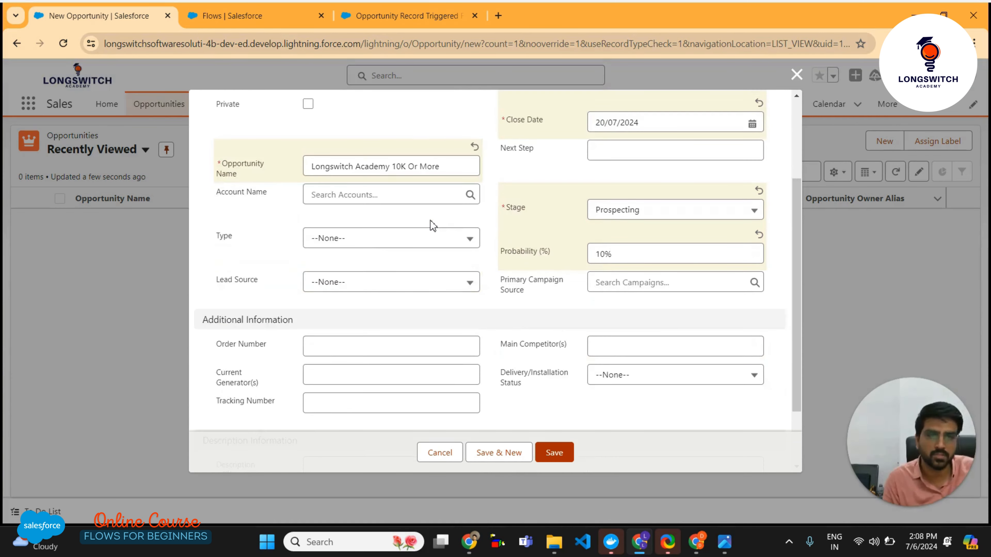
left_click(557, 453)
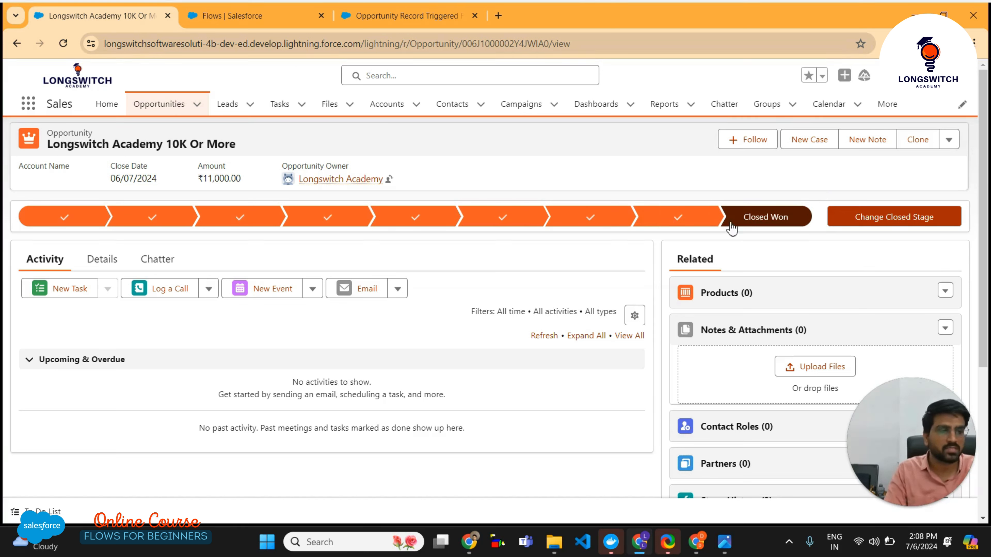
Check the Stage value in the saved opportunity's details
left_click(102, 260)
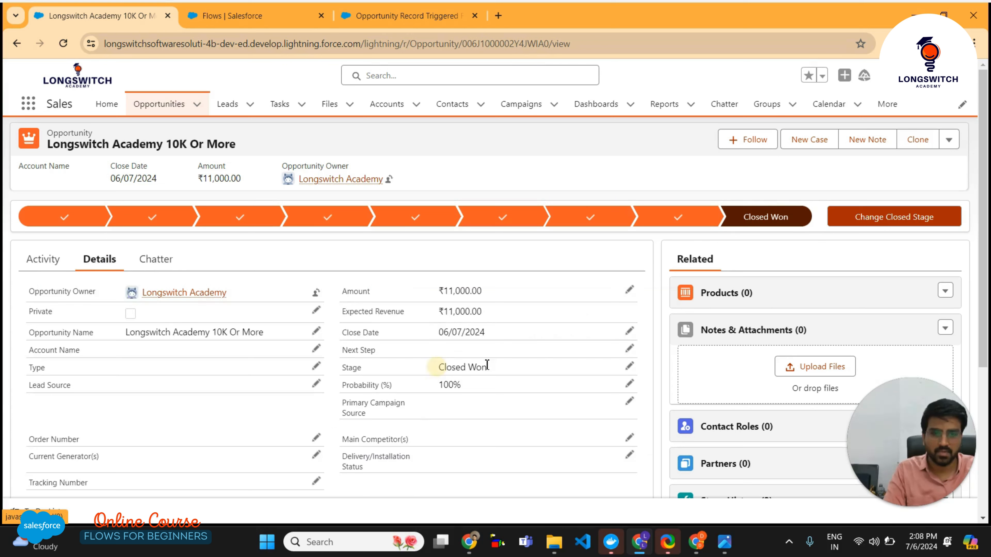
left_click_drag(437, 369, 525, 367)
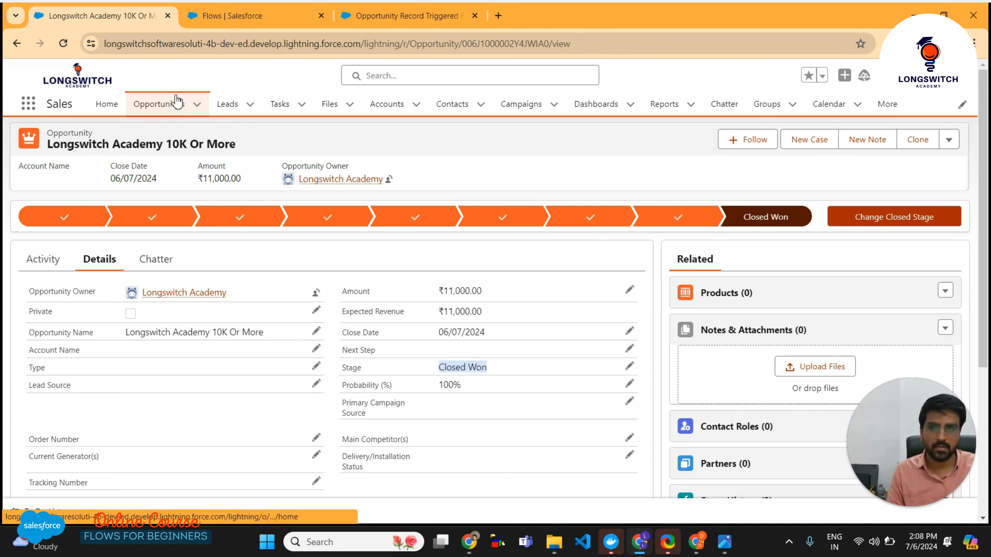
Start a new opportunity and name it Longswitch Academy 10K Or Less
left_click(160, 104)
left_click(873, 144)
left_click(391, 249)
type("Longswitch Academy 10K Or Less")
Set the new opportunity's amount to 9000, close date to 27/07/2024 and stage to Qualification, and save the record
left_click(675, 192)
type("9000")
left_click(675, 308)
left_click(661, 375)
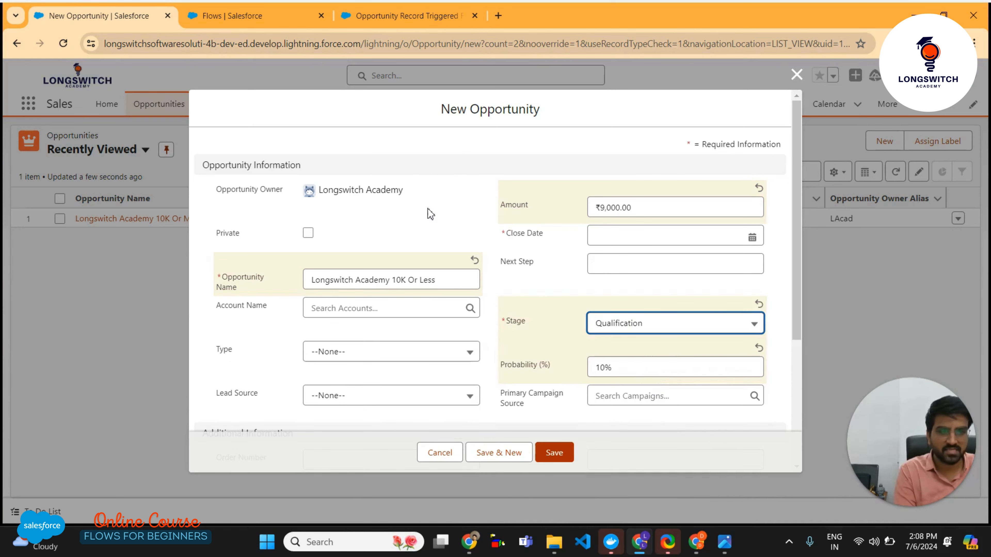
left_click(553, 453)
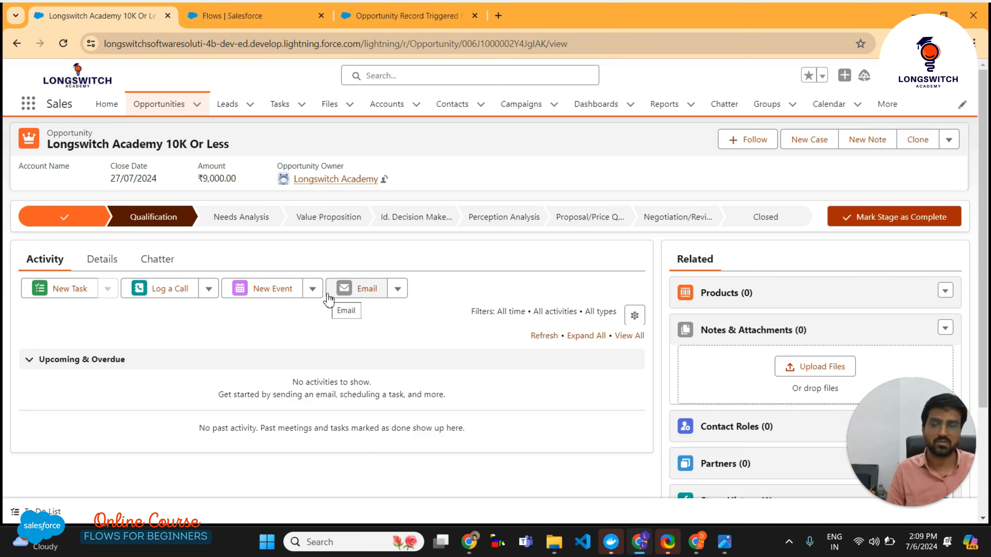
Return to the Opportunity record-triggered flow and open the Update Current Opportunity Record element for editing
left_click(401, 18)
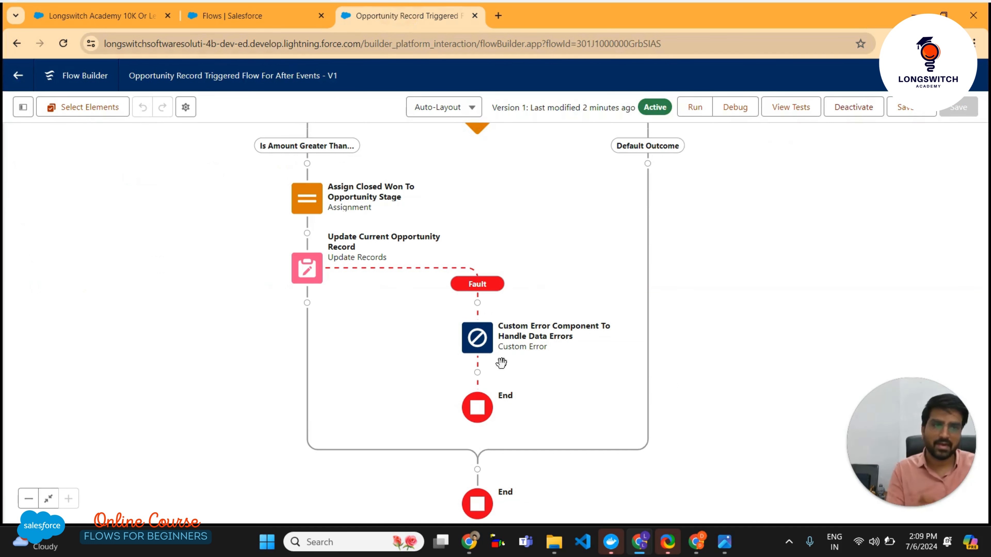
left_click_drag(387, 316, 393, 369)
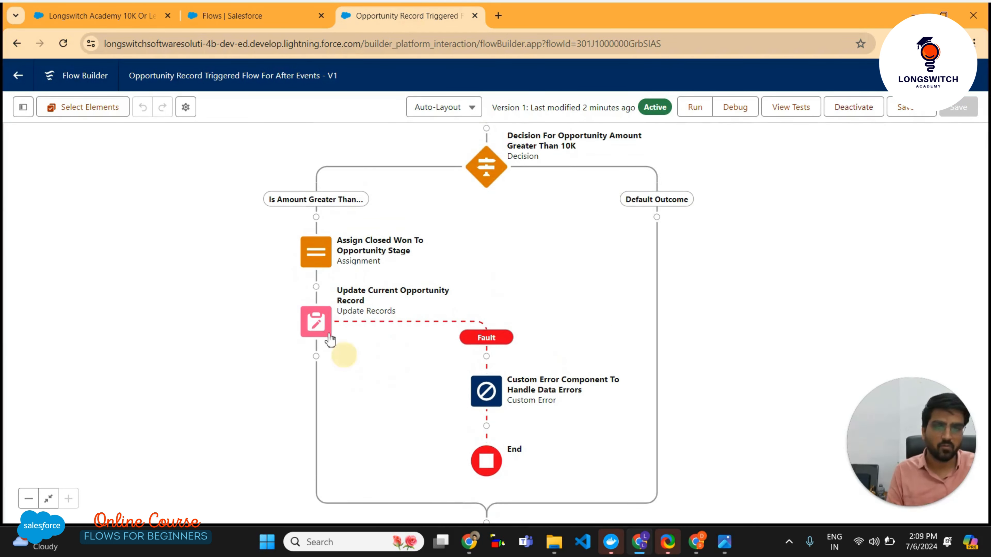
left_click(317, 328)
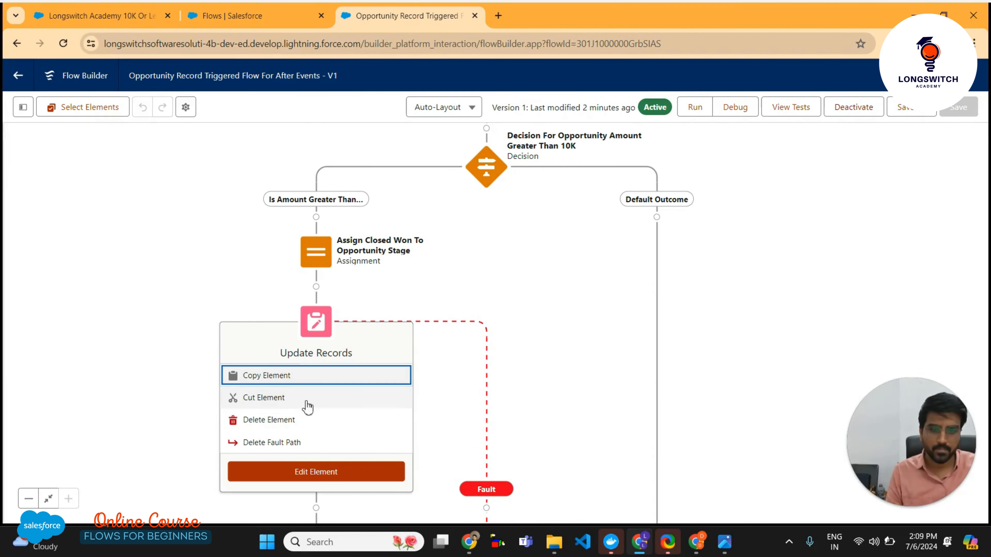
left_click(316, 479)
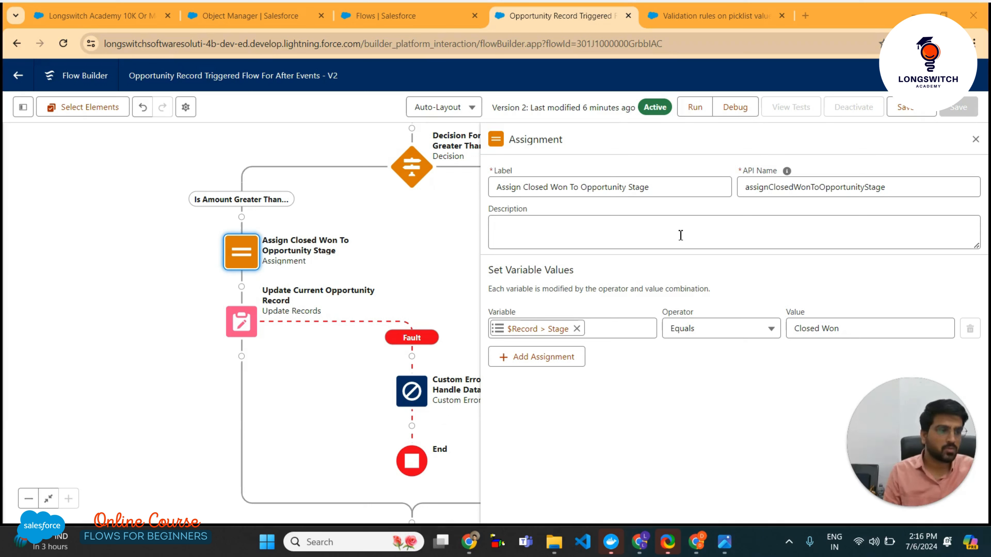
Set the value assigned to $Record > Stage in the Assign Closed Won To Opportunity Stage element to Closed Won1
left_click(868, 326)
type("1")
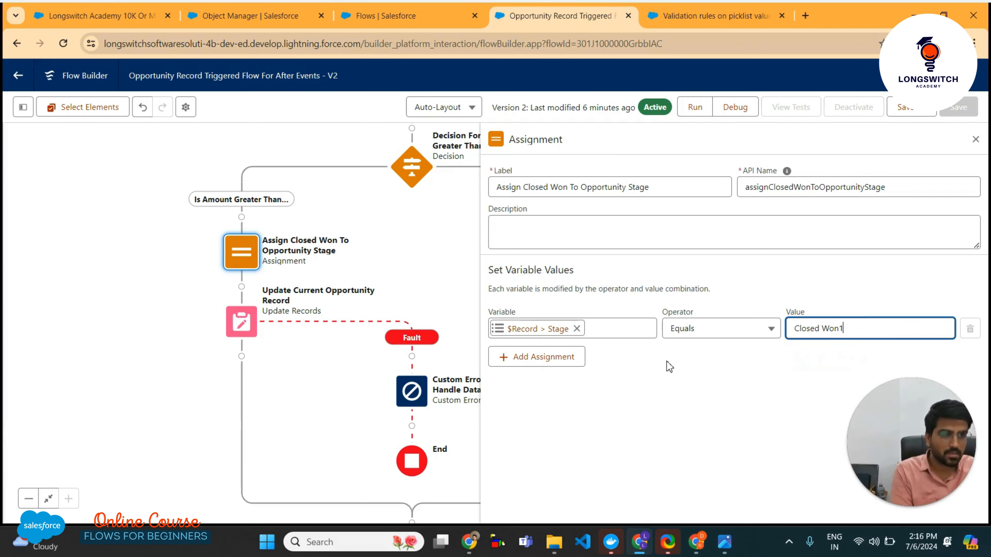
left_click(667, 363)
Save the modified flow as a new version and activate it
left_click(910, 107)
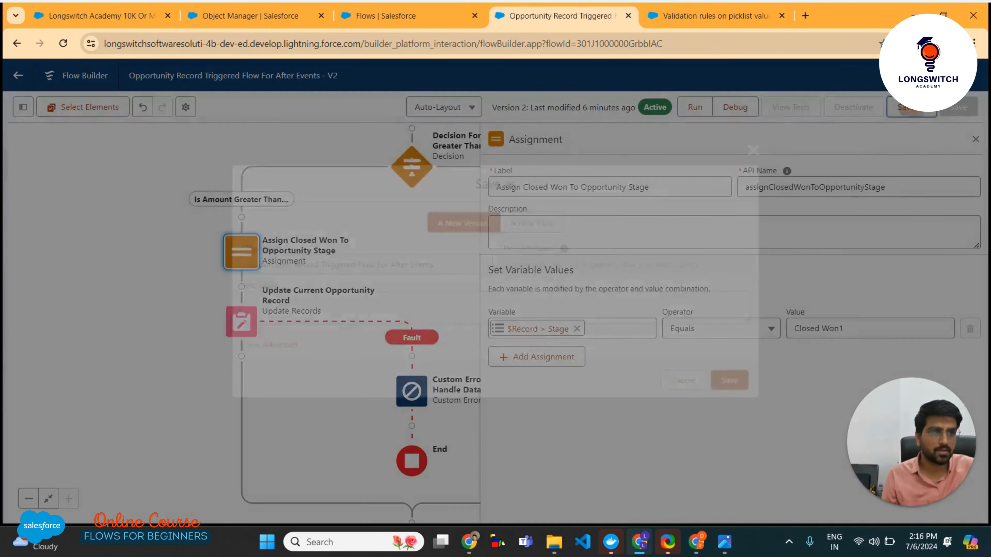
left_click(737, 382)
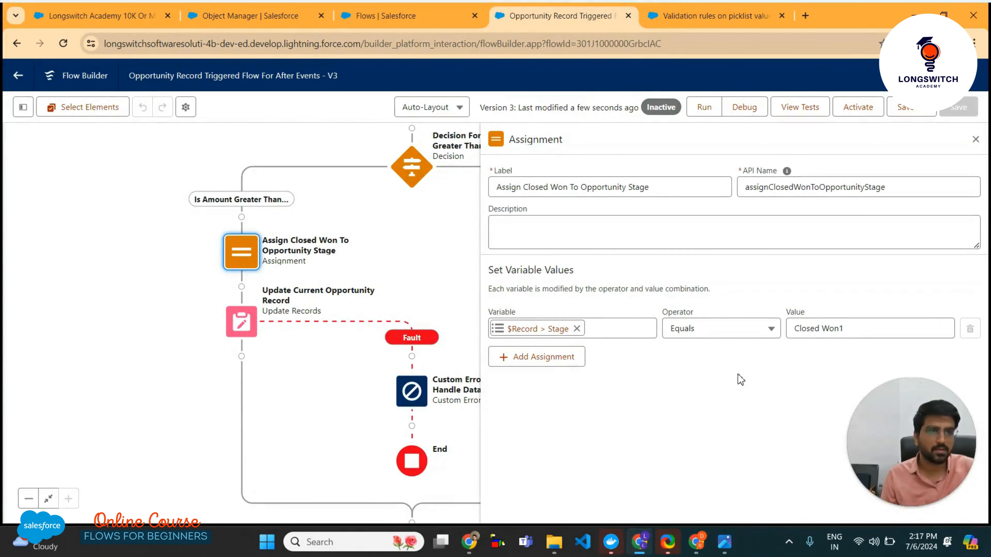
left_click(847, 109)
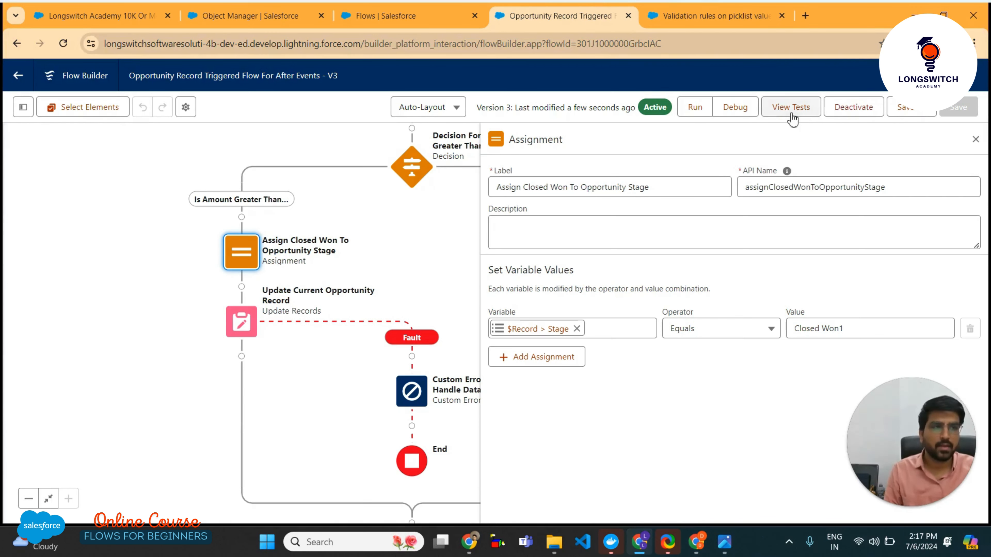
Edit the Longswitch Academy 10K Or More opportunity, add a 4 to the end of its order number and try to save the record
left_click(105, 17)
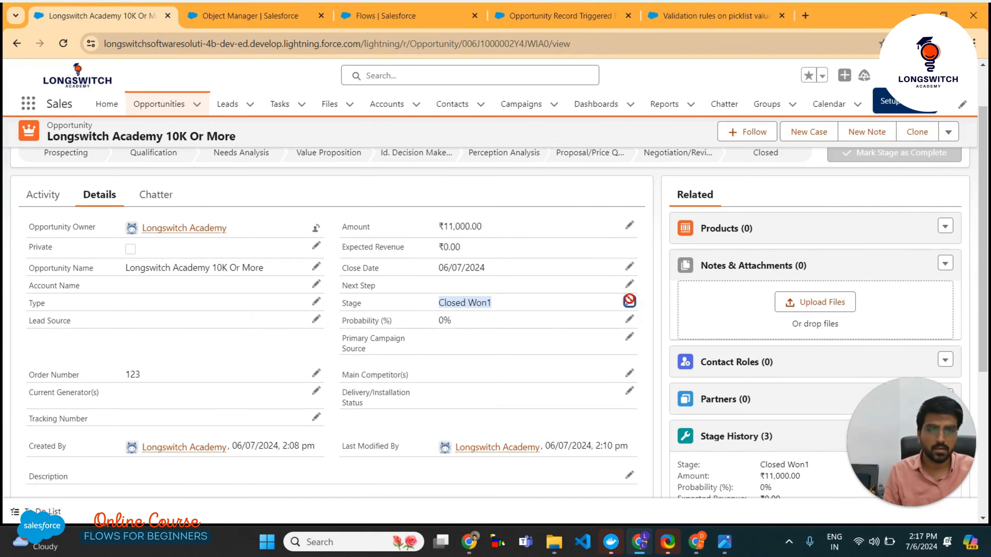
left_click(628, 301)
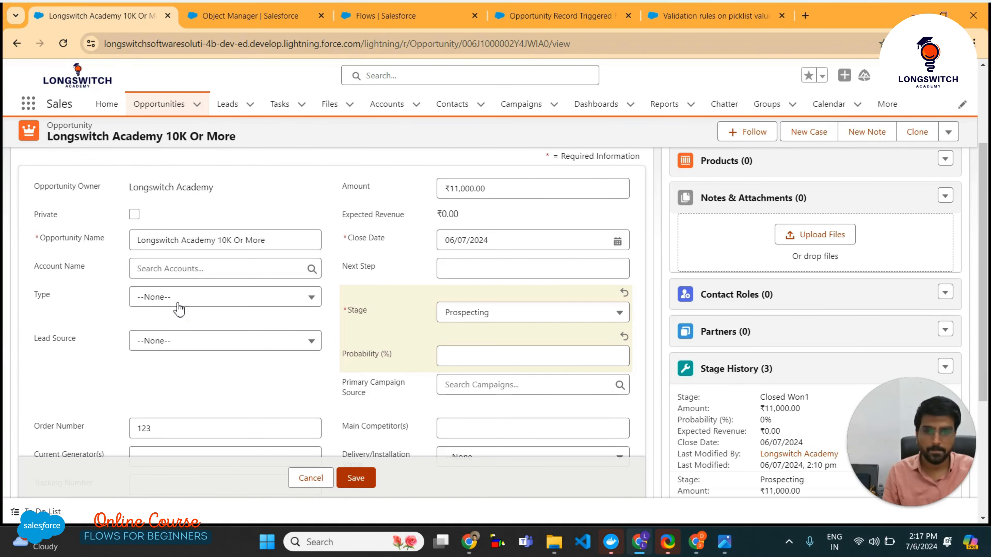
scroll(188, 312, "down", 3)
left_click(188, 298)
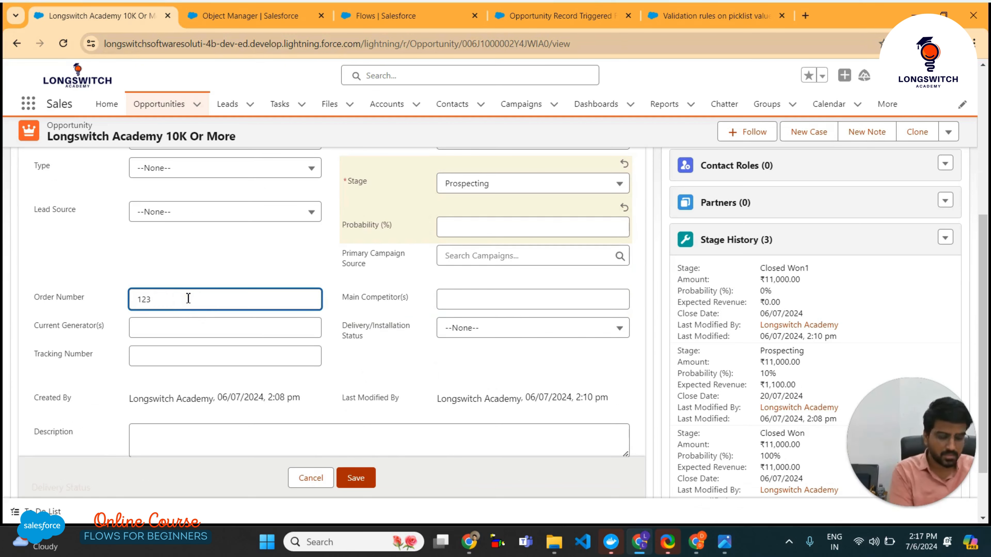
type("4")
left_click(356, 477)
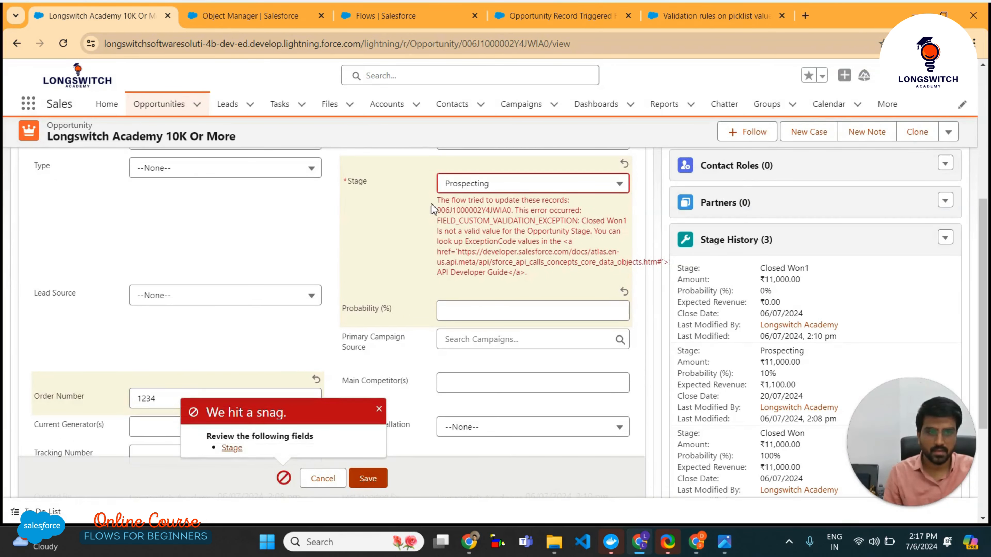
Examine the flow error message under the opportunity's Stage field and return to the flow's stage assignment element
left_click_drag(433, 204, 503, 273)
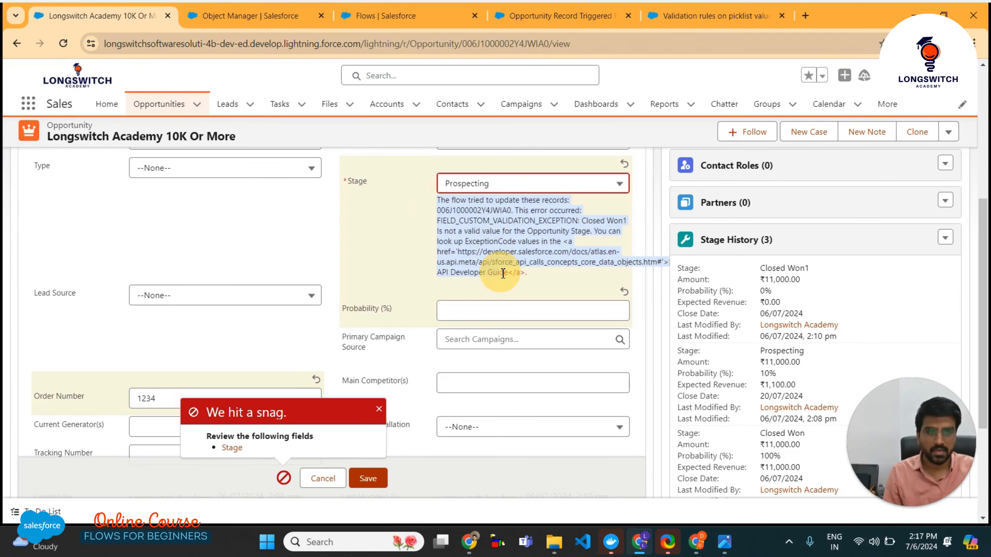
left_click(579, 227)
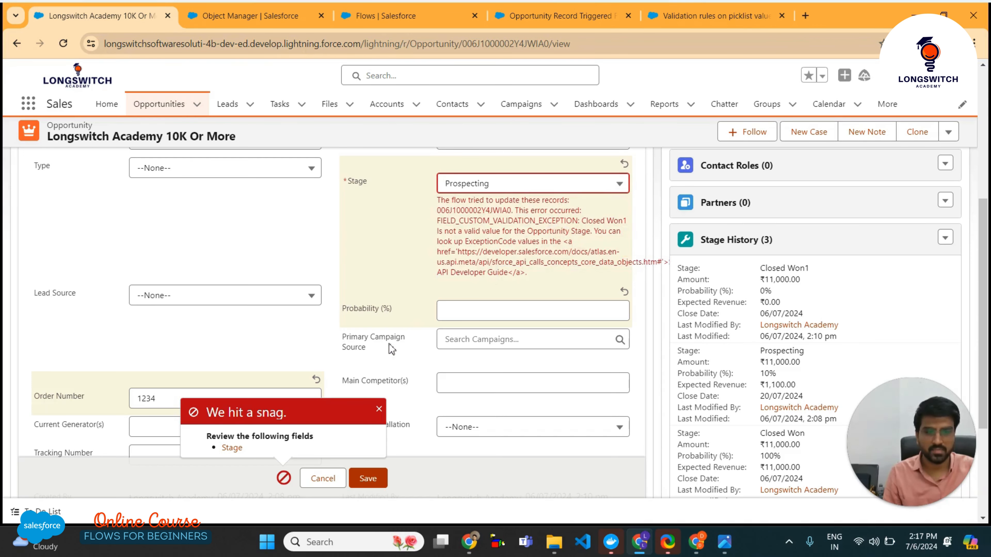
left_click(232, 448)
scroll(563, 247, "up", 1)
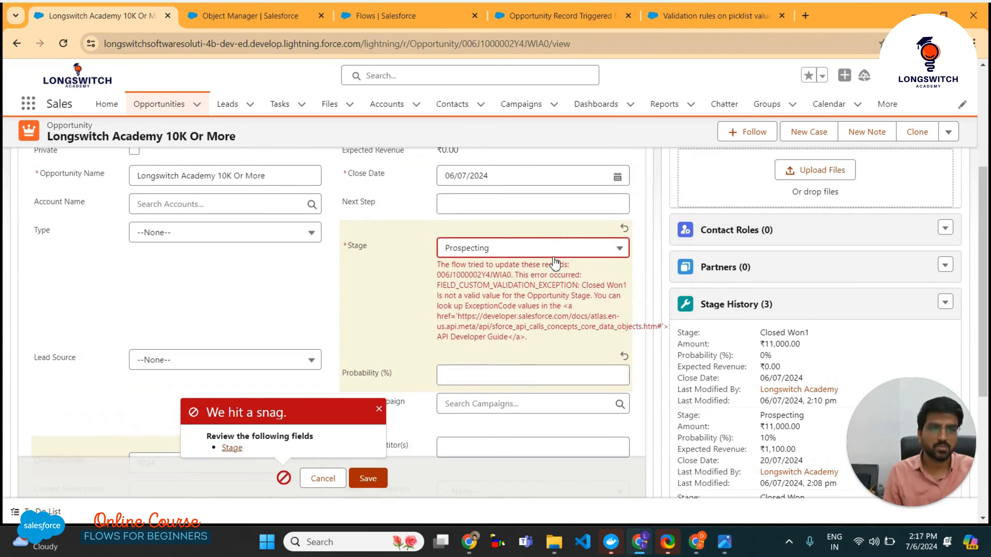
scroll(554, 258, "down", 1)
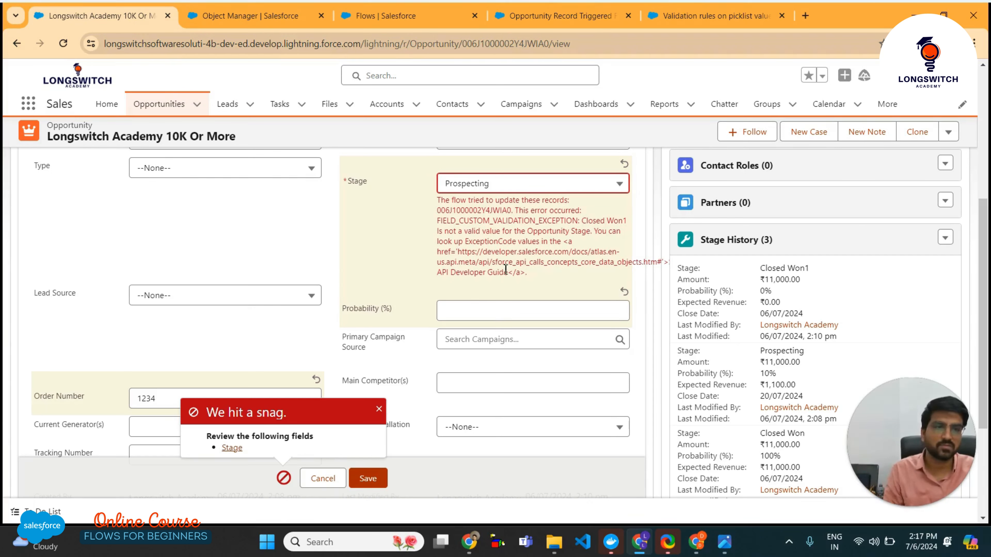
left_click_drag(538, 284, 437, 199)
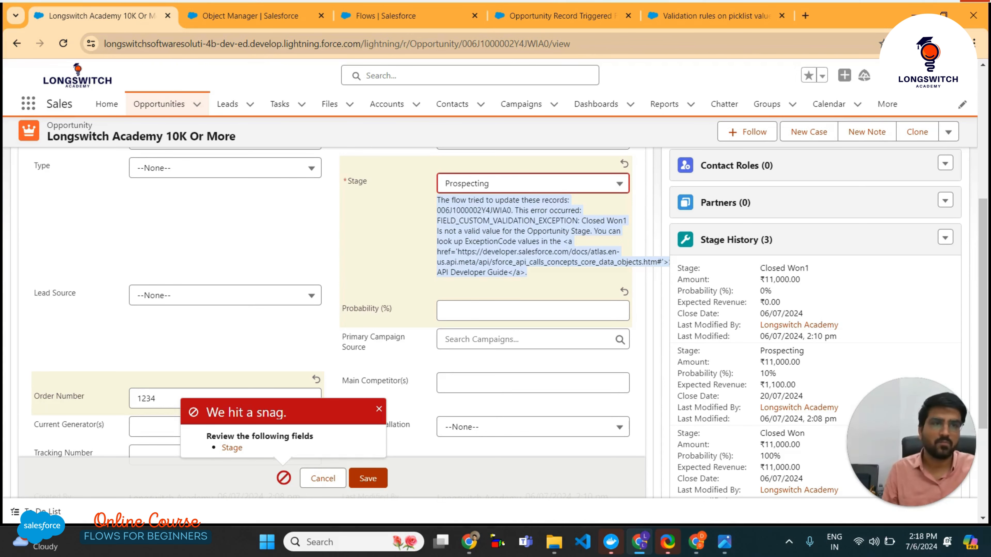
left_click(542, 17)
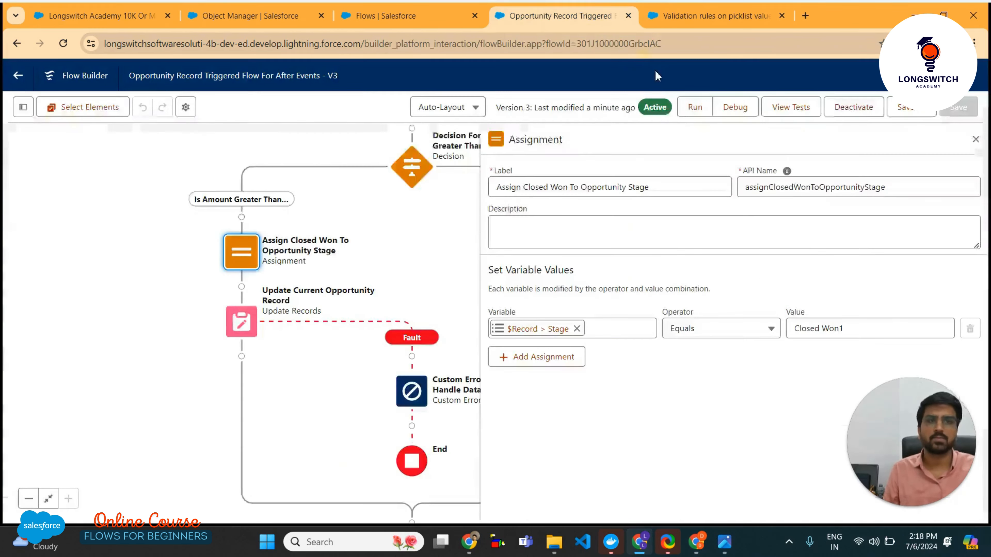